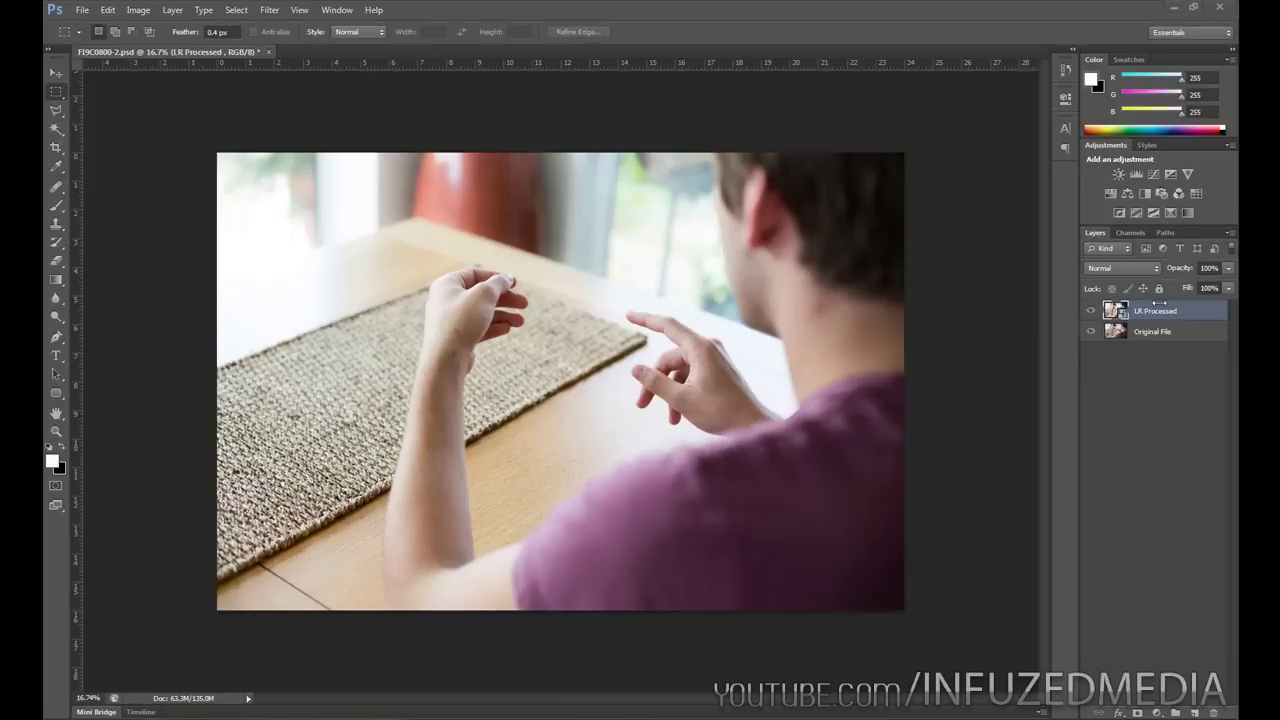
- Compare the photo with and without the LR Processed layer by repeatedly hiding and showing it
scroll(975, 313, "up", 1)
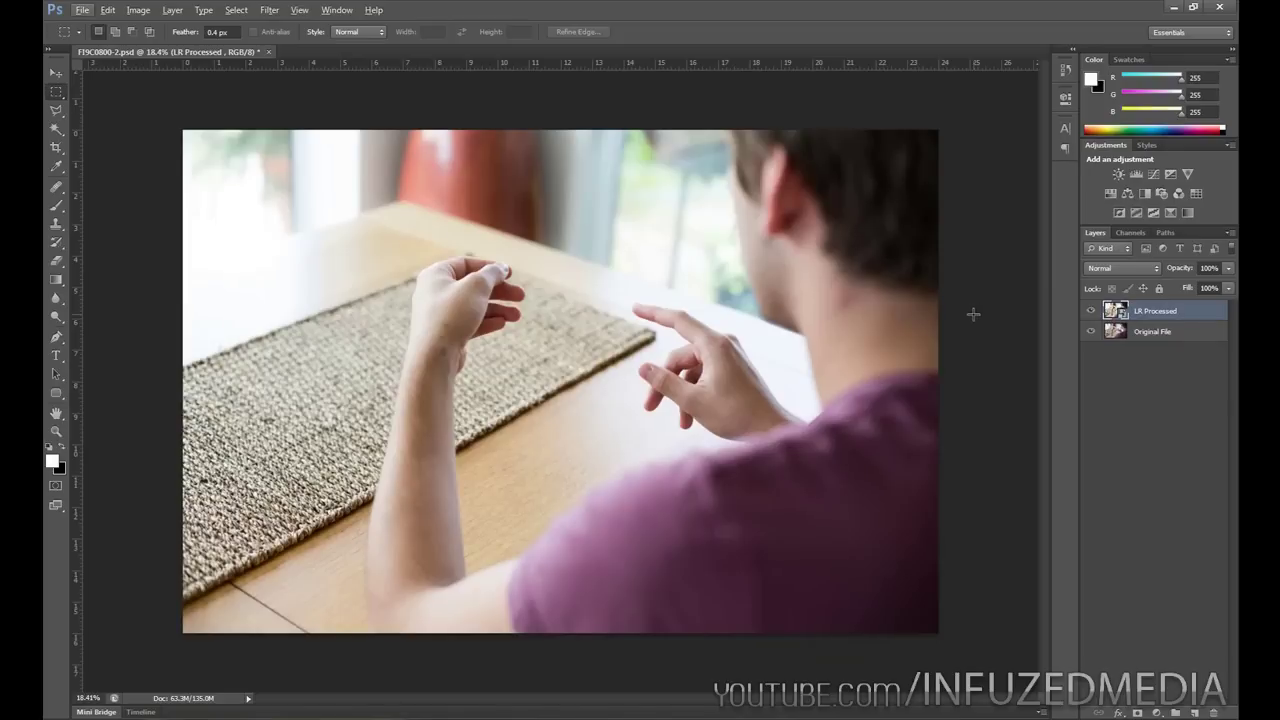
scroll(975, 313, "up", 1)
scroll(975, 313, "down", 1)
left_click(1090, 311)
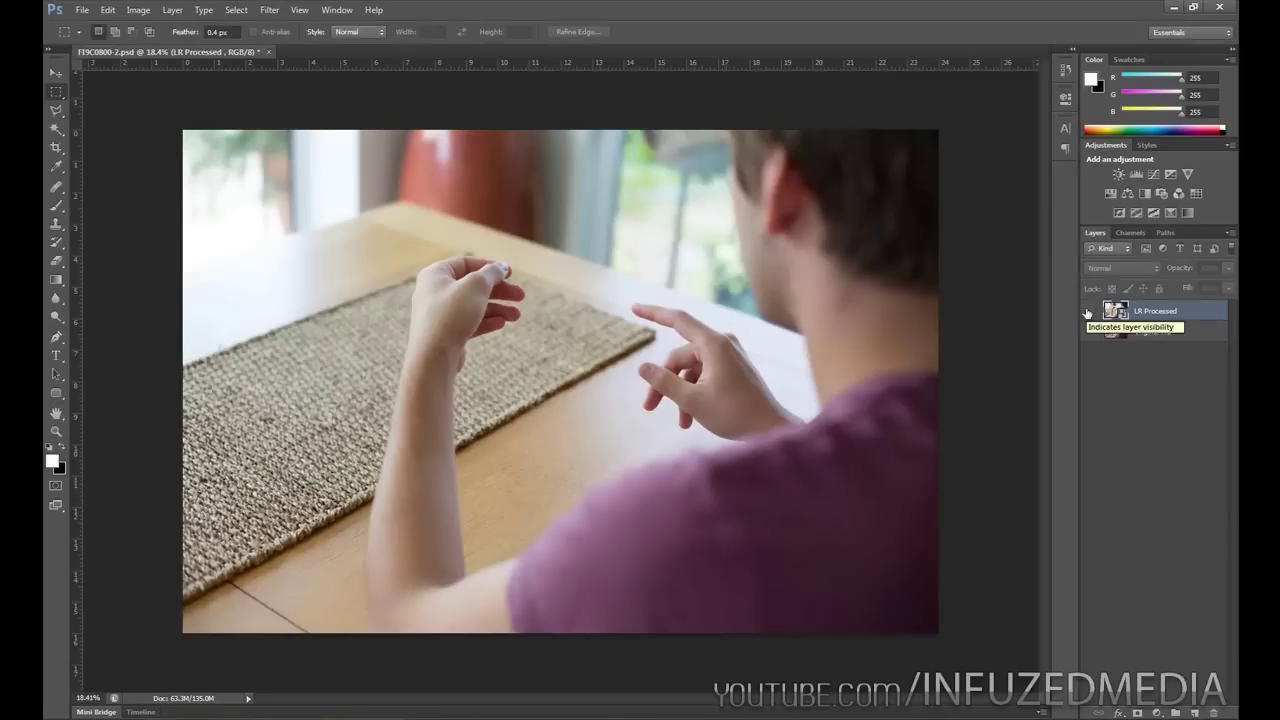
left_click(1090, 311)
left_click(1089, 312)
left_click(1089, 312)
left_click(1089, 312)
left_click(1089, 312)
left_click(1089, 312)
left_click(1089, 312)
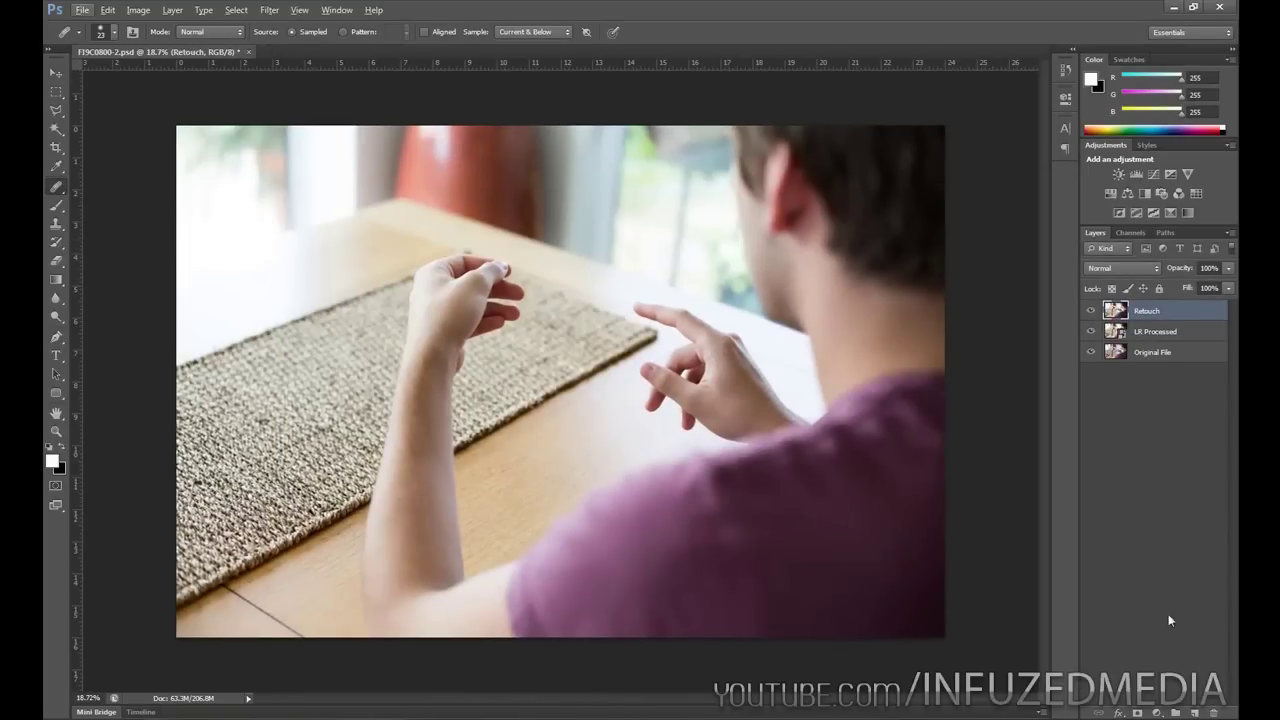
- Add a new empty layer above Retouch and name it Lighting
left_click(1194, 713)
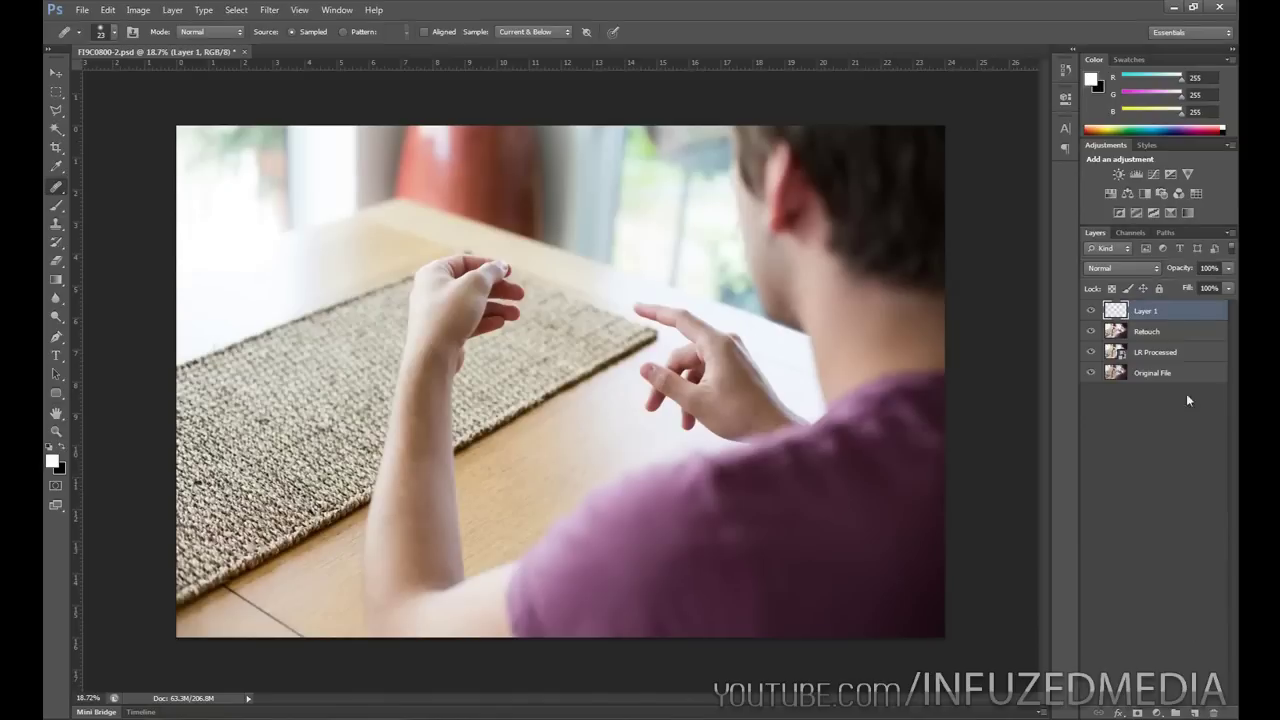
double_click(1142, 313)
type("Lighting")
key("Return")
- Paint a soft white glow over the photo's upper-left window area with a 3840 px brush at 0% hardness
key("b")
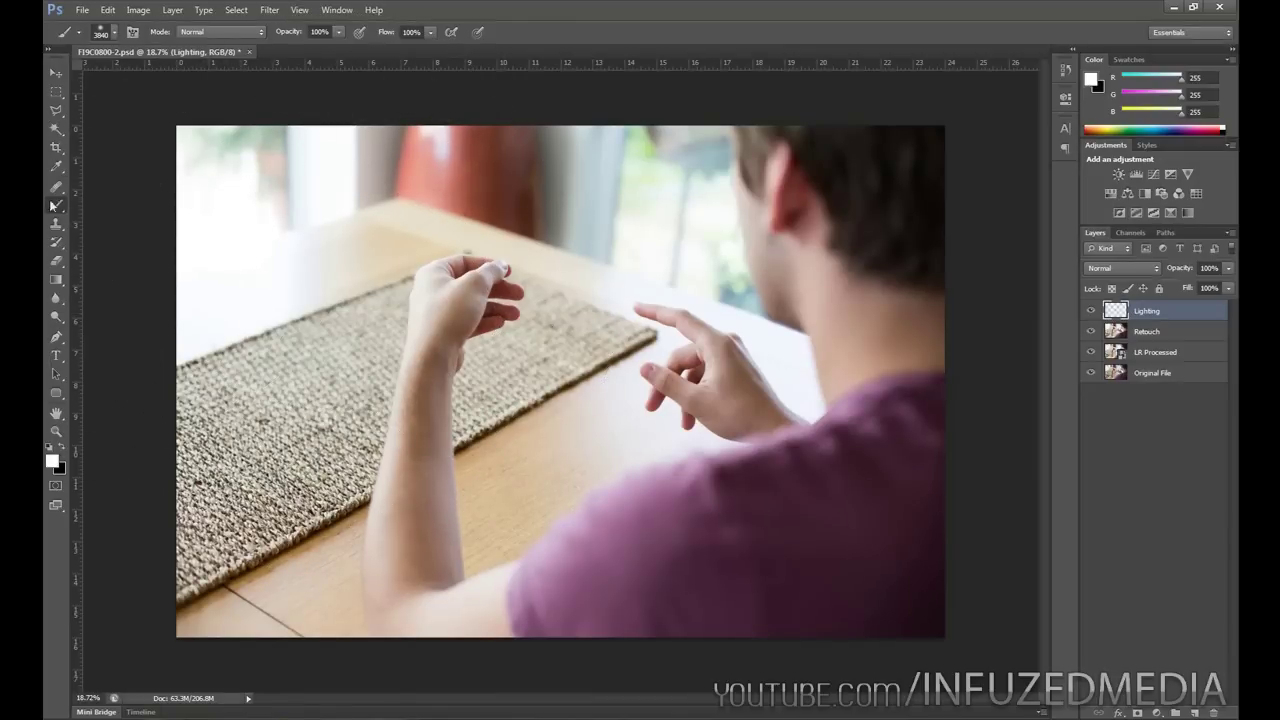
right_click(391, 323)
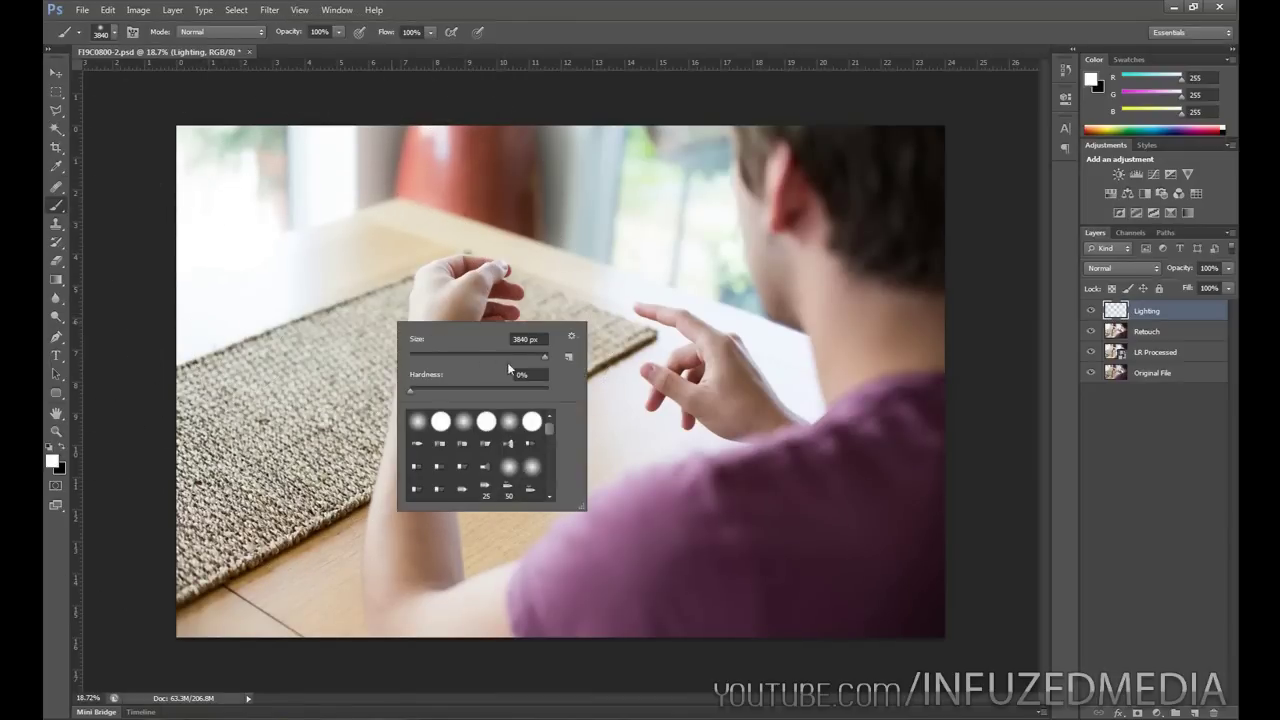
key("Return")
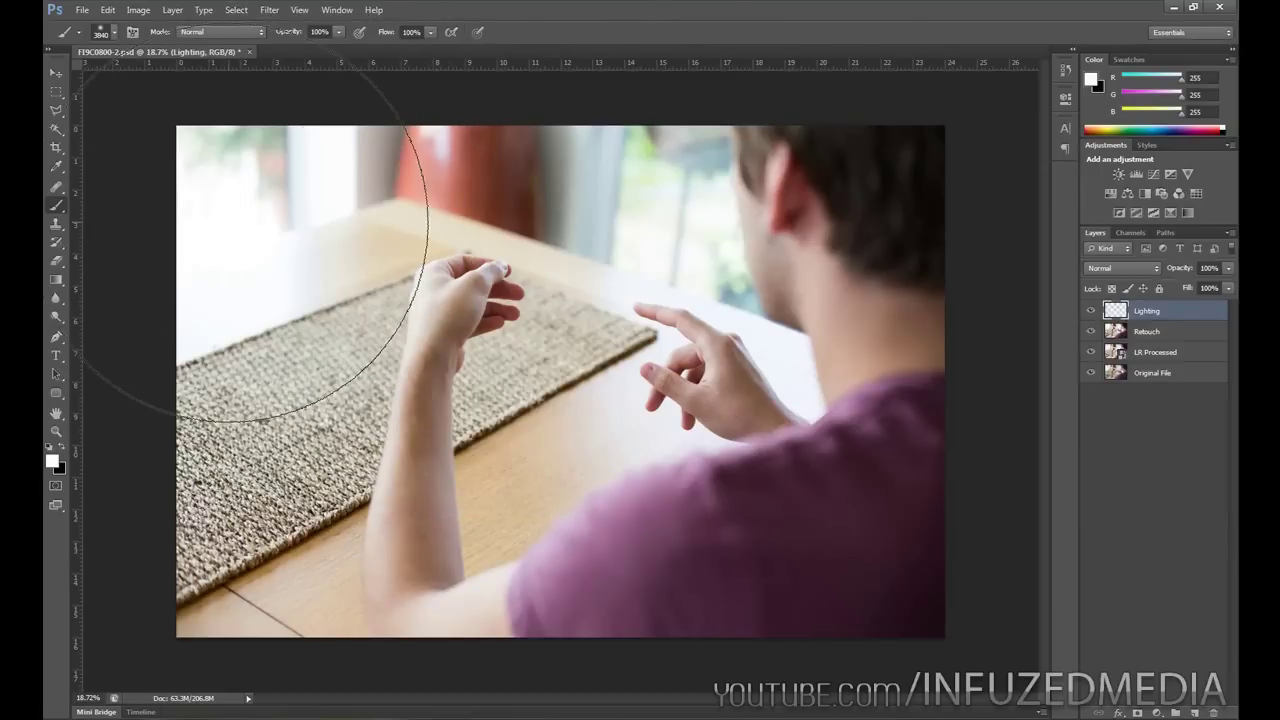
left_click_drag(629, 314, 772, 375)
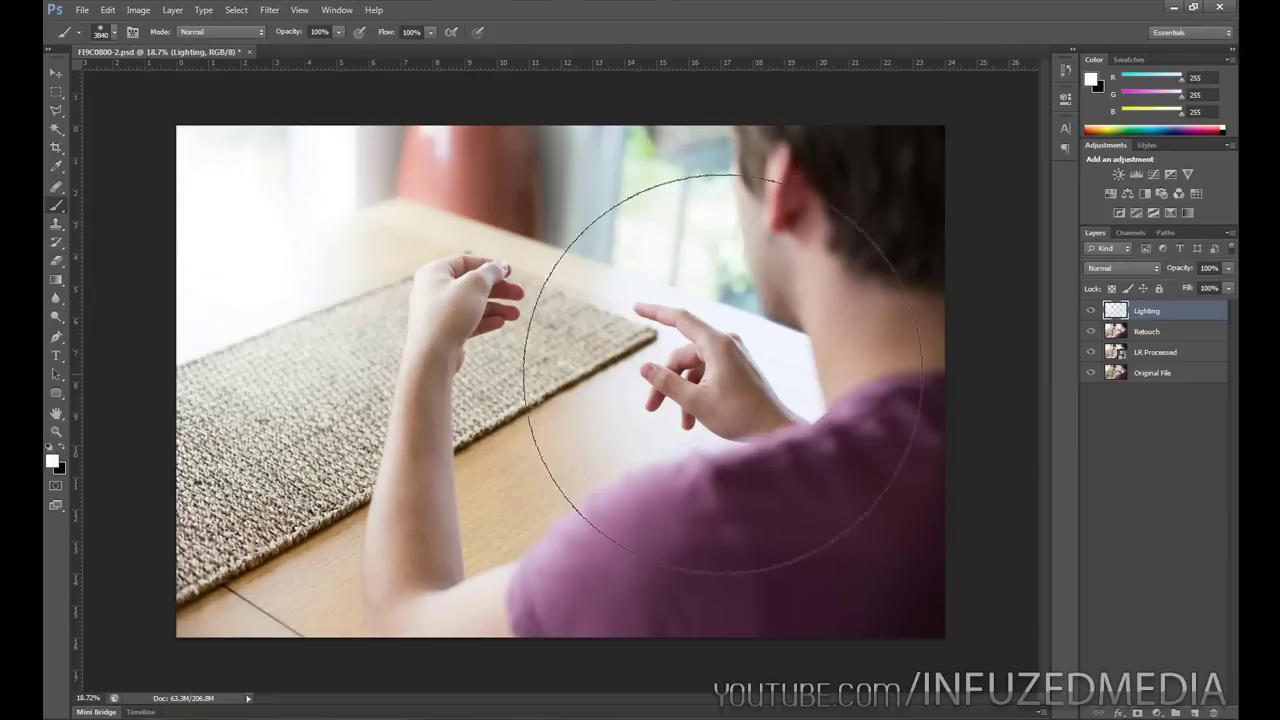
left_click_drag(232, 224, 262, 226)
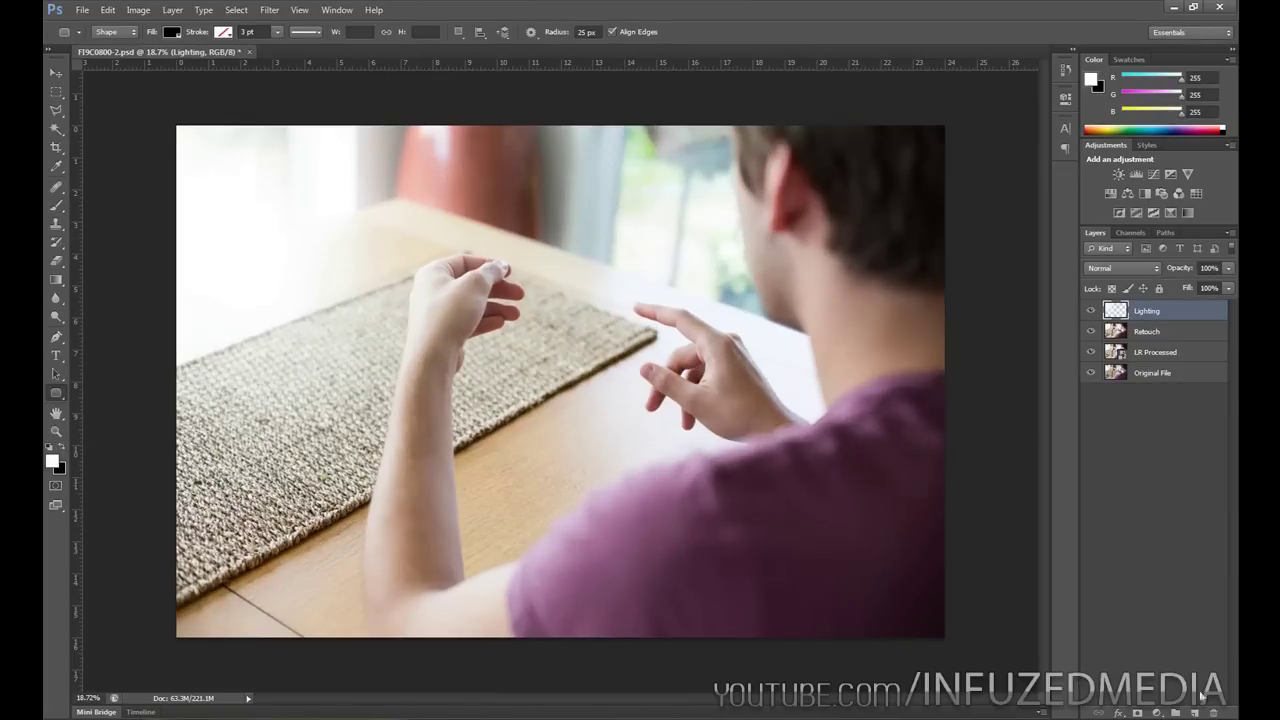
- Add a new layer above Lighting and name it Hologram Board
left_click(1194, 713)
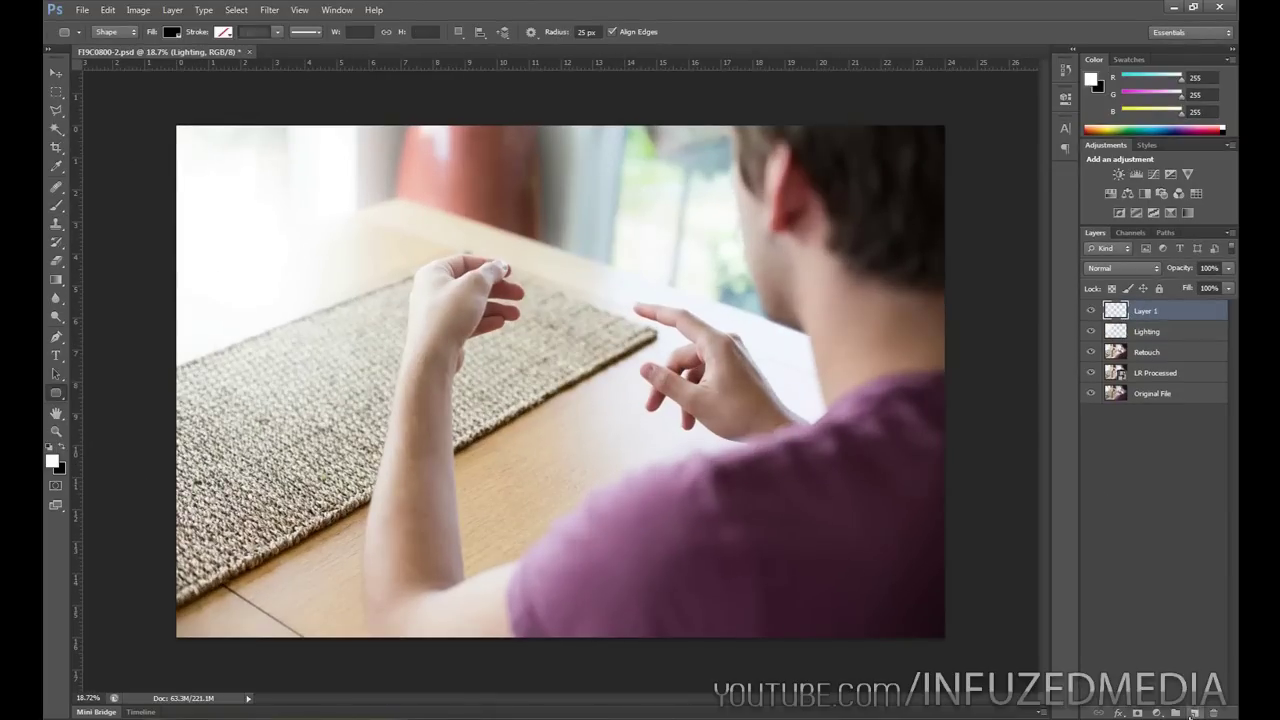
double_click(1145, 311)
type("Helogram Board")
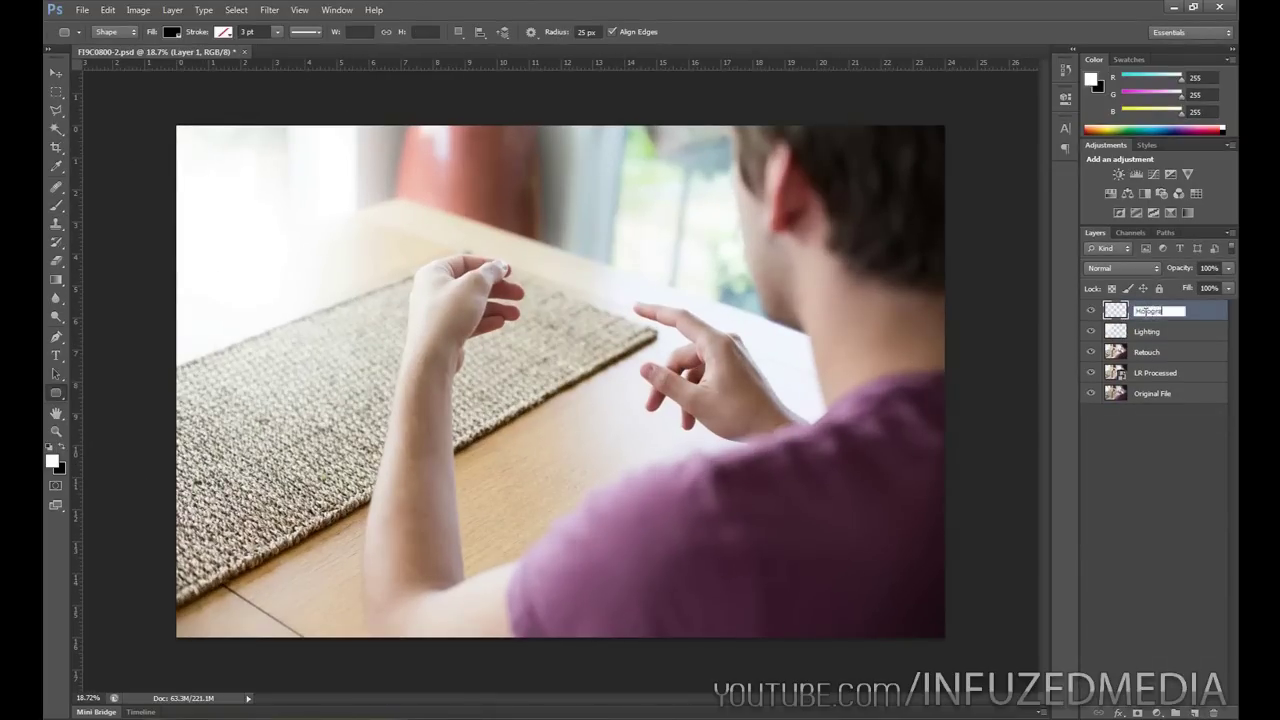
key("Return")
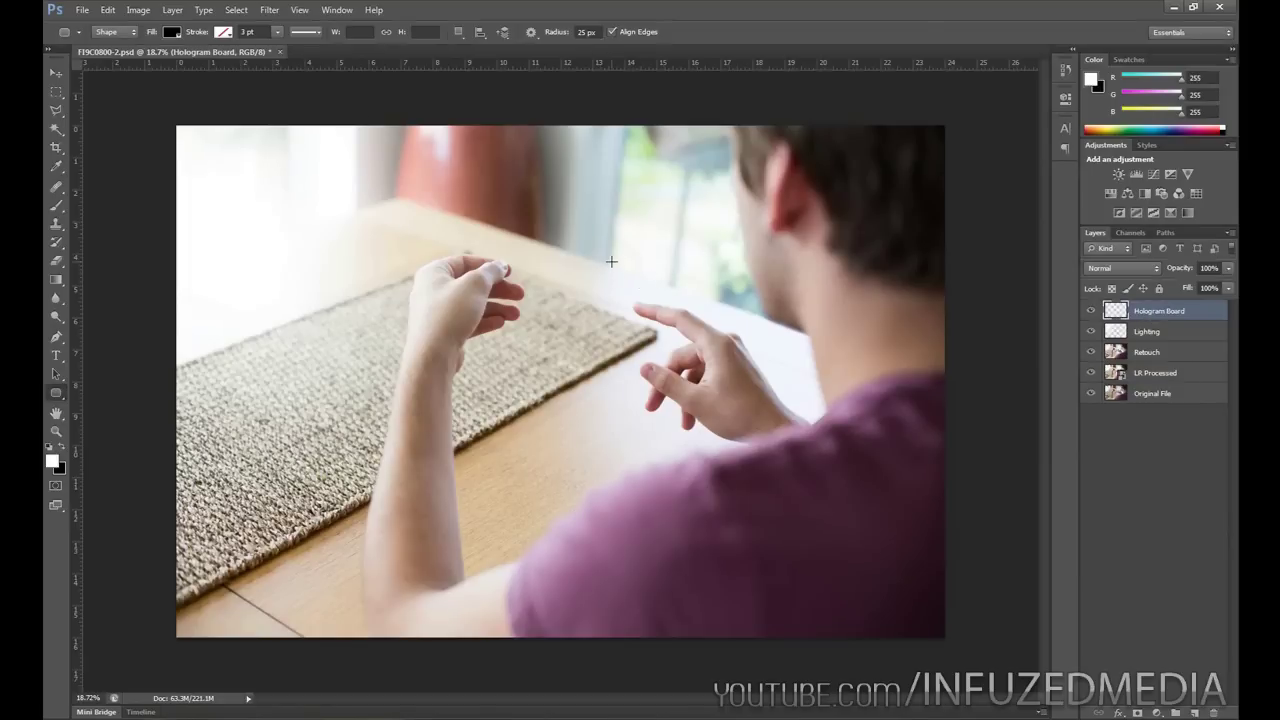
- Draw a white rounded rectangle about 2195 × 1261 px with a 50 px corner radius between the hands, and rasterize its layer
left_click(58, 392)
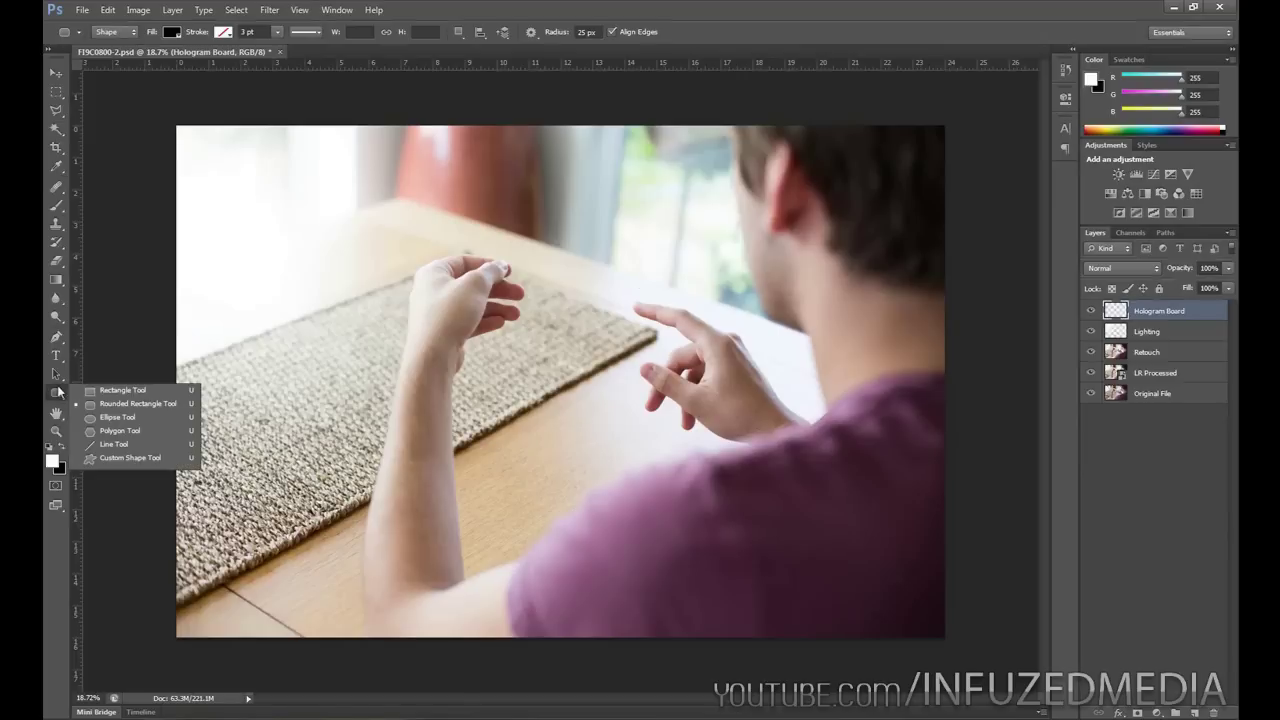
left_click(125, 402)
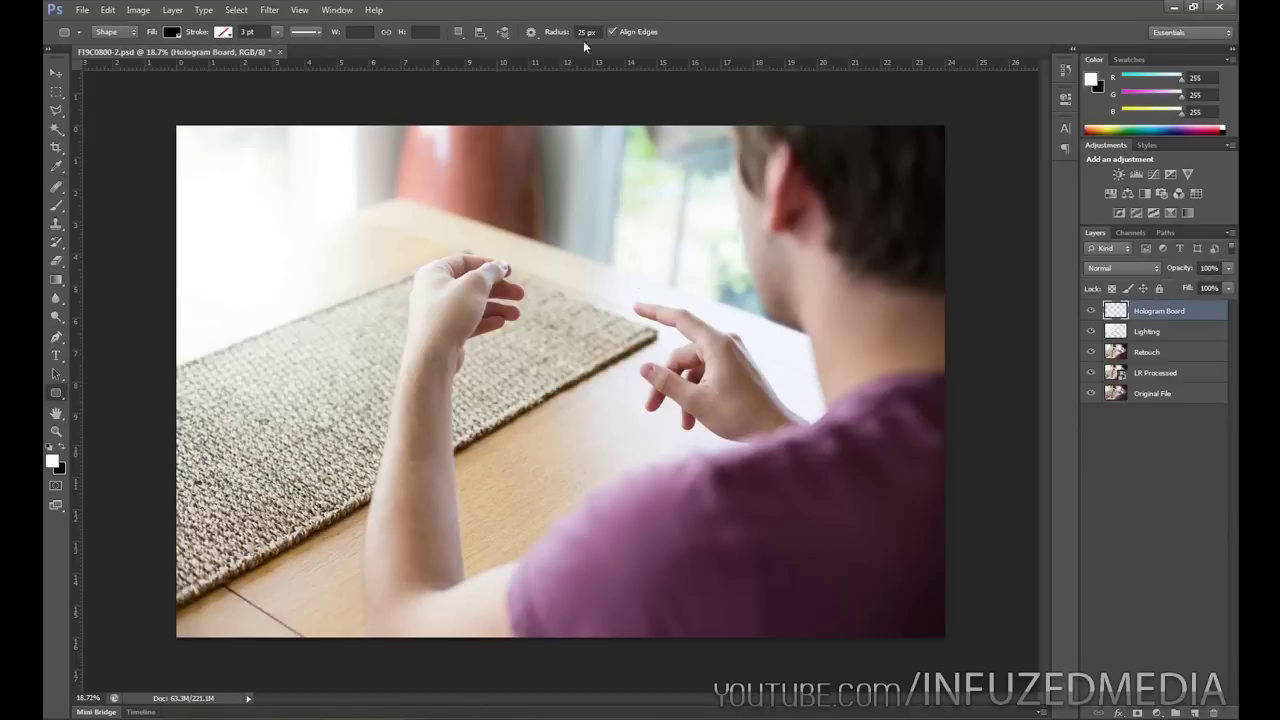
left_click(551, 33)
type("50")
key("Return")
left_click(172, 32)
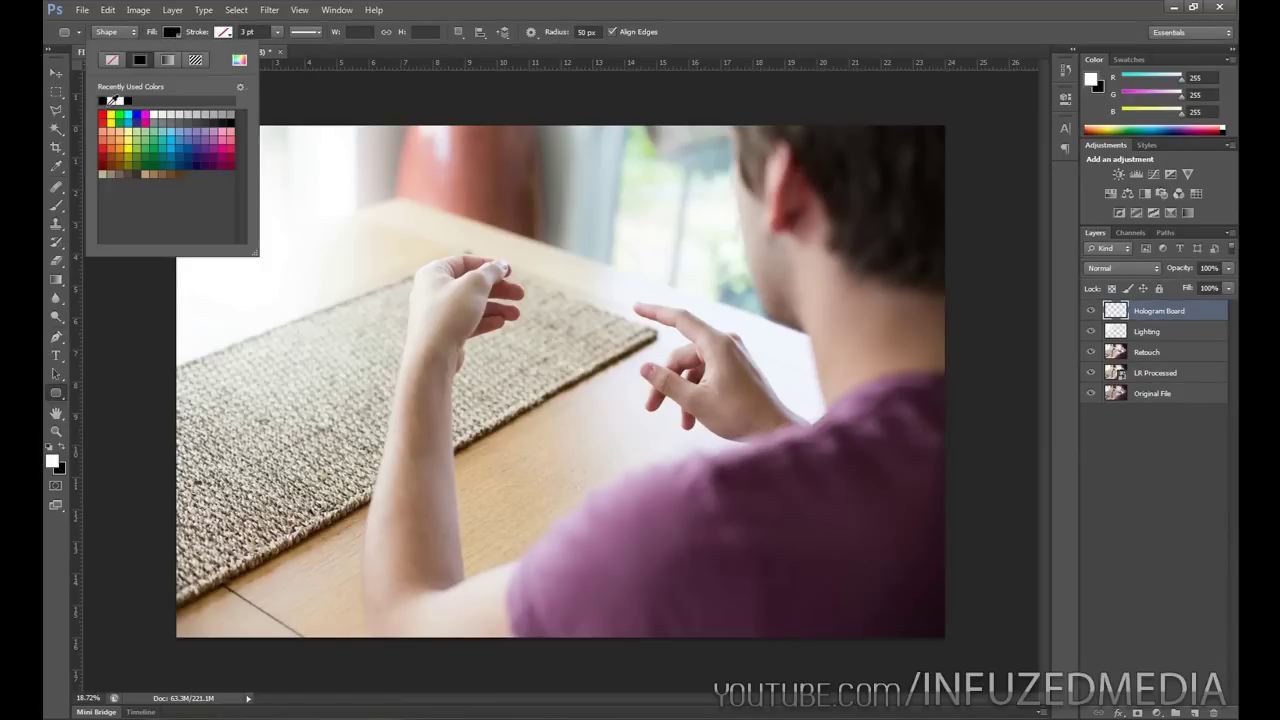
left_click(114, 100)
left_click(614, 6)
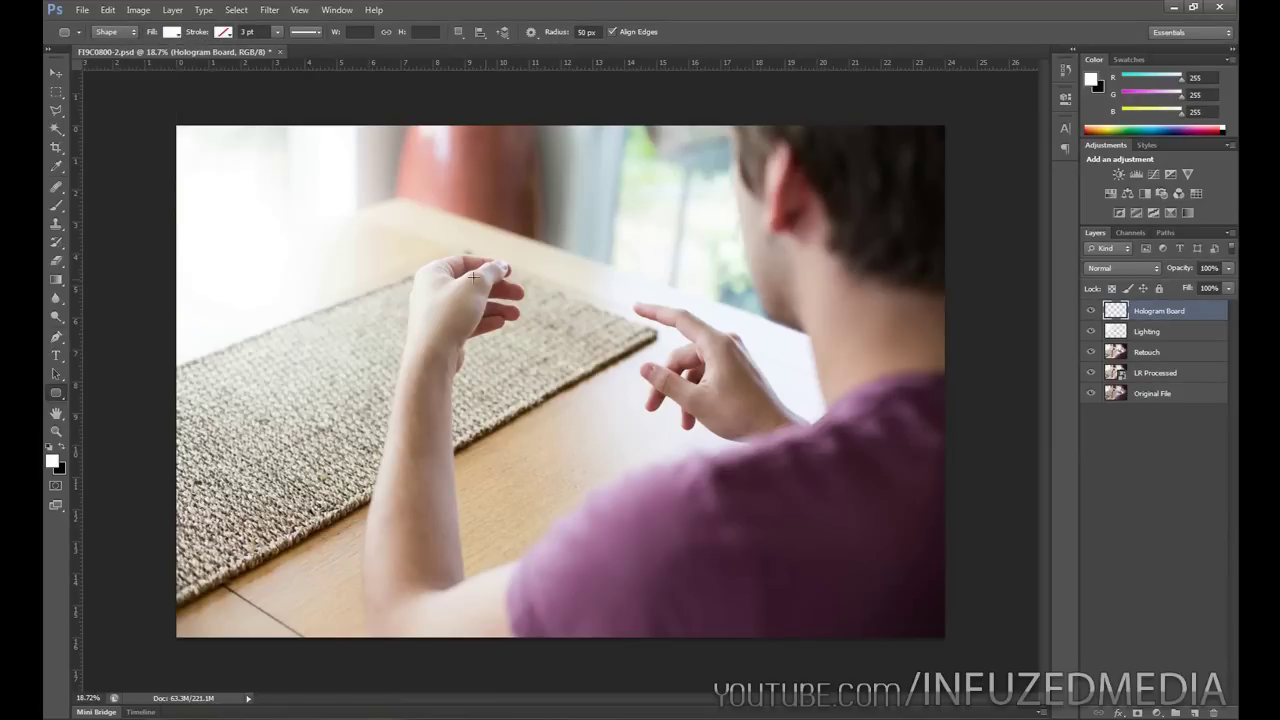
left_click_drag(467, 210, 760, 375)
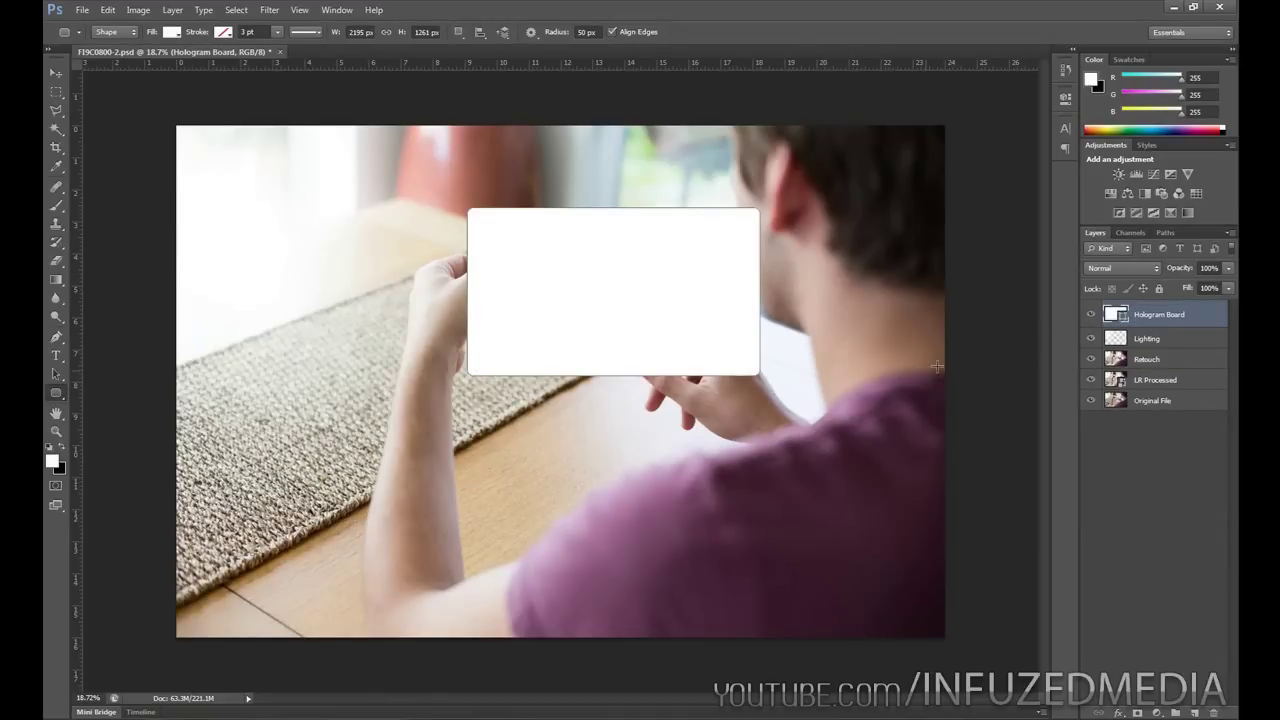
right_click(1158, 321)
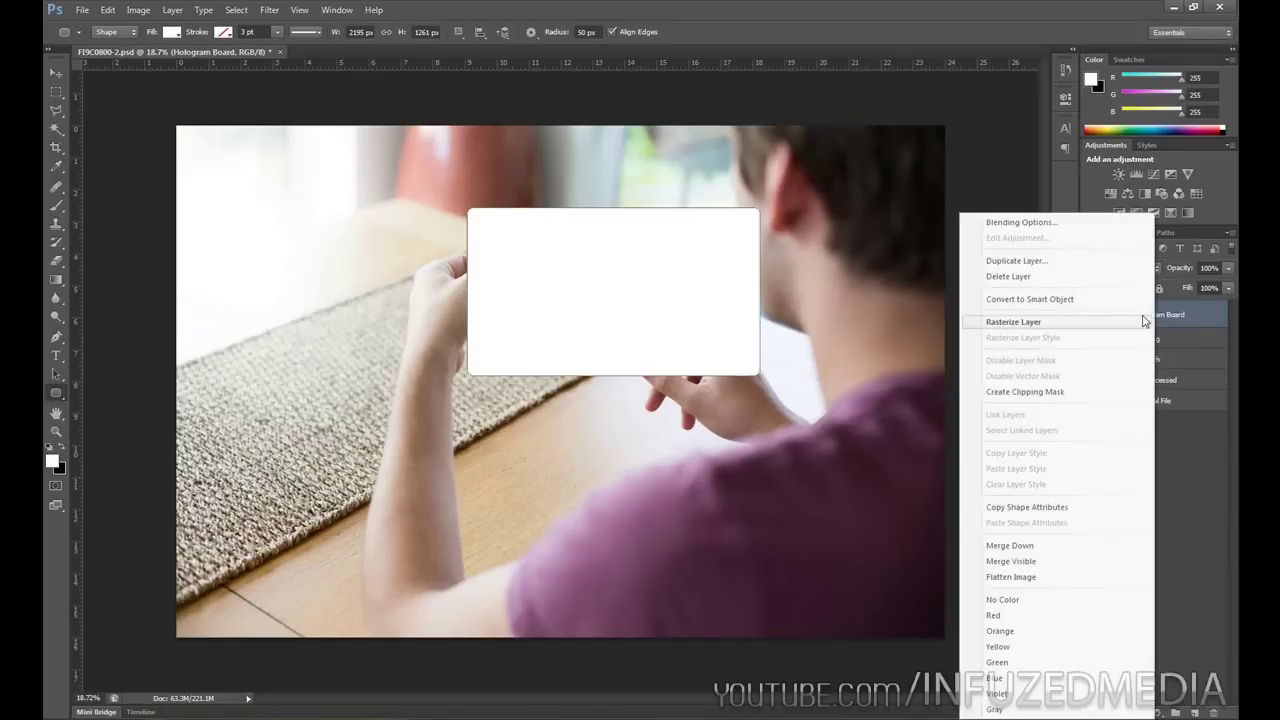
left_click(1134, 320)
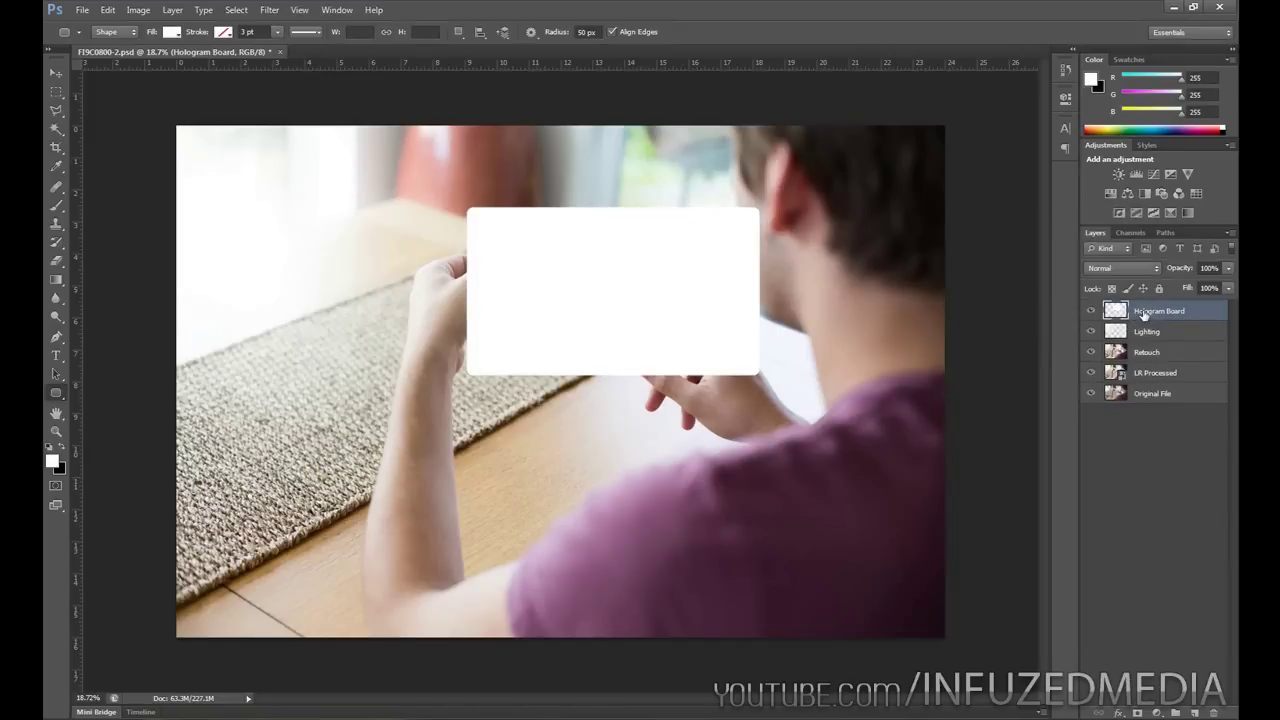
- Add a light blue (4ecff9) Color Overlay to the Hologram Board layer and reduce the overlay's opacity to roughly half
right_click(1143, 315)
left_click(1008, 224)
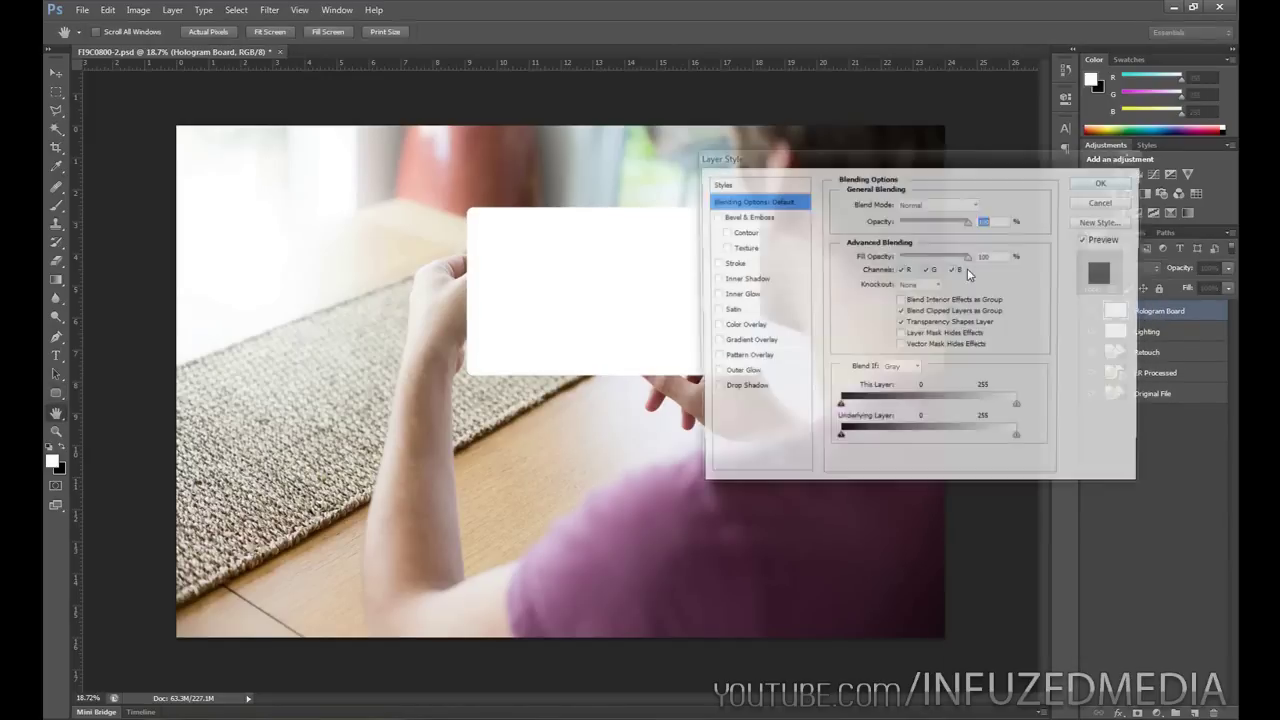
left_click(749, 329)
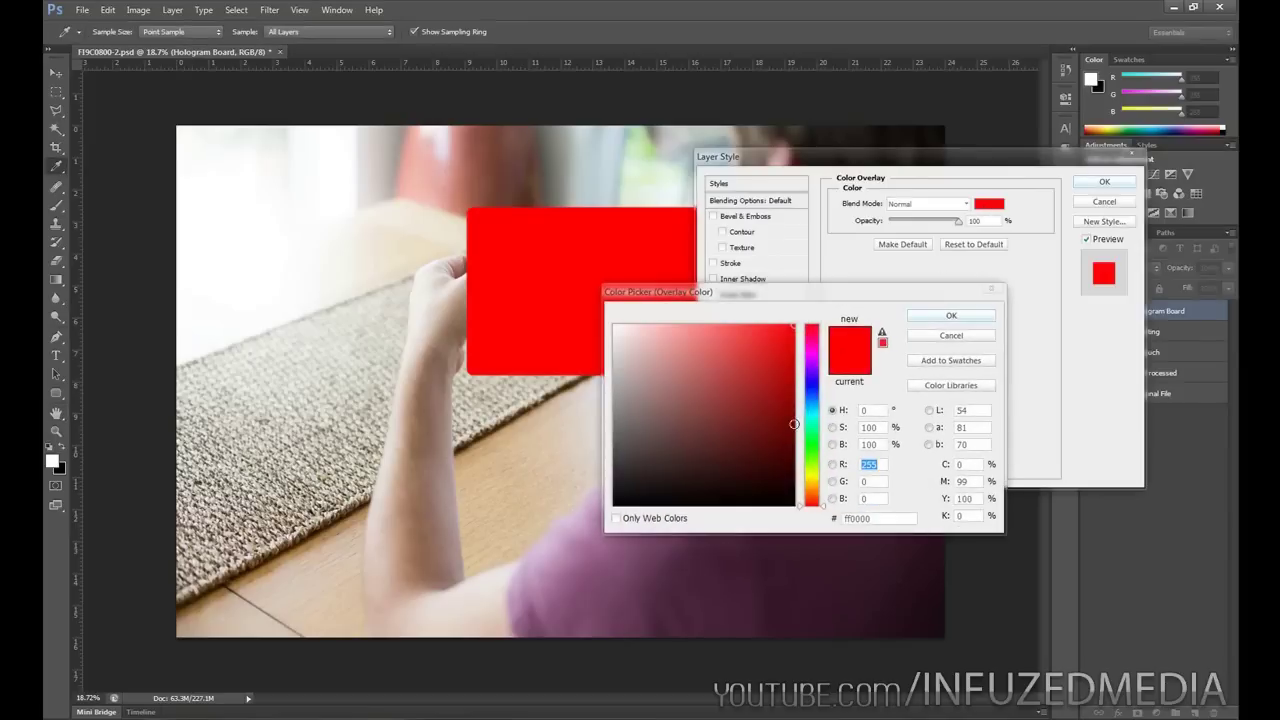
left_click(812, 411)
left_click(737, 328)
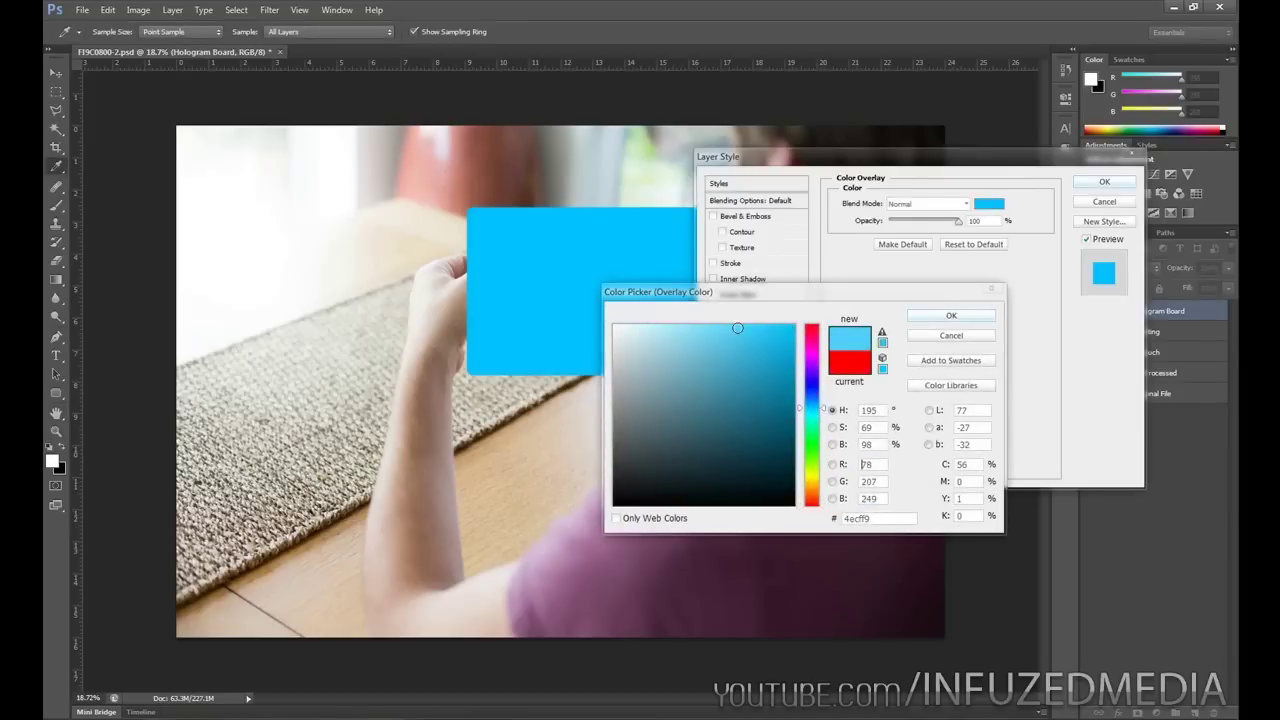
left_click(940, 320)
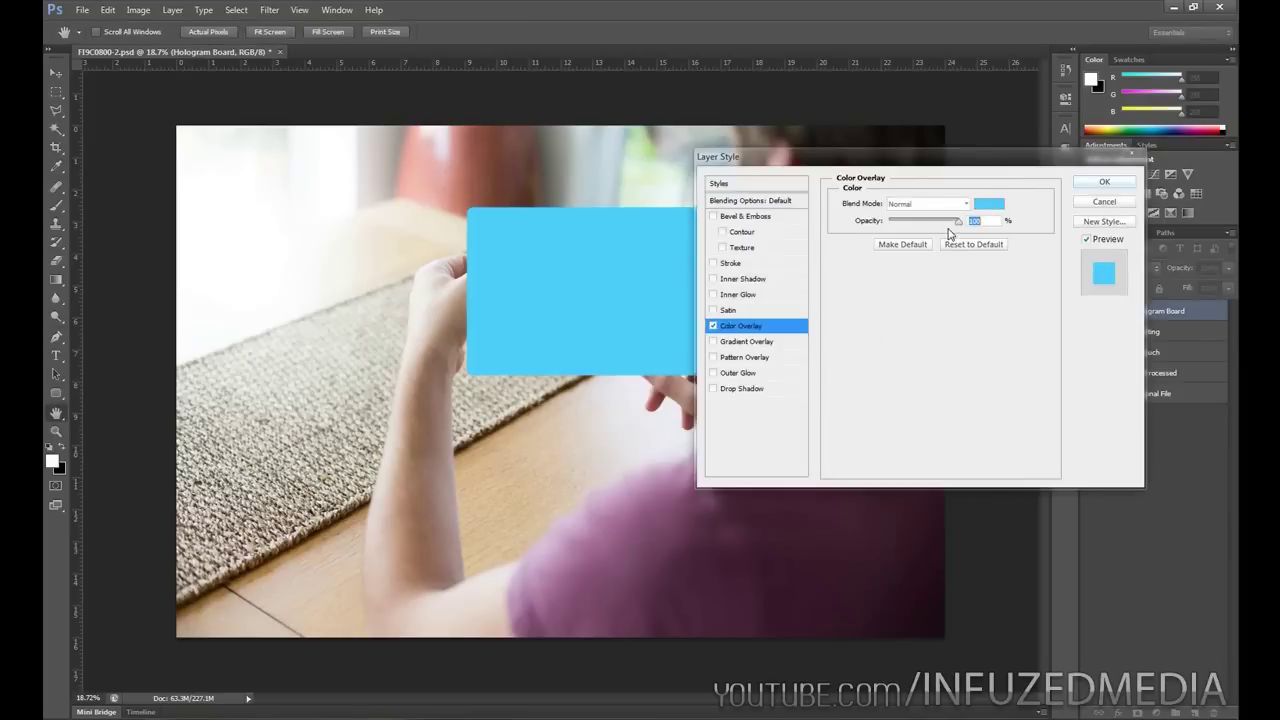
left_click_drag(958, 221, 926, 224)
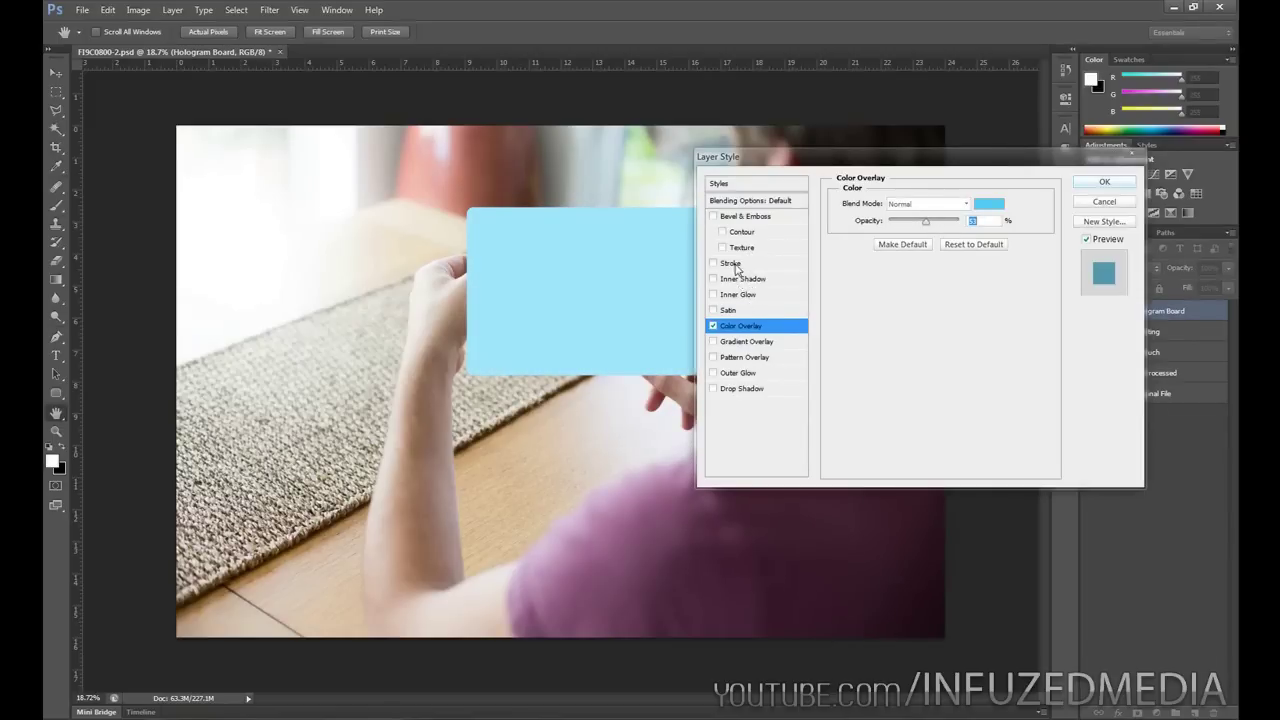
- Add a 27 px outside Stroke in blue (4ca8e9) to the Hologram Board layer and apply the layer style
left_click(727, 264)
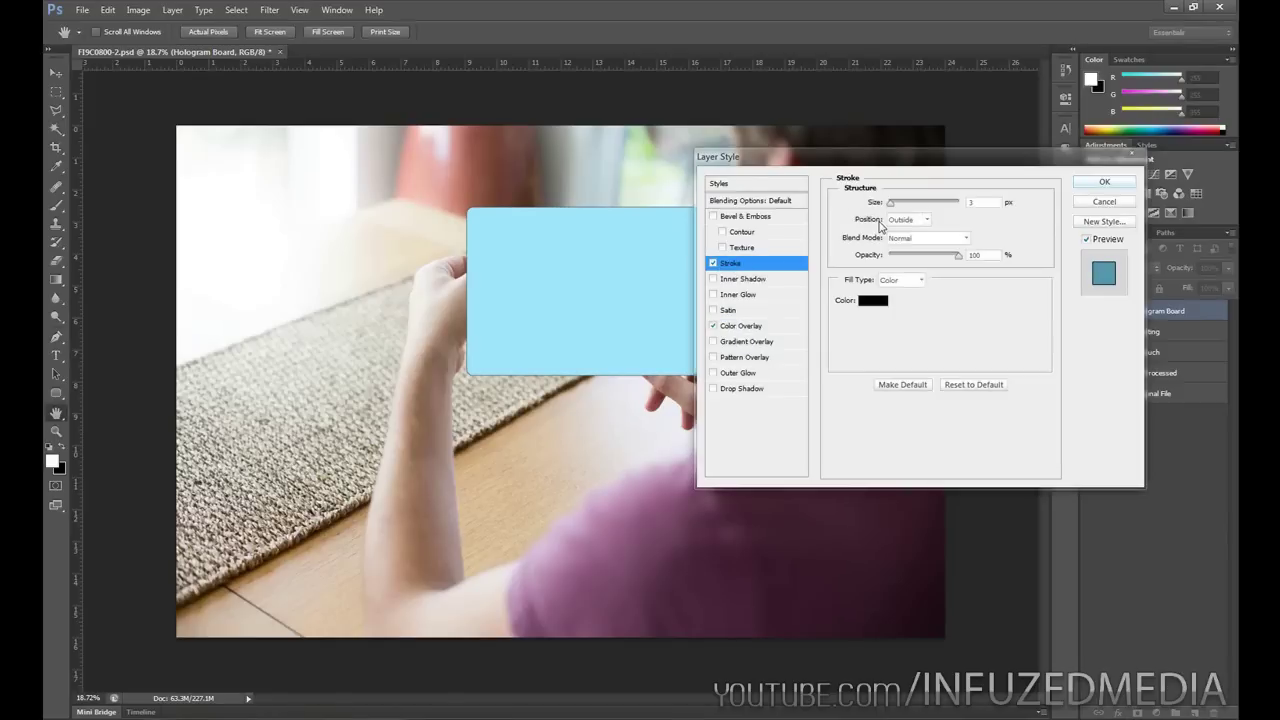
left_click_drag(888, 205, 902, 207)
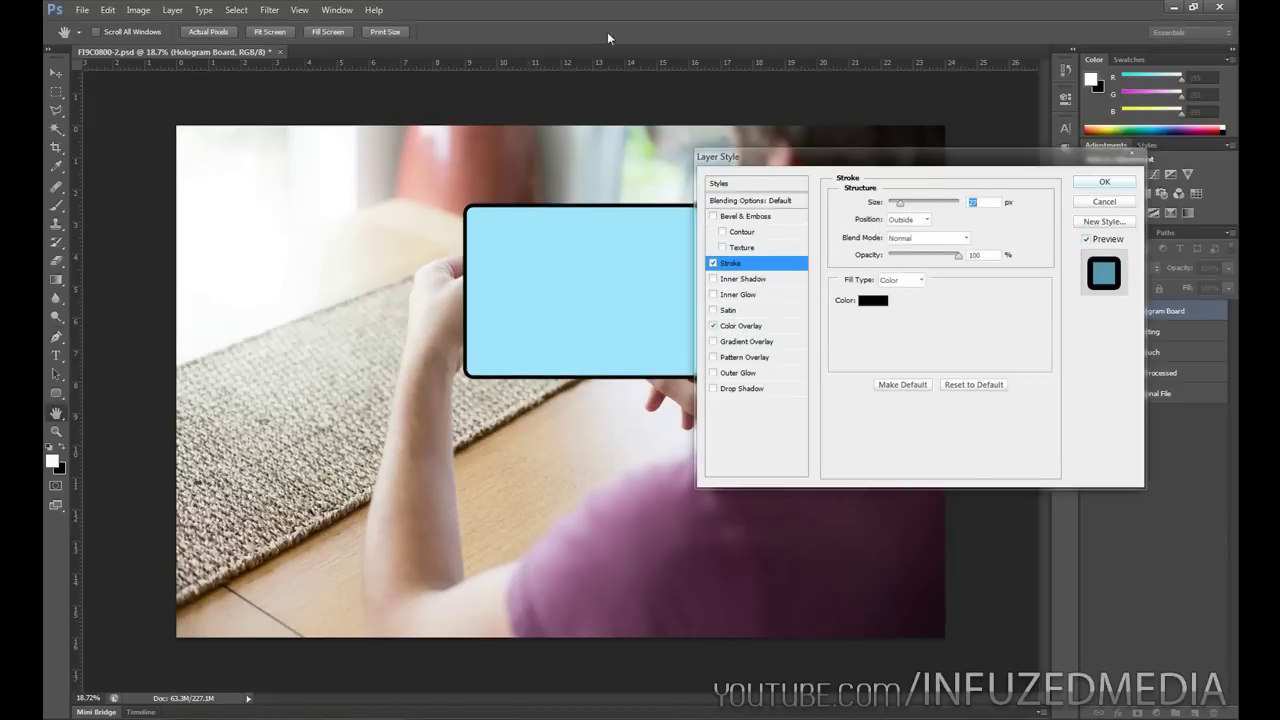
left_click(866, 303)
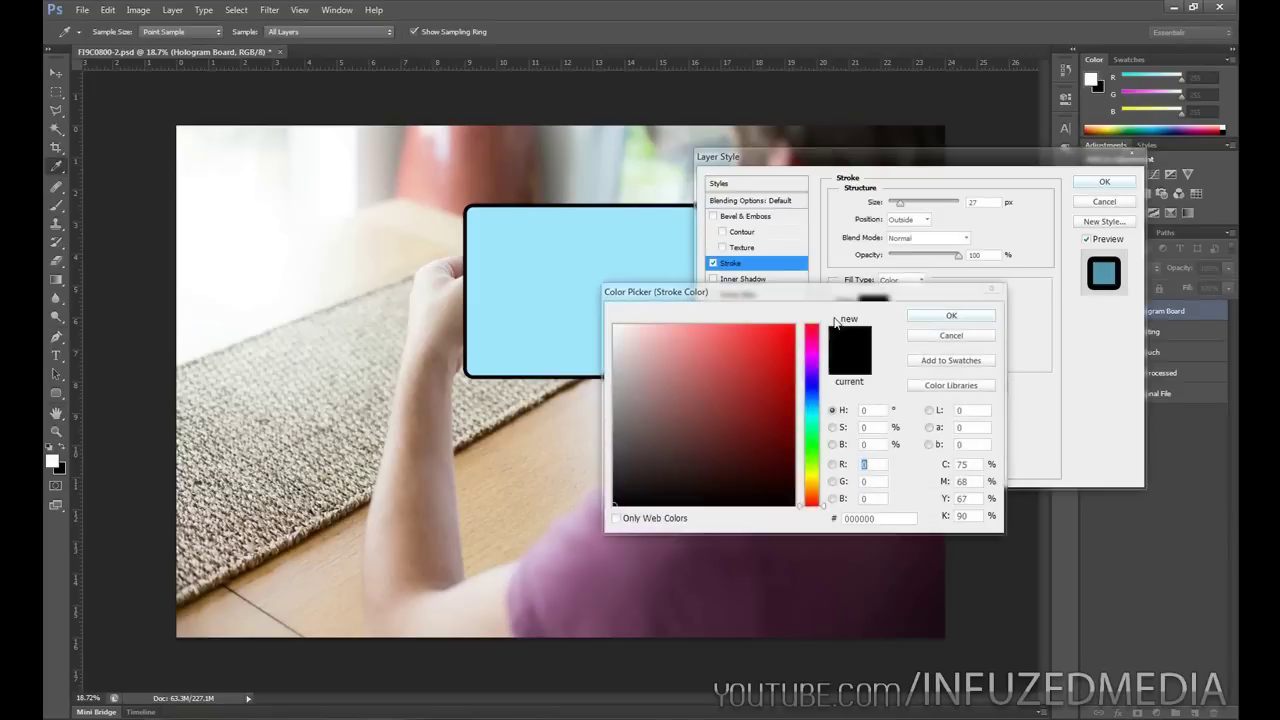
left_click(826, 450)
left_click(820, 402)
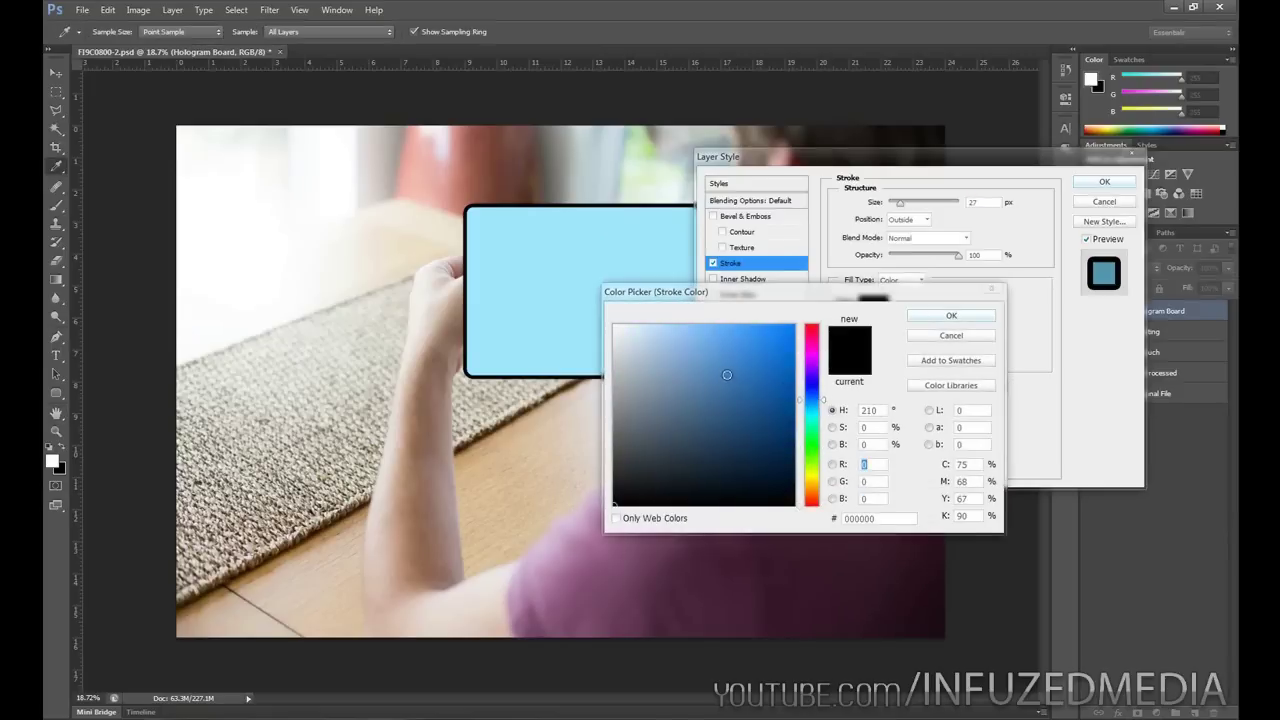
left_click(743, 332)
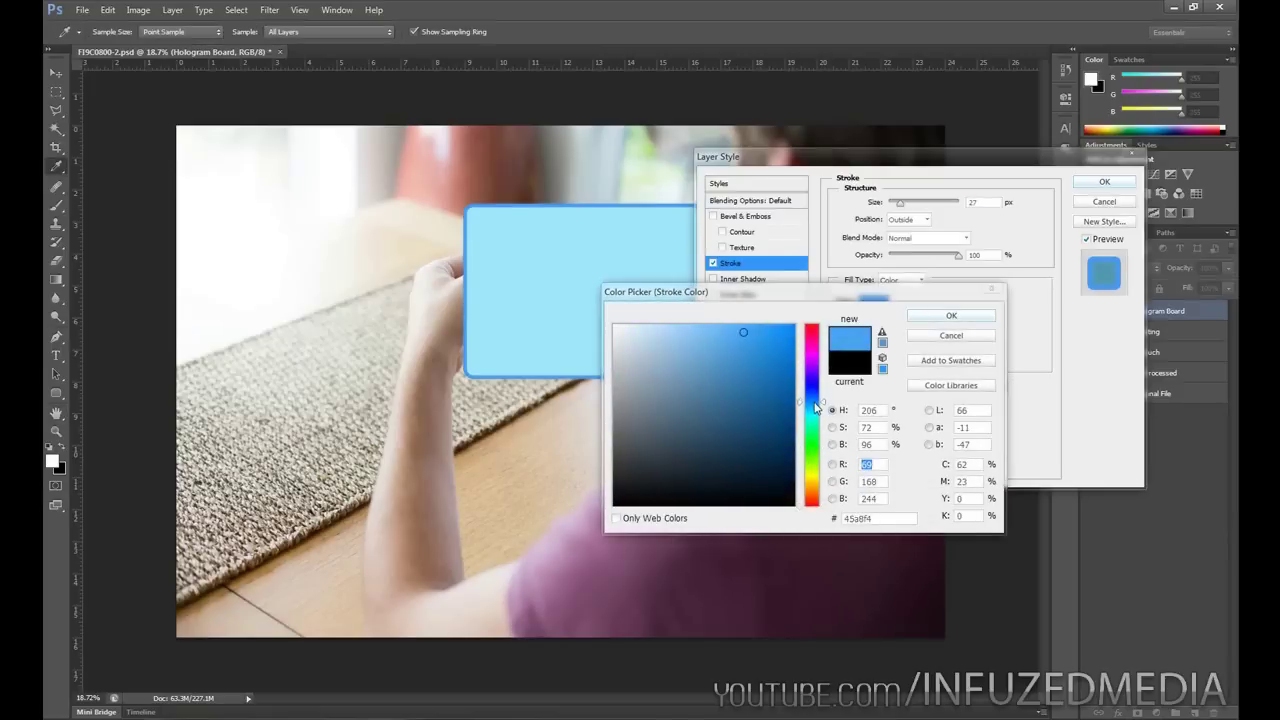
left_click(735, 341)
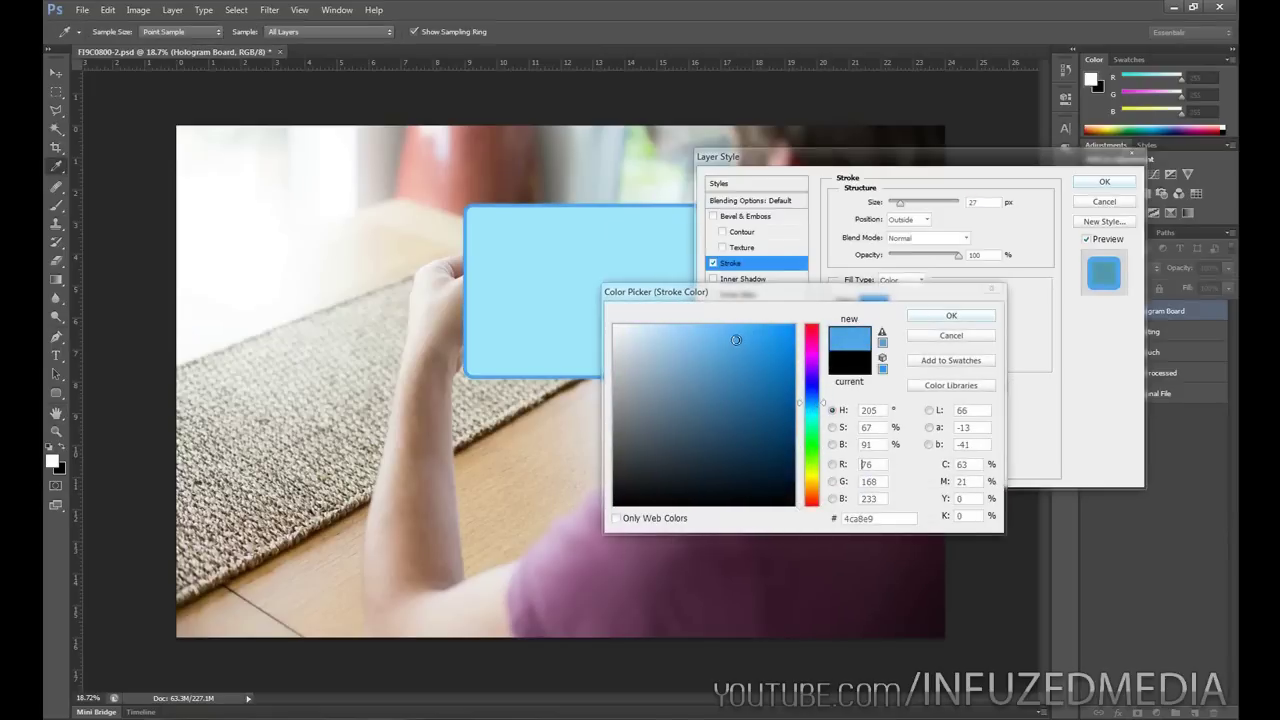
left_click(963, 318)
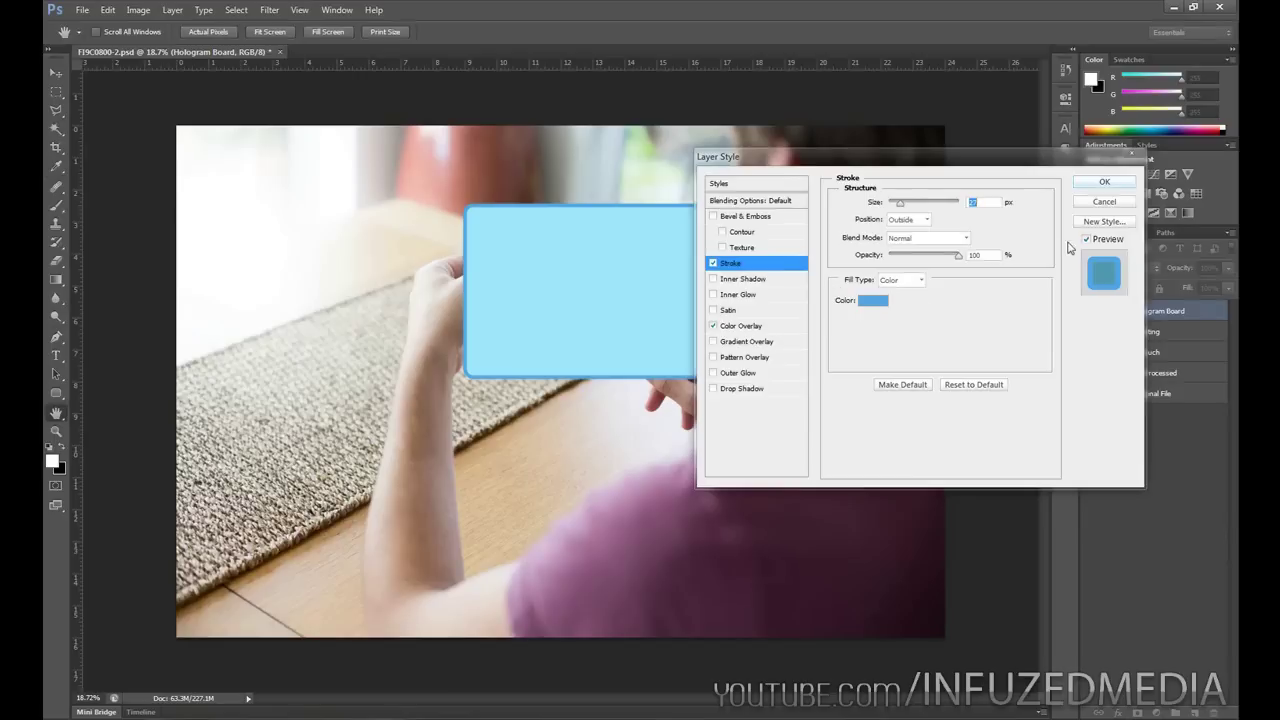
left_click(1104, 182)
- Lower the Hologram Board layer's fill to 0% and its opacity to 87%
left_click(1205, 288)
left_click_drag(1171, 292, 1128, 292)
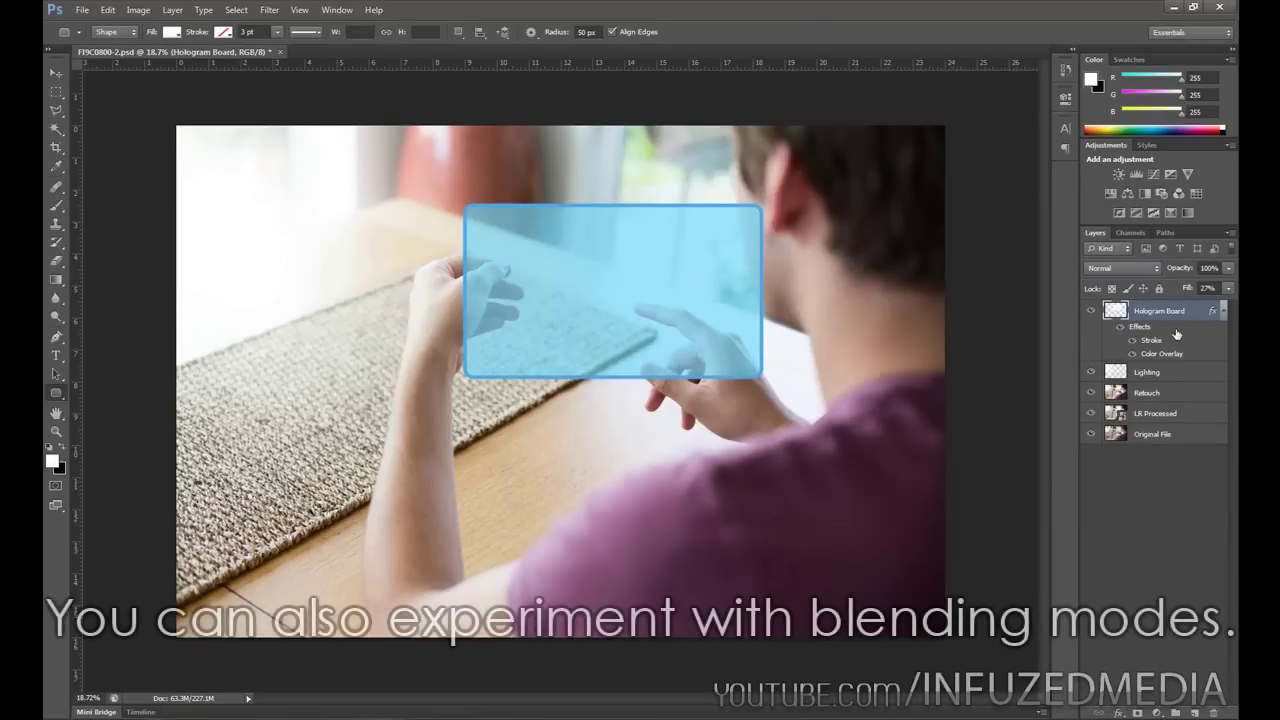
left_click(1184, 272)
left_click_drag(1146, 274, 1140, 275)
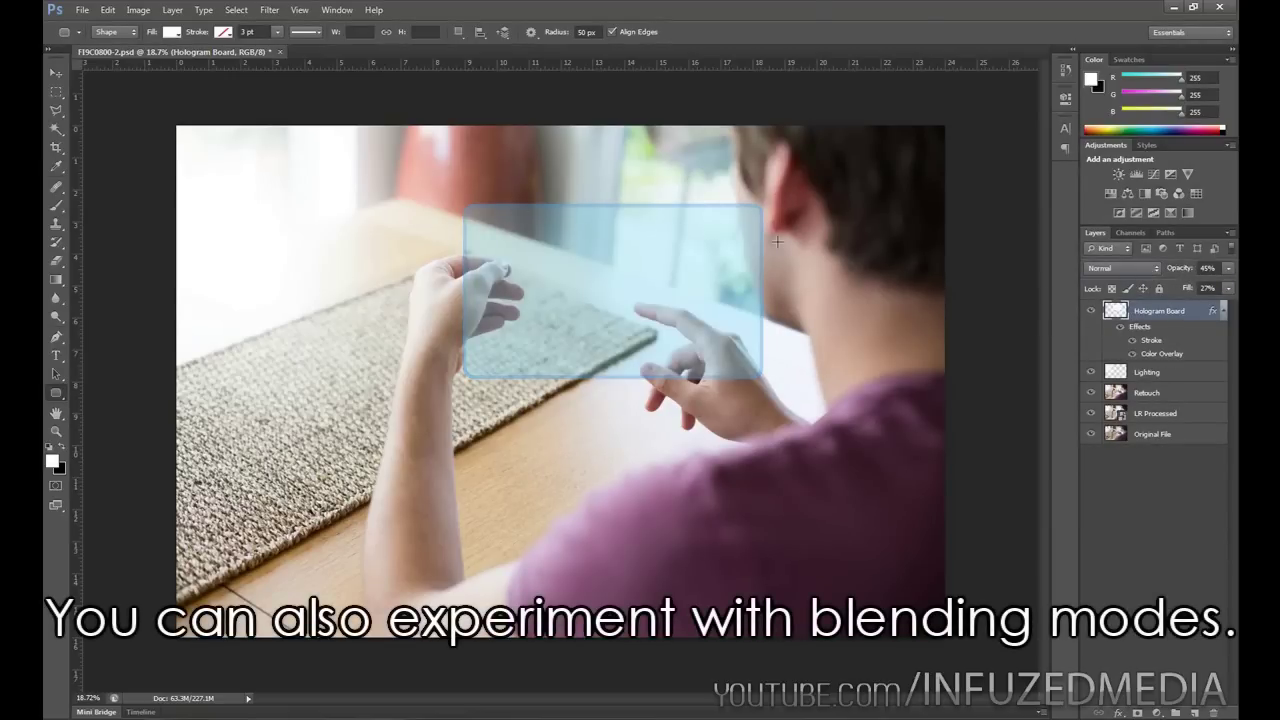
mouse_move(1179, 271)
left_mouse_down()
mouse_move(1195, 294)
mouse_move(1145, 290)
mouse_move(1172, 273)
left_mouse_up()
- Cycle the Hologram Board layer through blend modes, ending on Color Burn
key("shift+plus")
key("shift+plus")
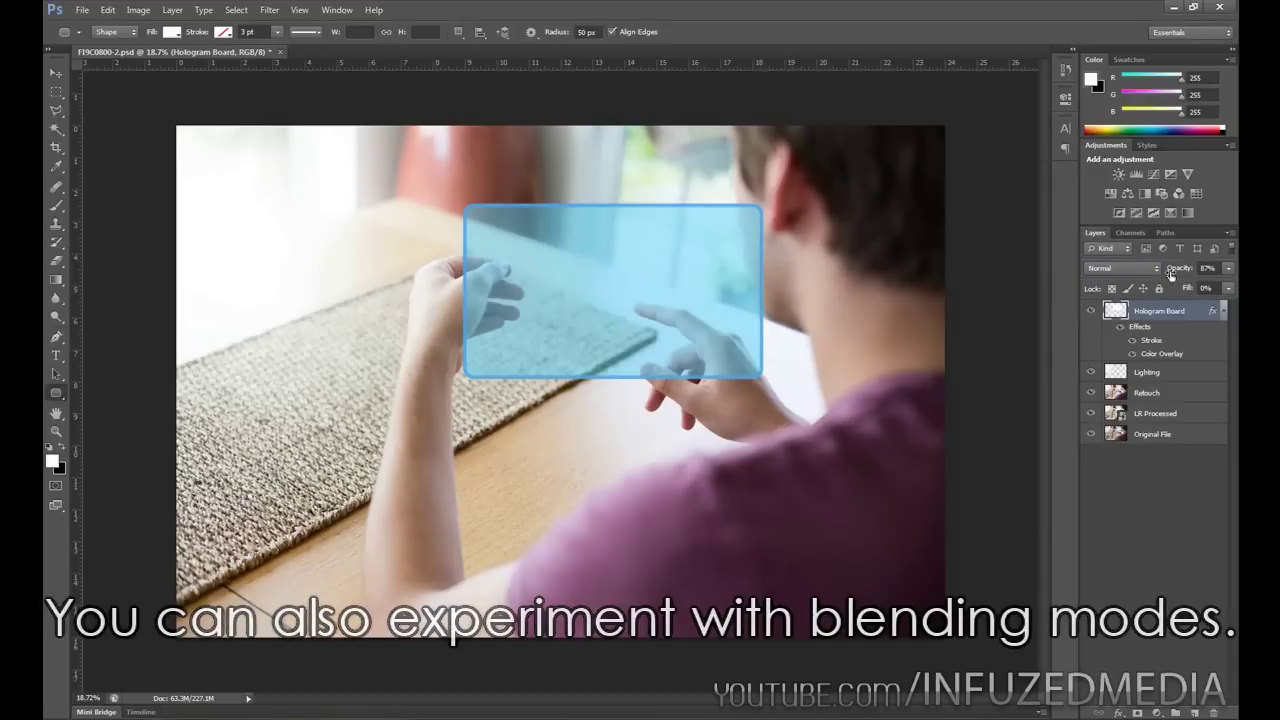
key("shift+minus")
key("shift+minus")
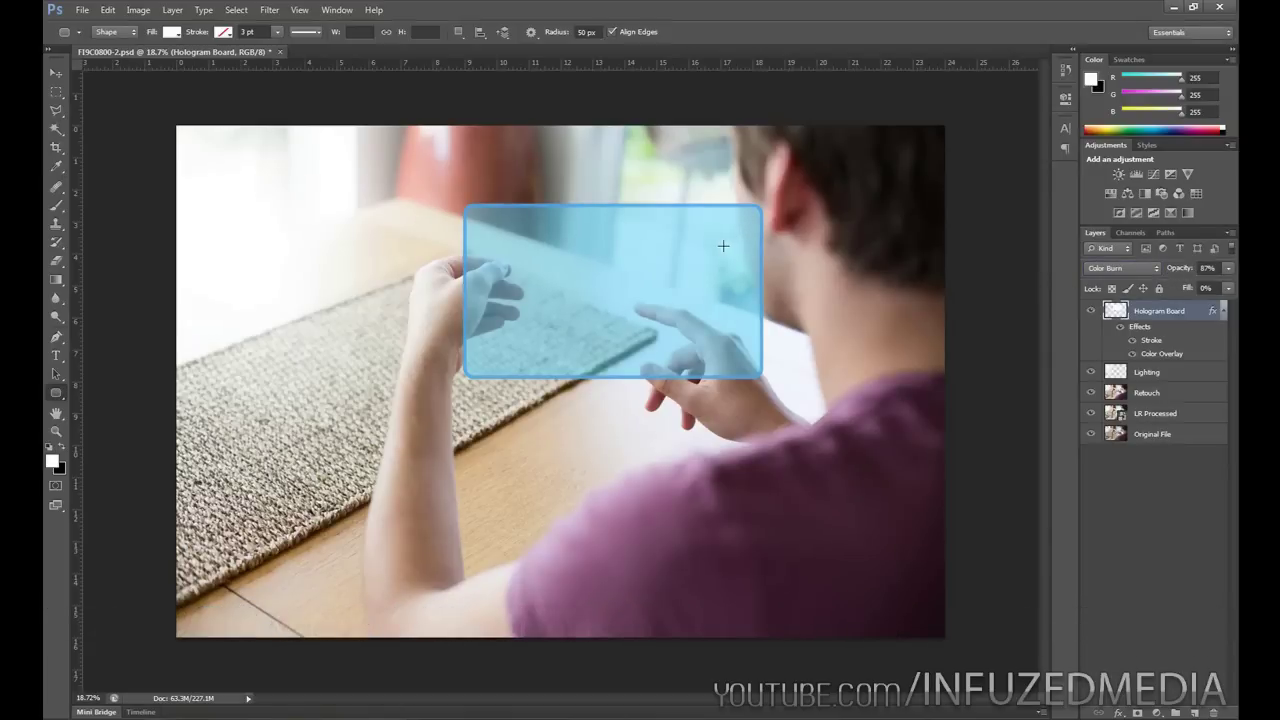
- Return the Hologram Board layer to Normal blending and create a new layer named Menu Bar above it
key("m")
key("z")
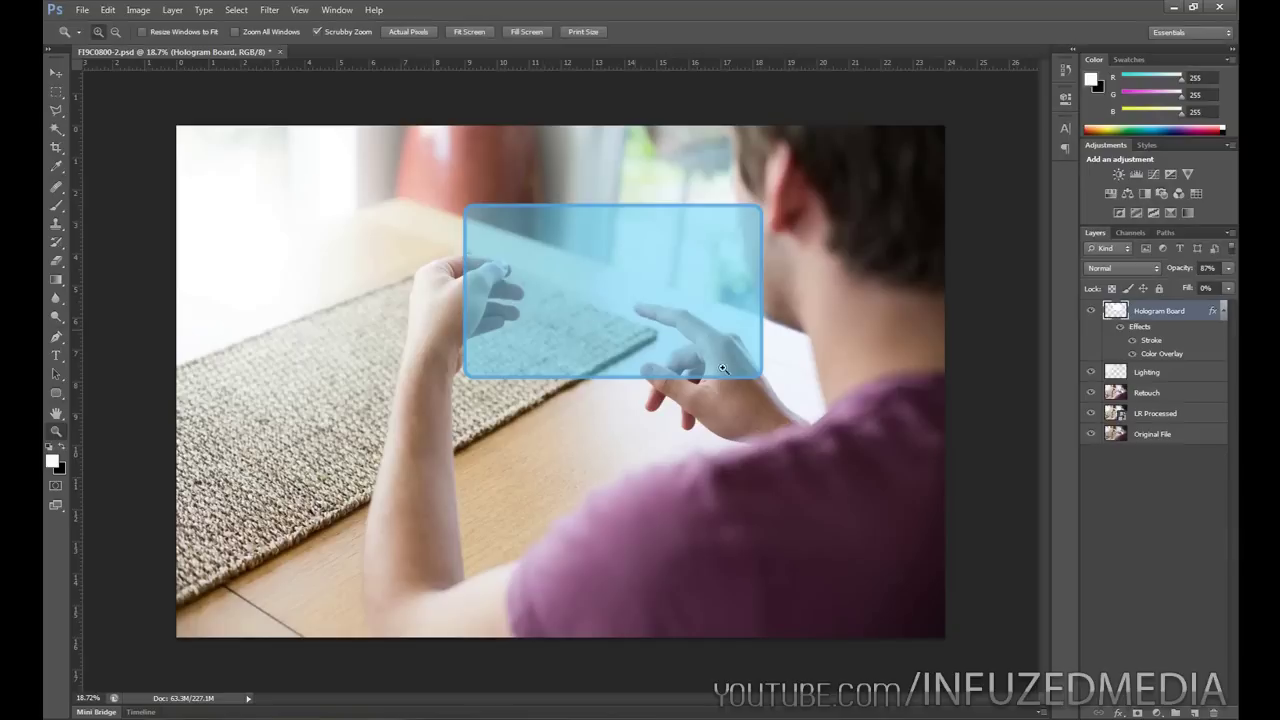
left_click(1193, 712)
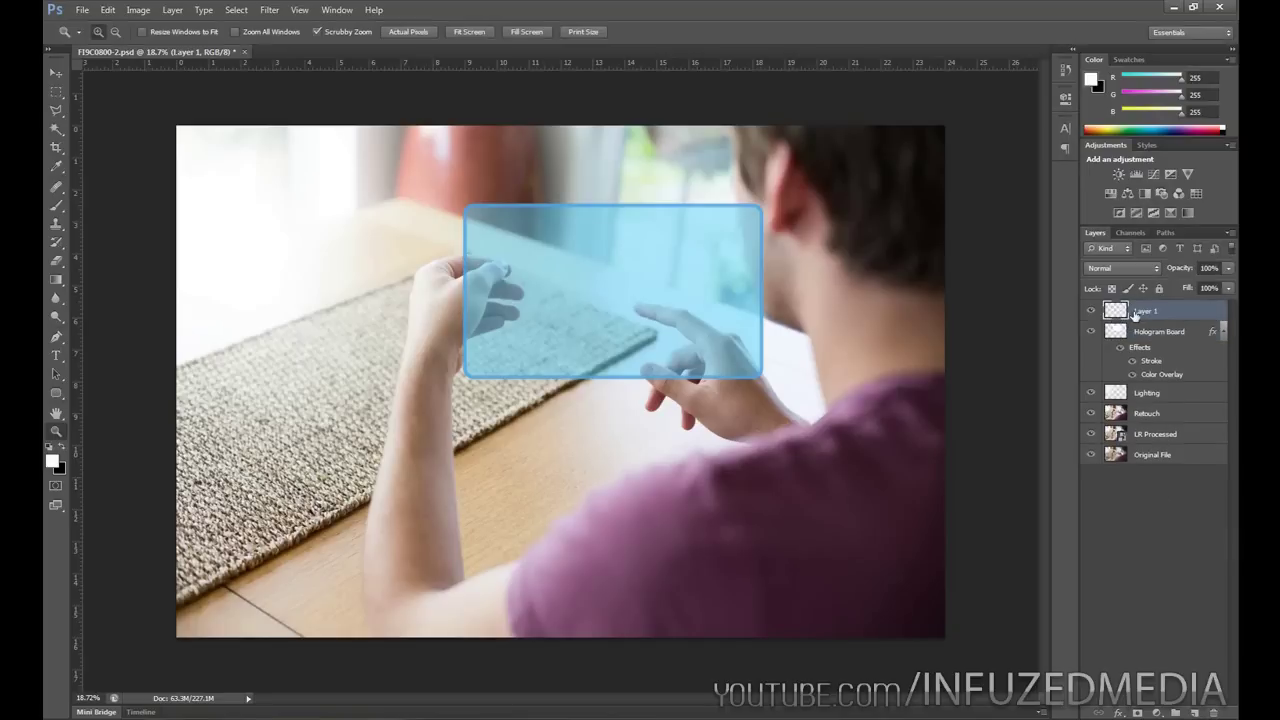
double_click(1130, 315)
type("Merry B")
type("Bar")
key("Return")
- Draw a white rounded rectangle of about 1404 x 120 px with a 25 px corner radius along the hologram board's upper edge
left_click(750, 317)
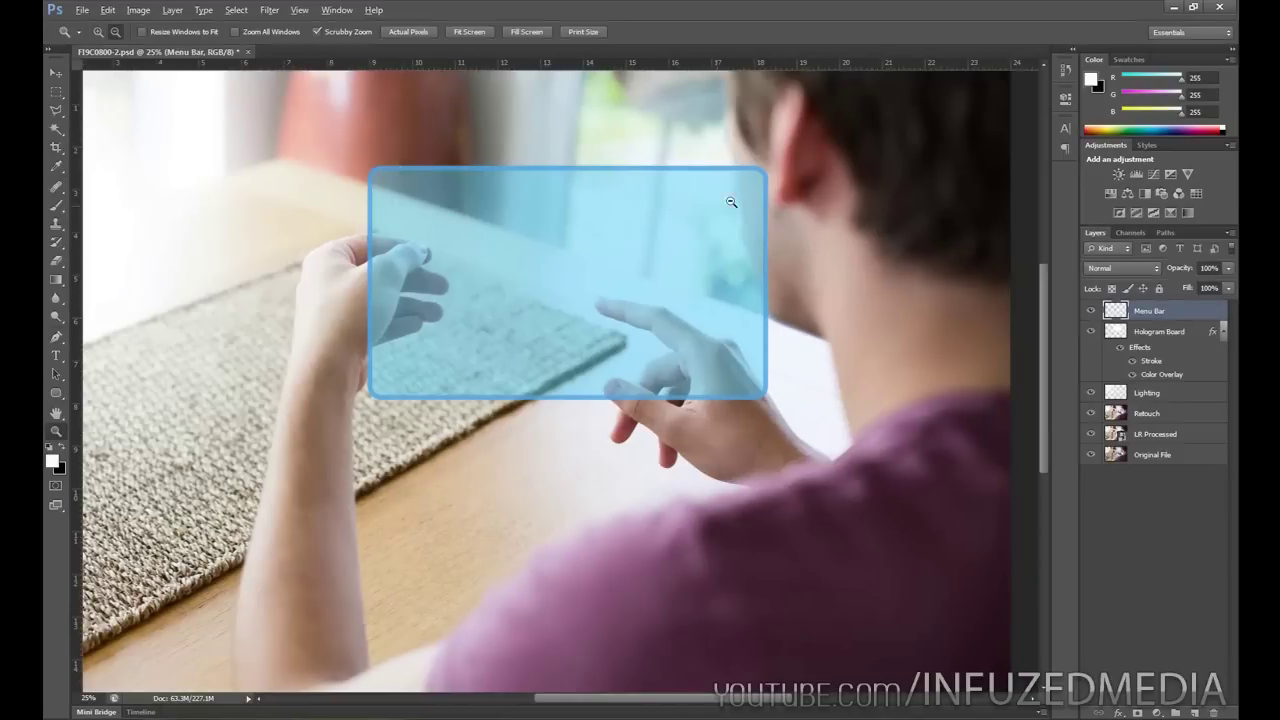
left_click(56, 92)
scroll(342, 156, "up", 1)
key("alt")
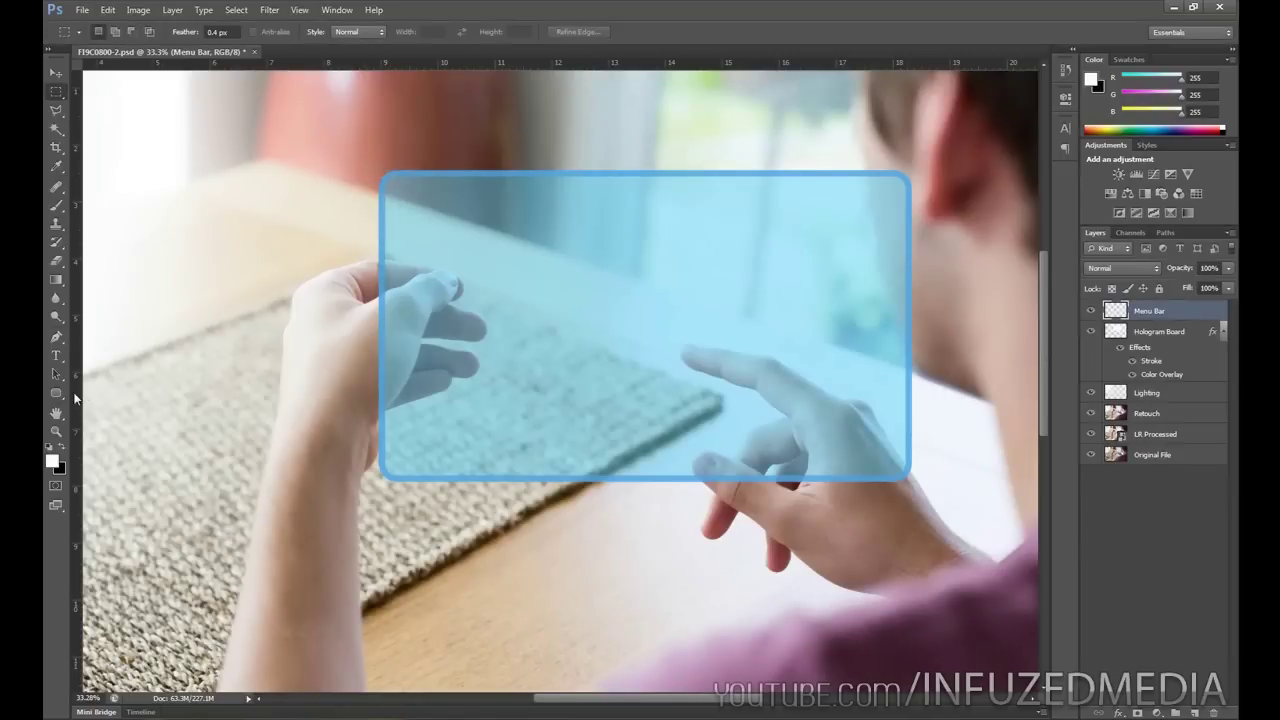
left_click(57, 396)
left_click(132, 403)
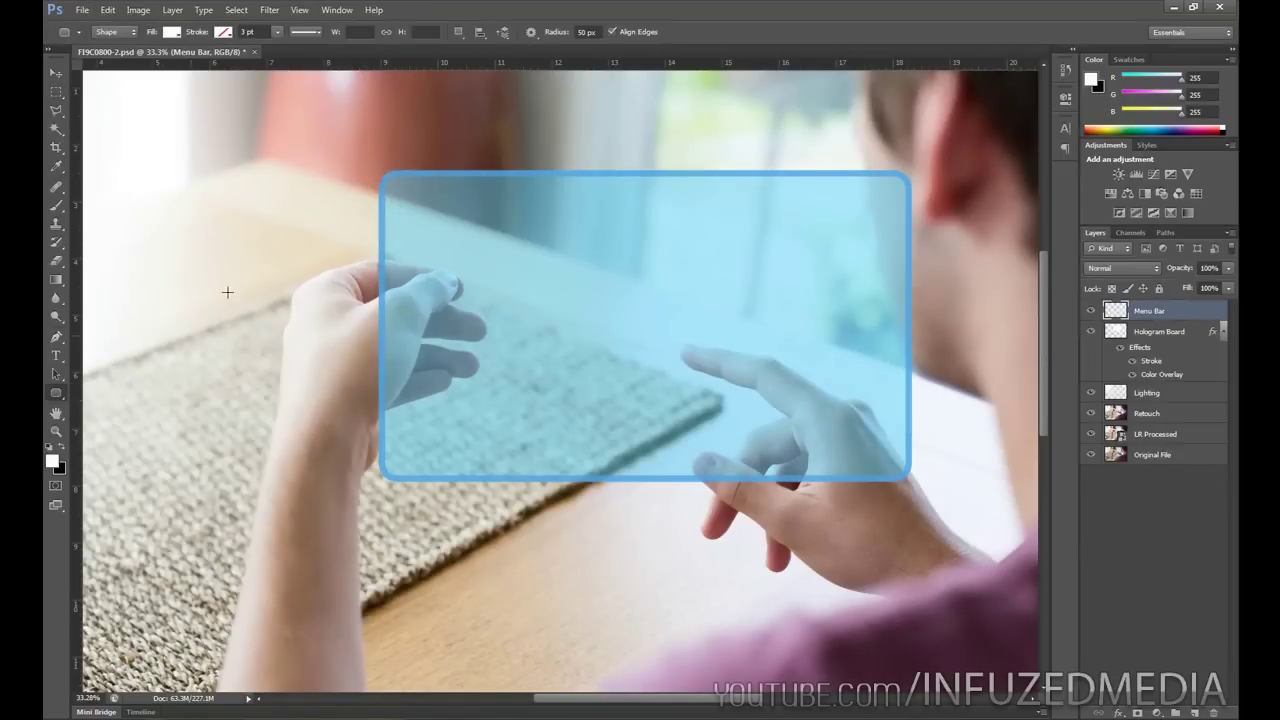
left_click(551, 32)
type("25")
key("Return")
scroll(542, 234, "up", 1)
left_click_drag(358, 165, 797, 200)
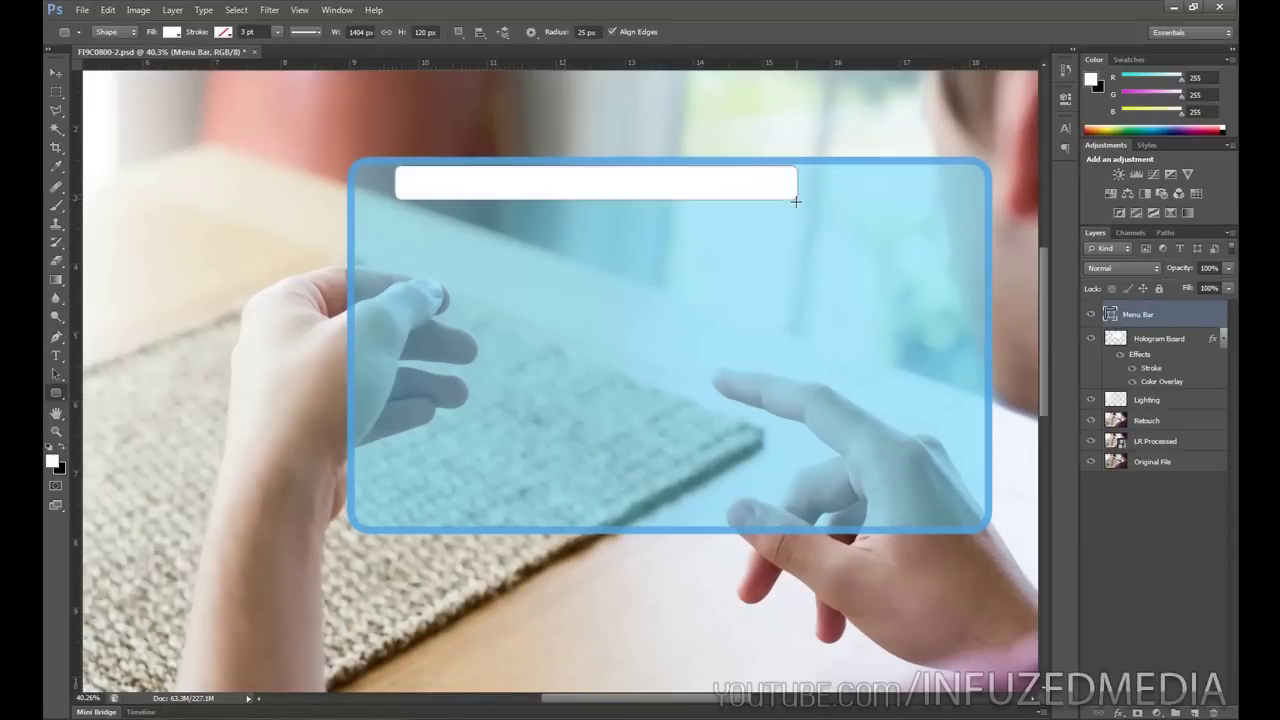
- Nudge the white bar against the board's upper border and rasterize the Menu Bar layer
scroll(512, 210, "up", 6)
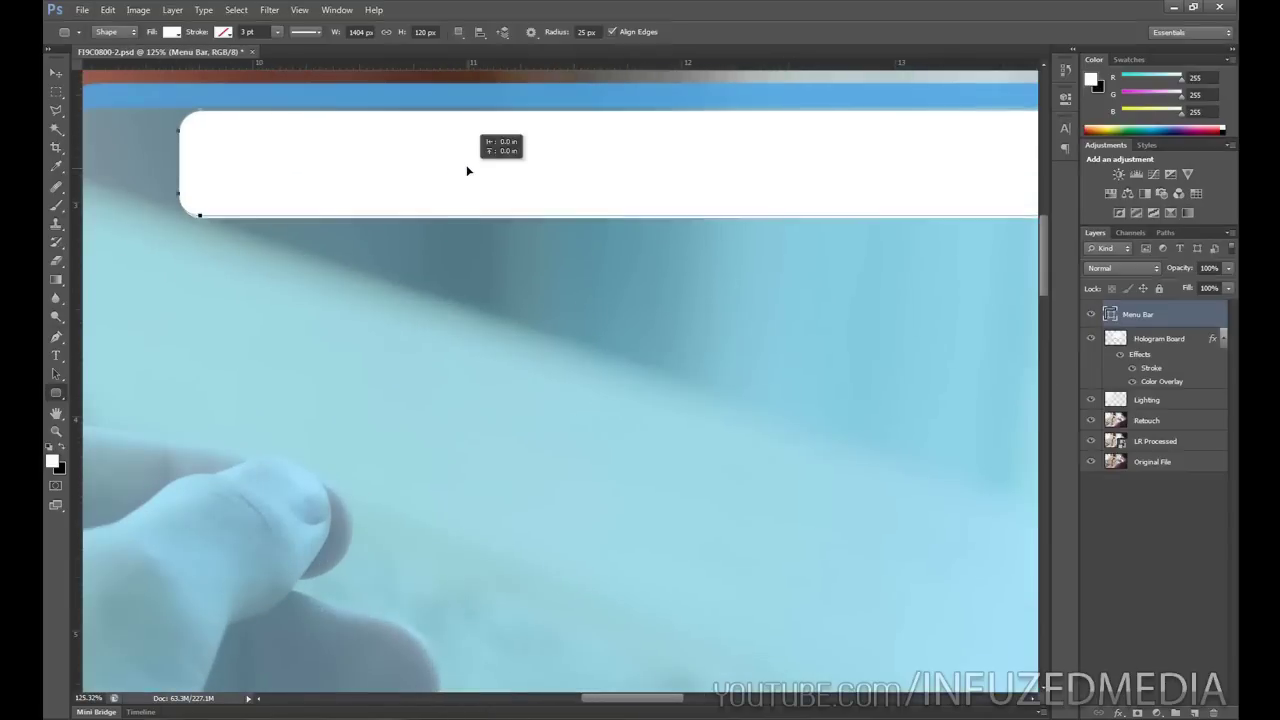
left_click_drag(467, 171, 461, 167)
scroll(461, 167, "down", 6)
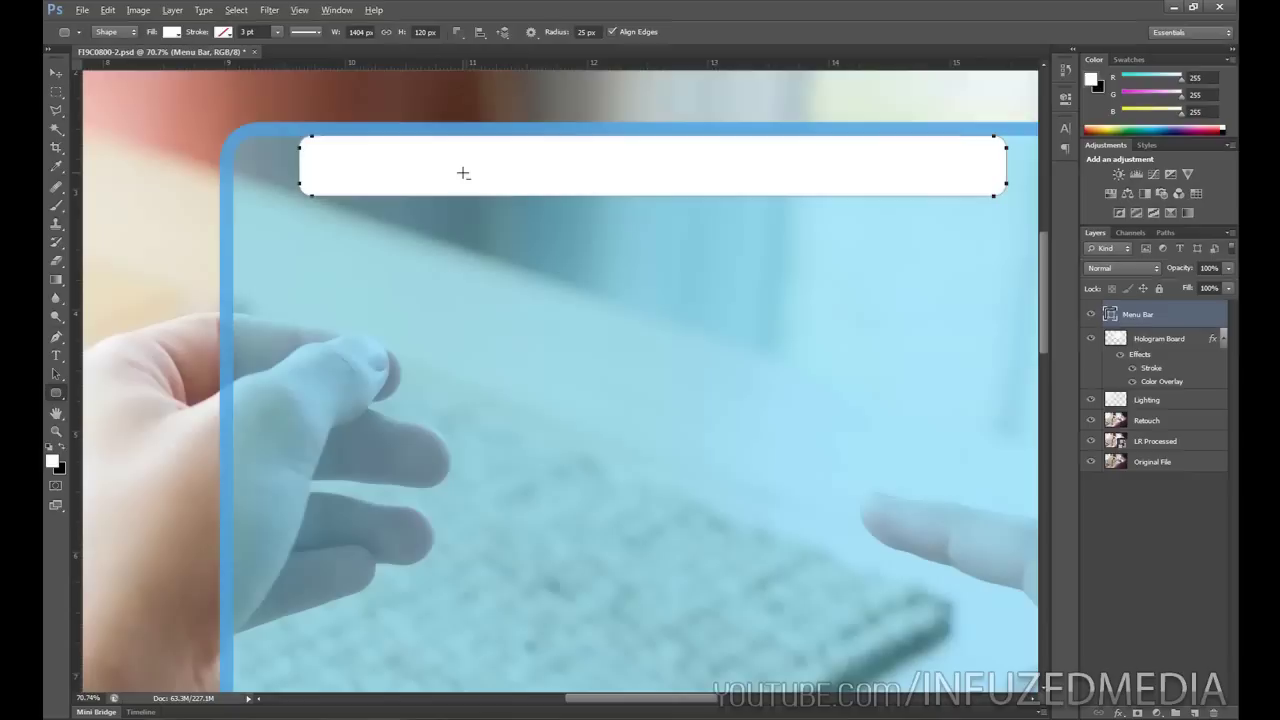
right_click(1175, 309)
left_click(1107, 331)
key("m")
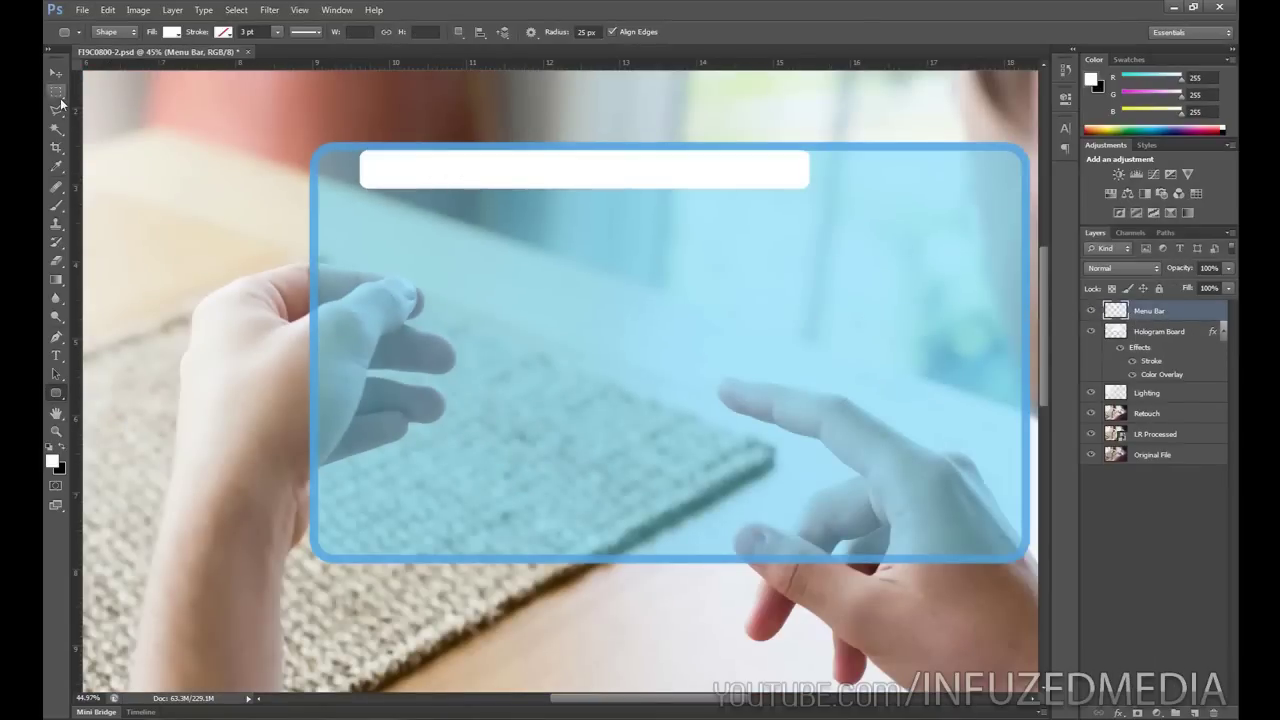
- Apply a dark blue (0d6eb2) Color Overlay at 100% opacity to the Menu Bar layer
right_click(1134, 313)
left_click(947, 226)
left_click(741, 326)
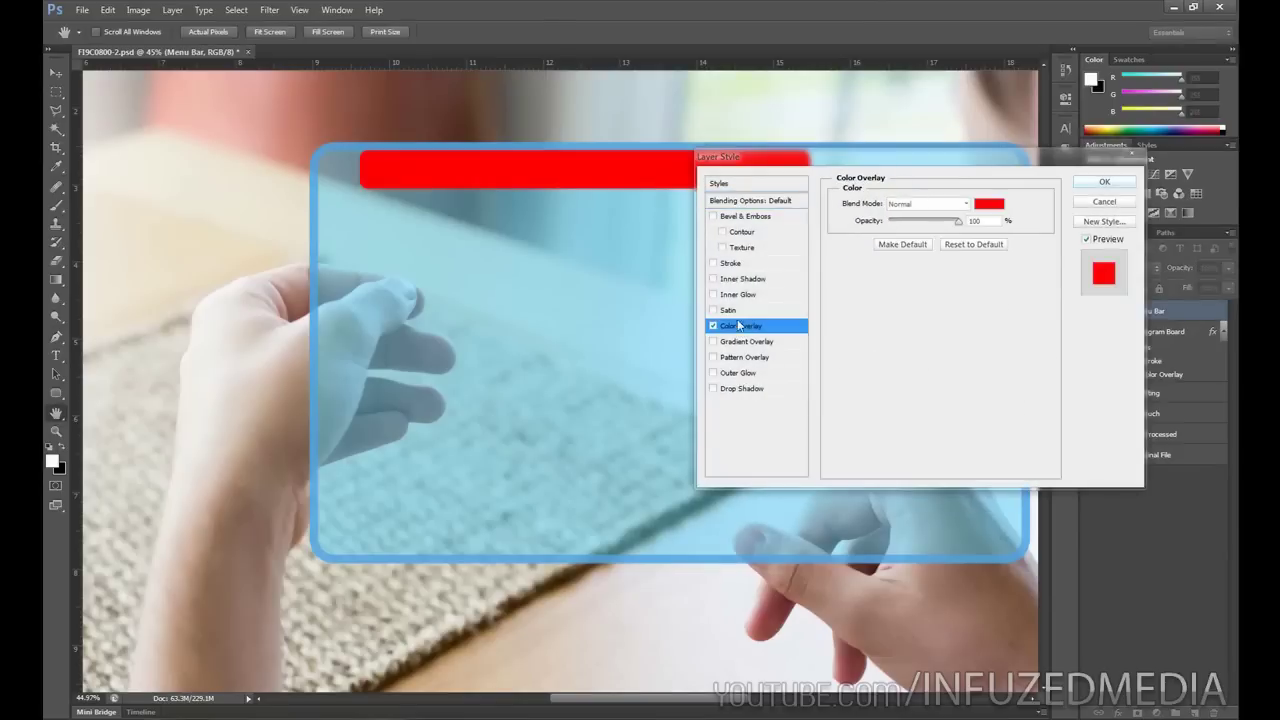
left_click(989, 204)
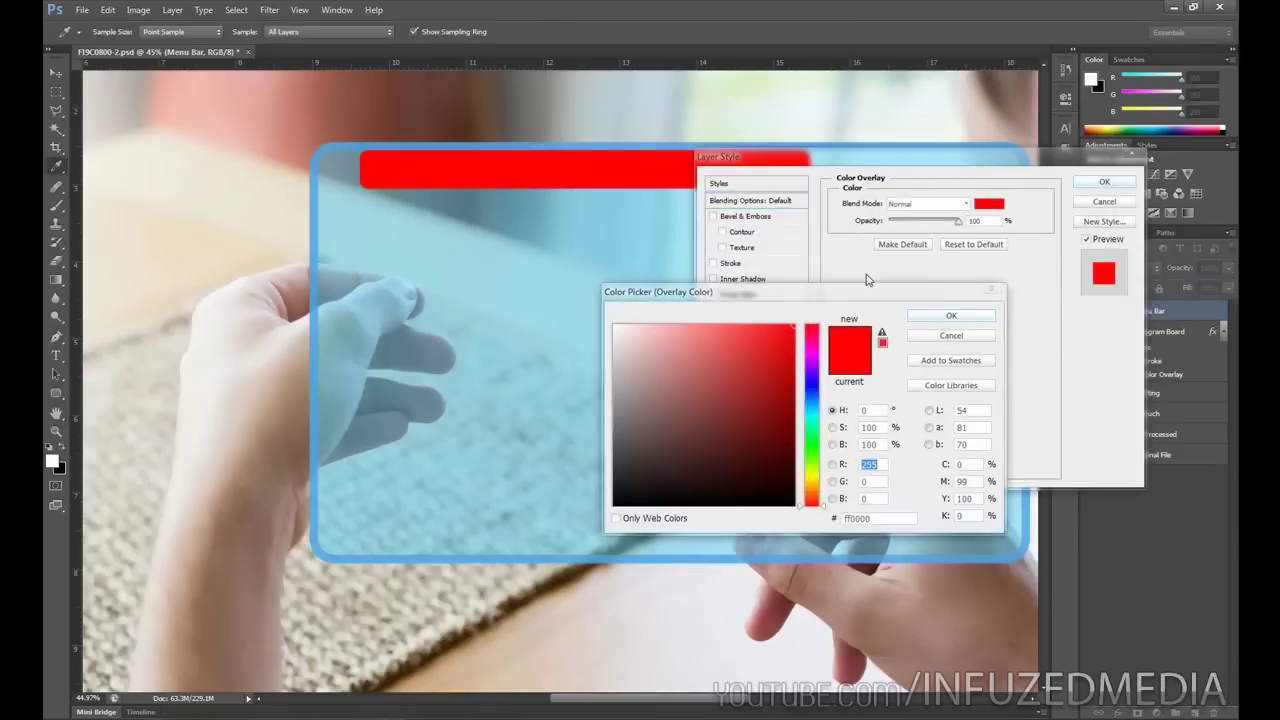
left_click(810, 397)
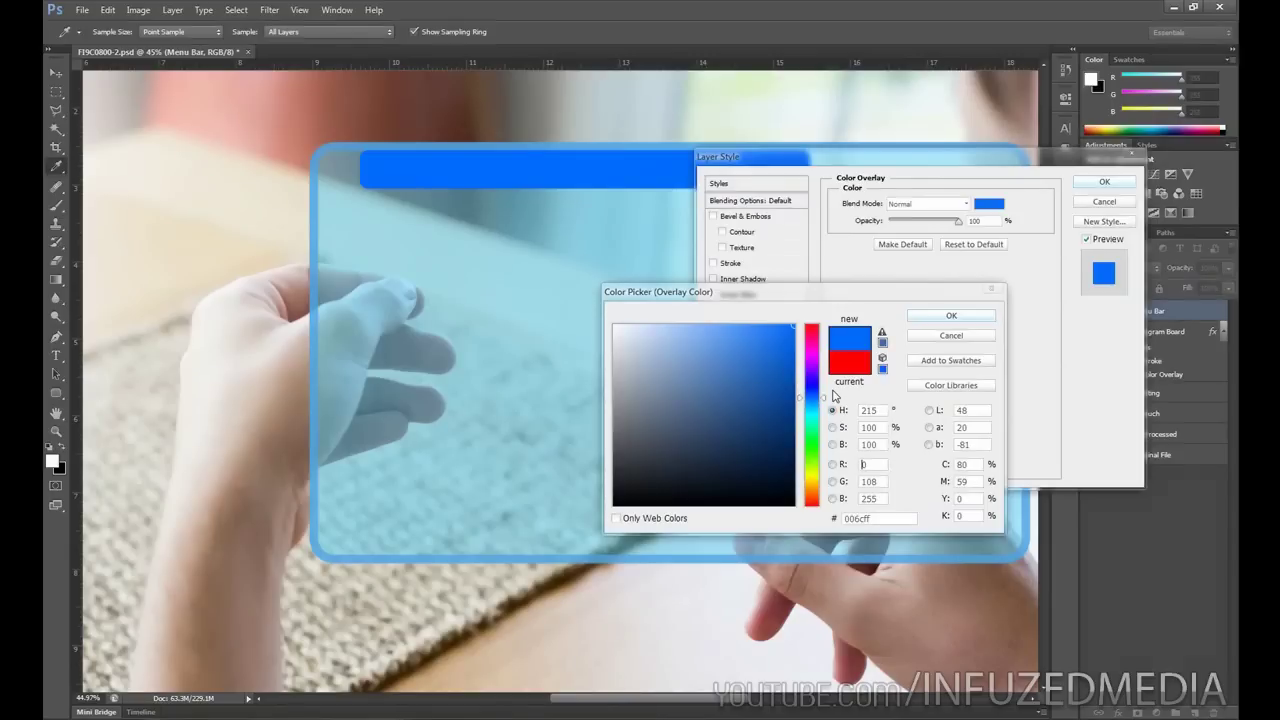
left_click(810, 402)
left_click(782, 379)
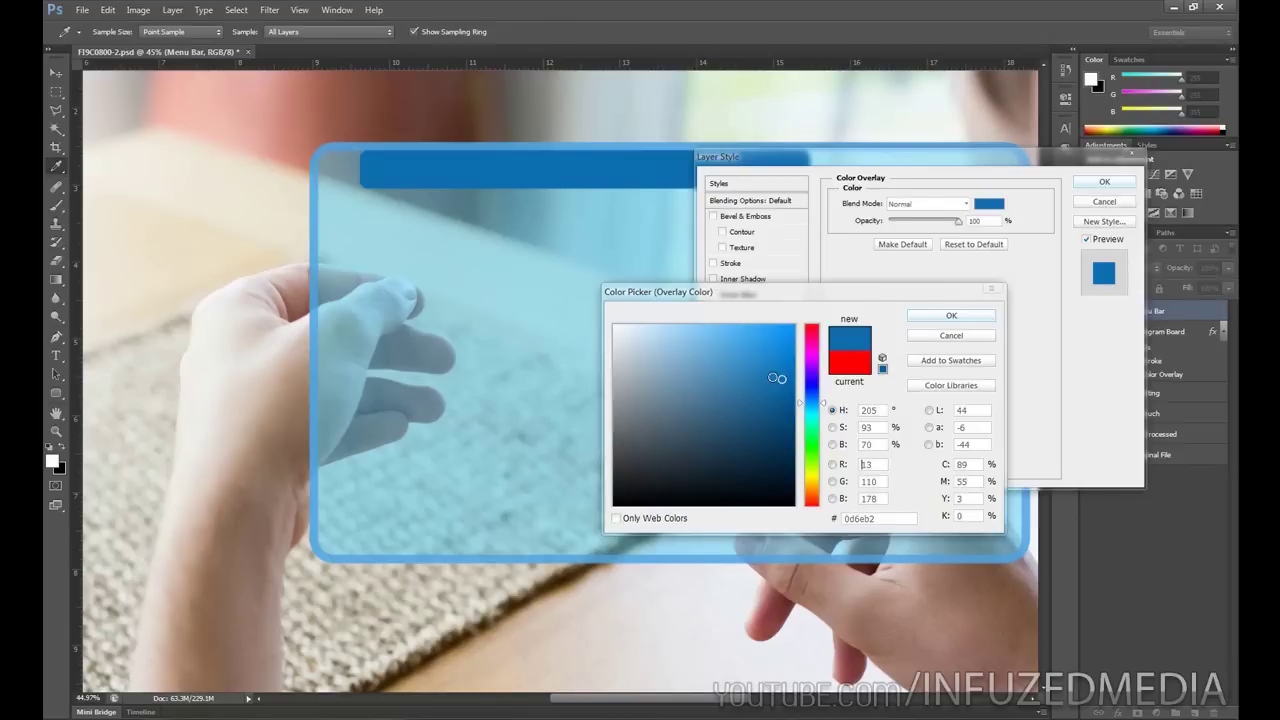
left_click(955, 316)
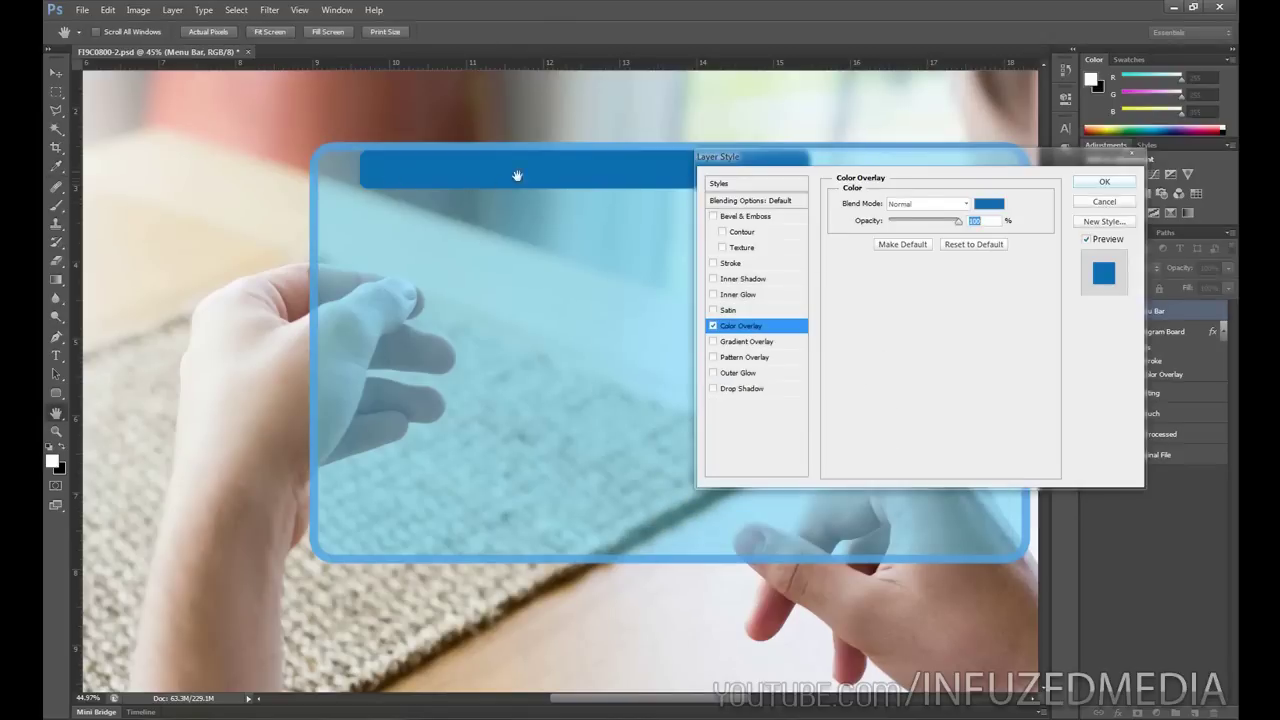
mouse_move(958, 220)
left_mouse_down()
mouse_move(932, 220)
mouse_move(962, 220)
left_mouse_up()
left_click(1104, 181)
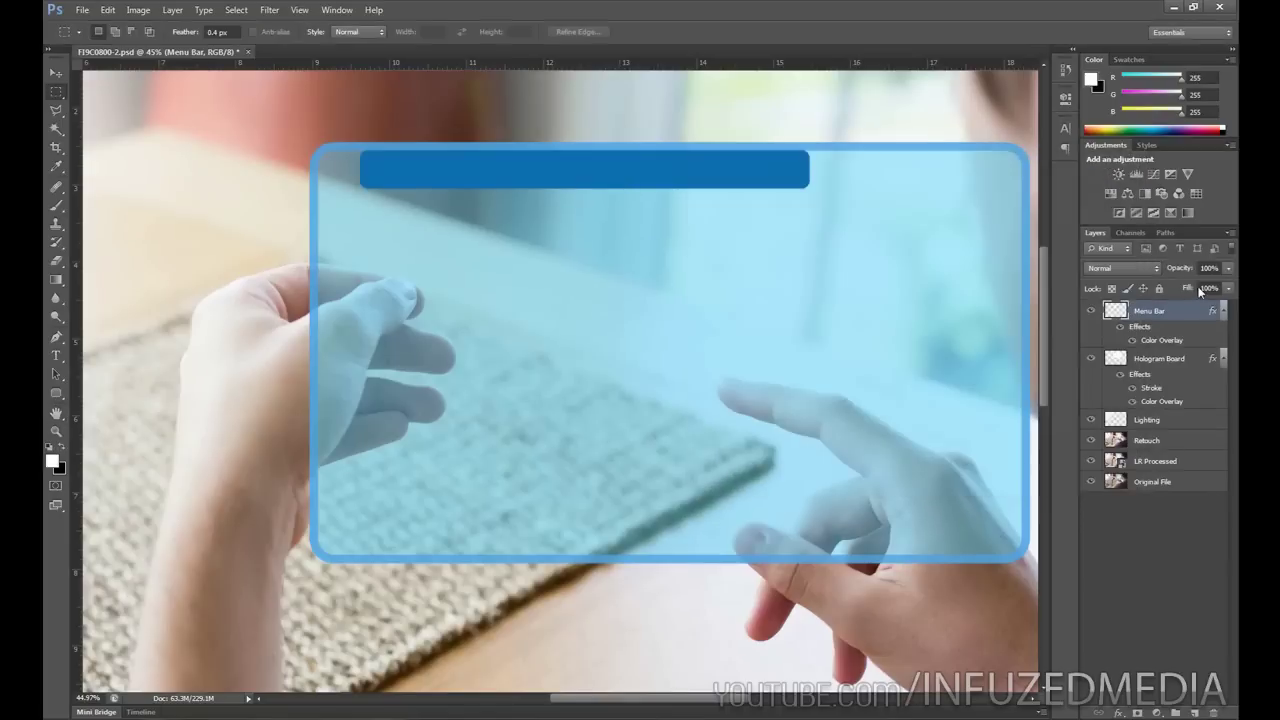
- Lower the Menu Bar layer's opacity to 43%
left_click_drag(1180, 268, 1140, 276)
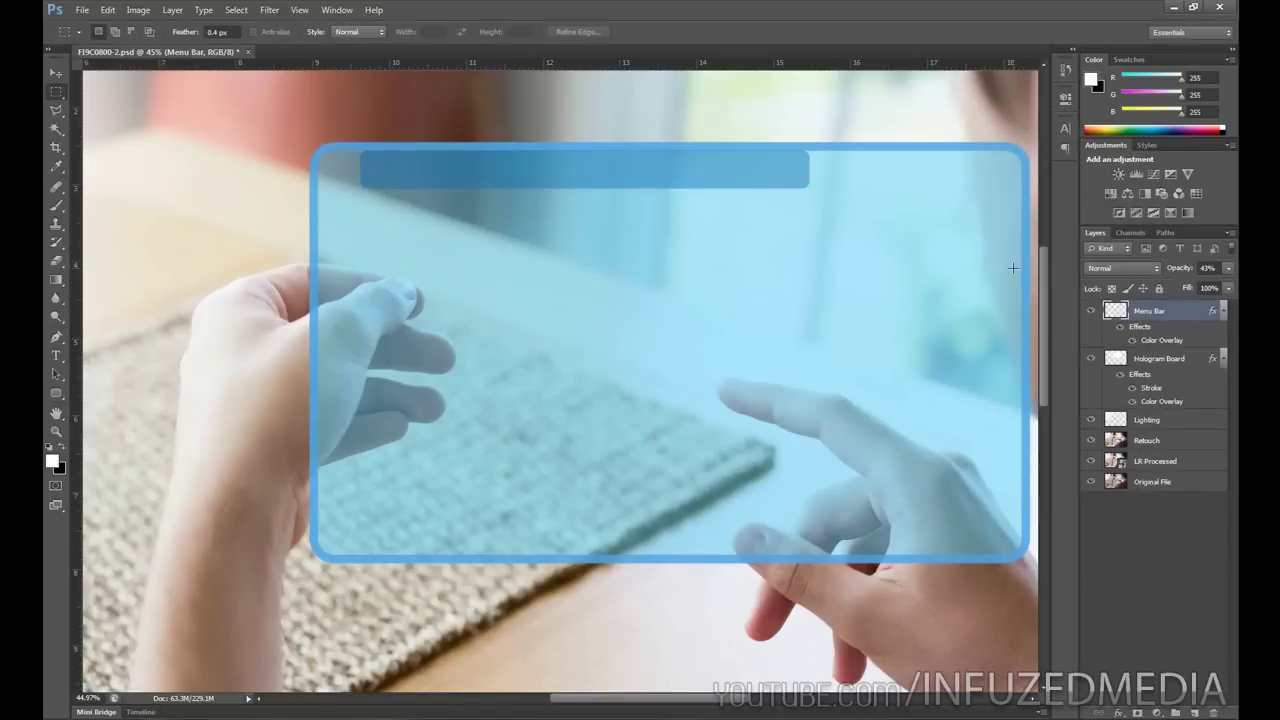
scroll(826, 218, "down", 5)
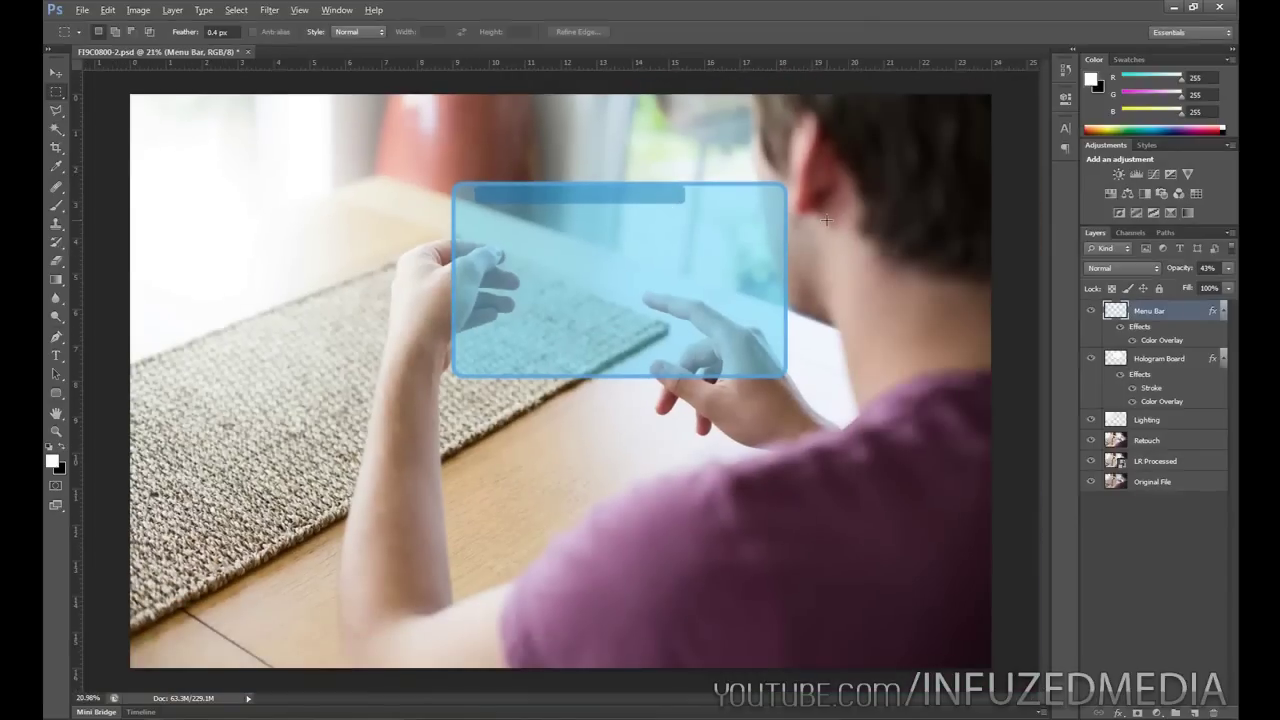
scroll(826, 218, "up", 3)
scroll(372, 148, "up", 2)
- Add a text line reading "home gallery contact" with wide gaps between the words and position it inside the menu bar
key("alt")
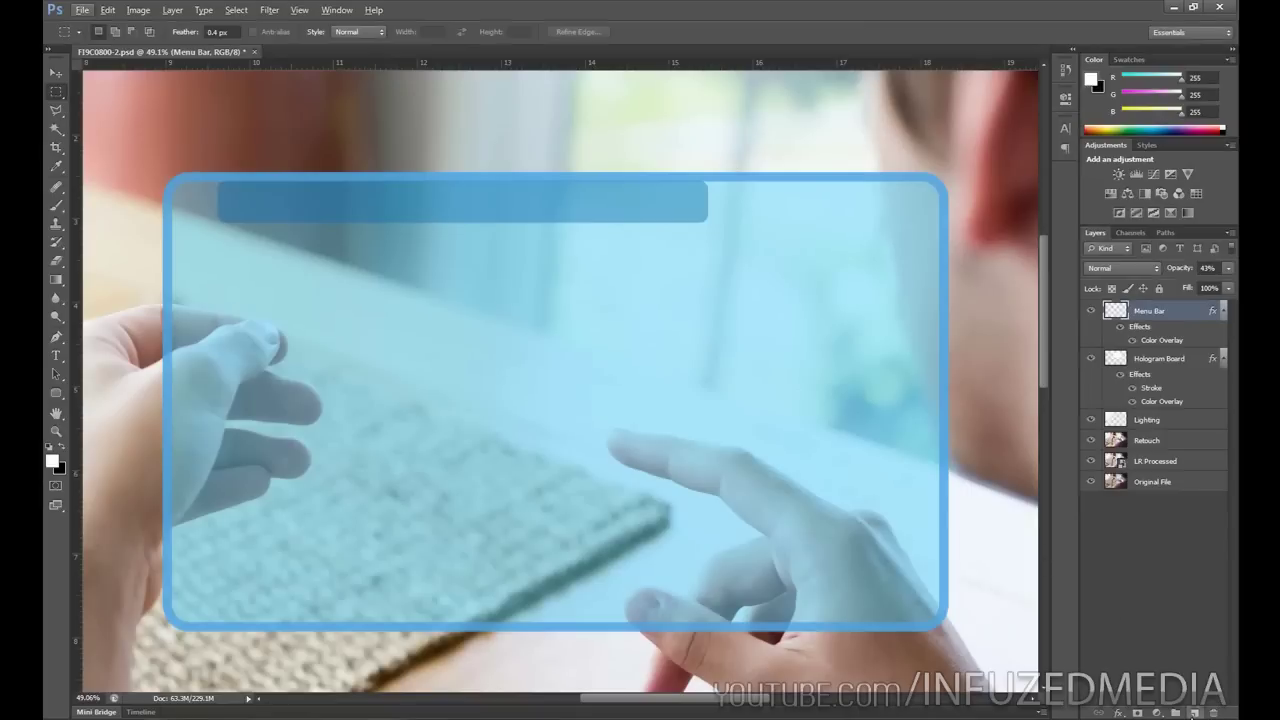
key("alt")
key("t")
left_click_drag(314, 334, 382, 406)
left_click(337, 287)
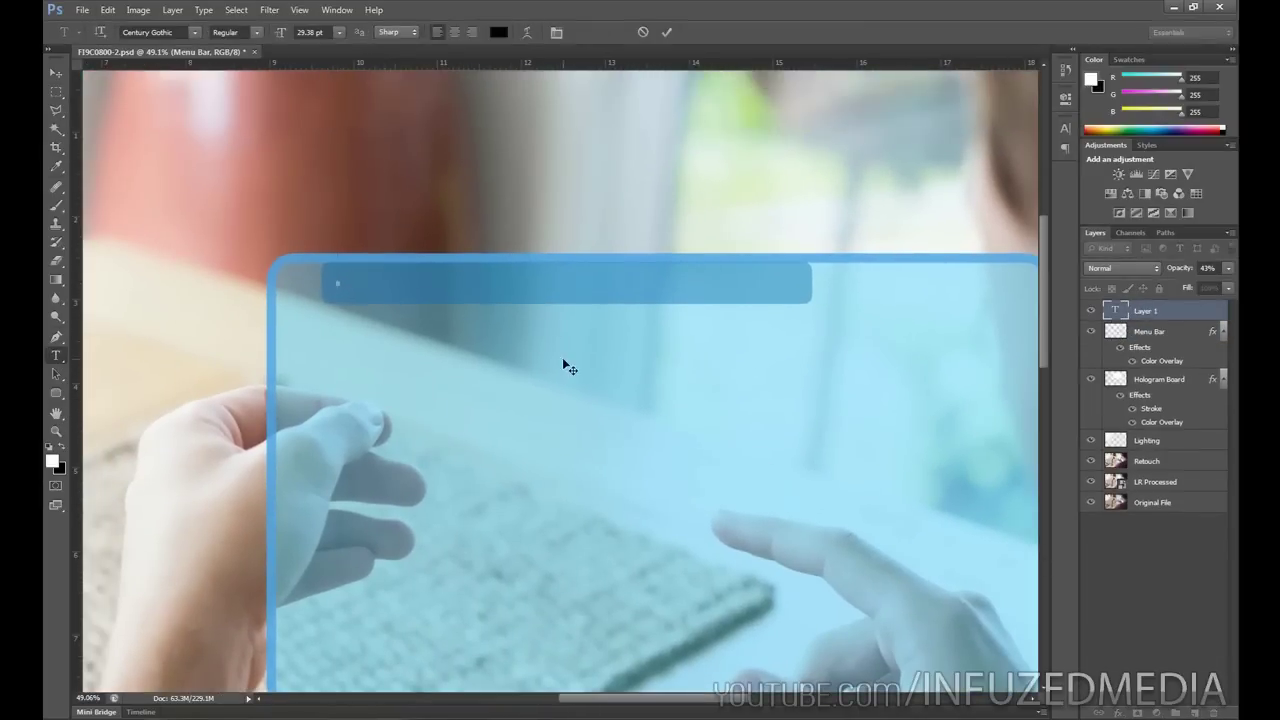
type("home")
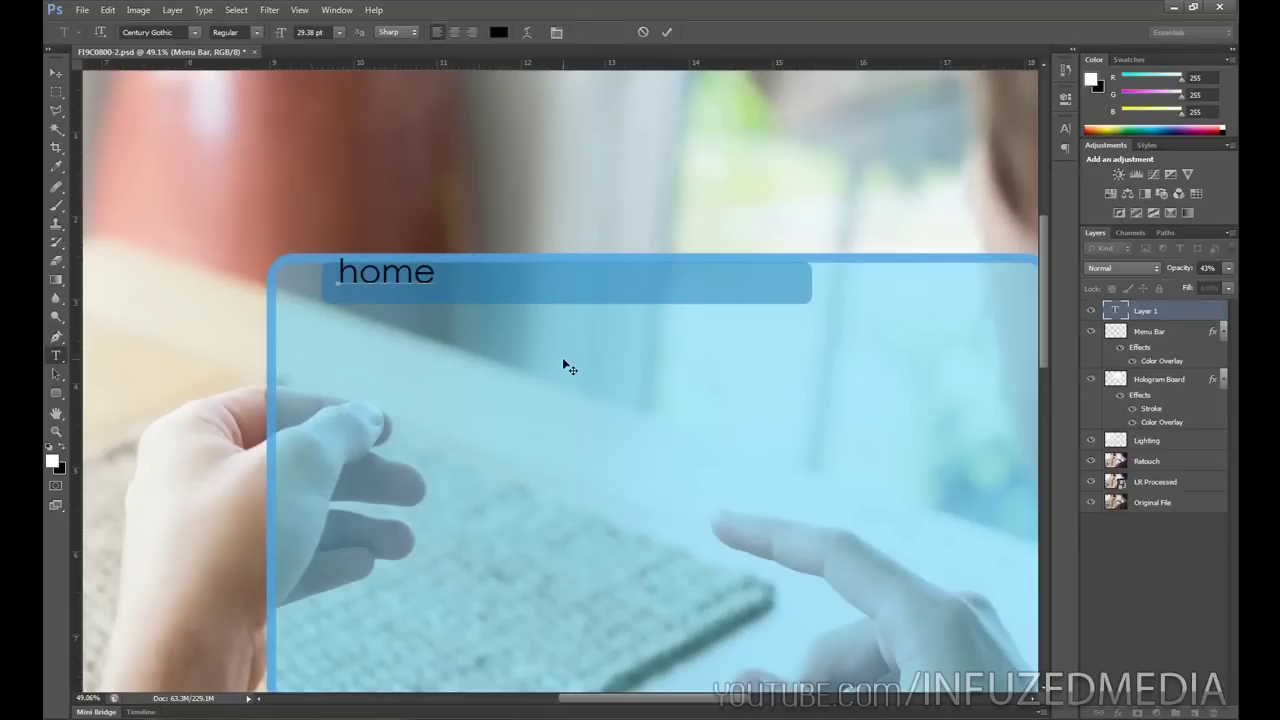
type("     gallery    ")
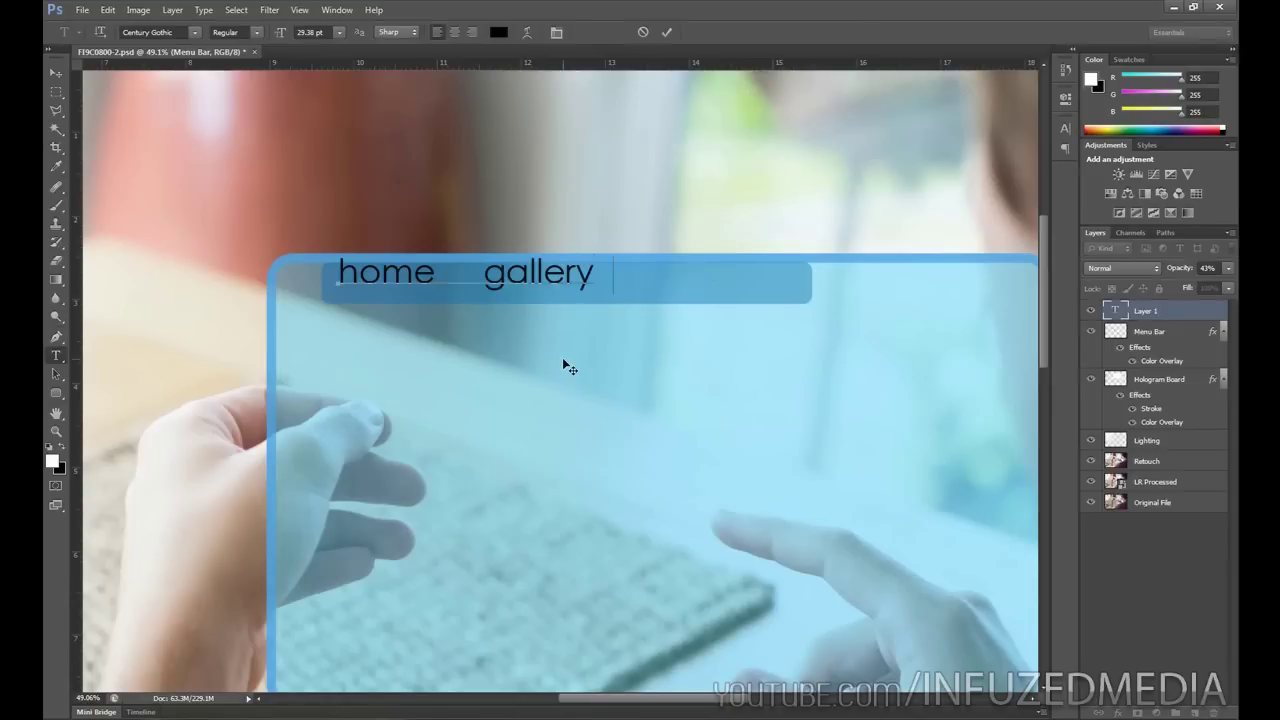
type("contact")
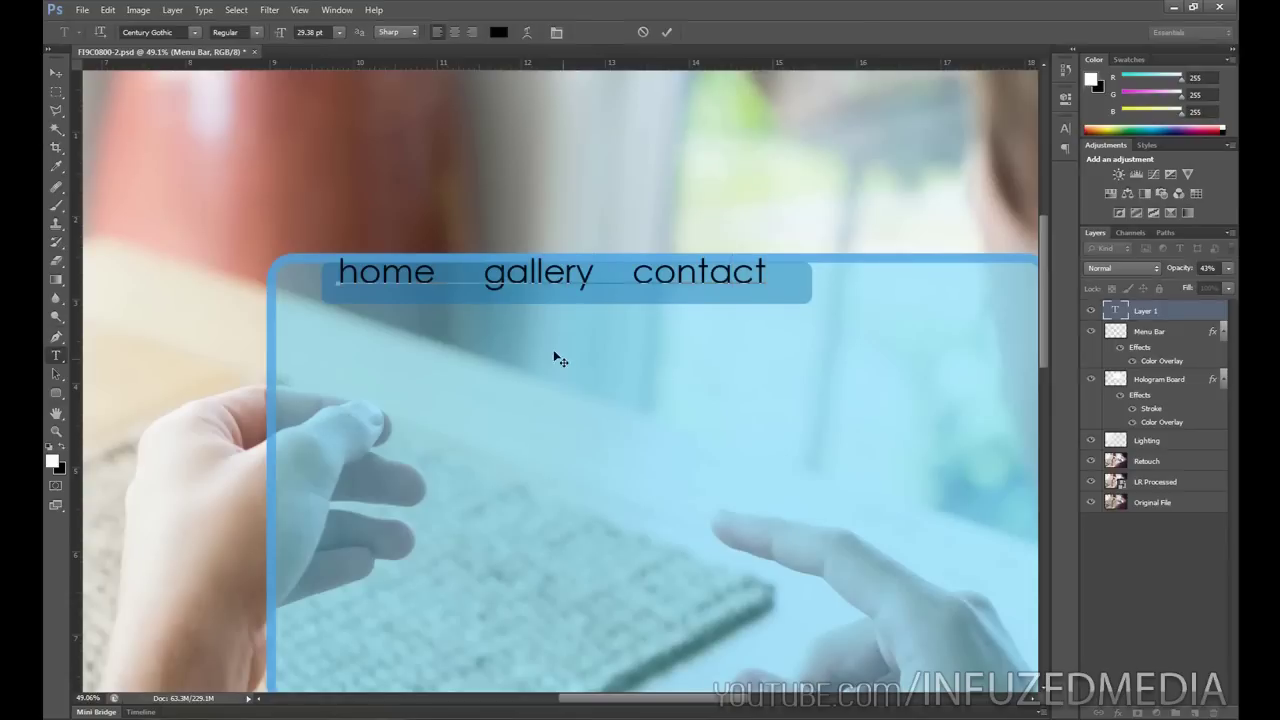
left_click(56, 91)
left_click_drag(497, 271, 489, 279)
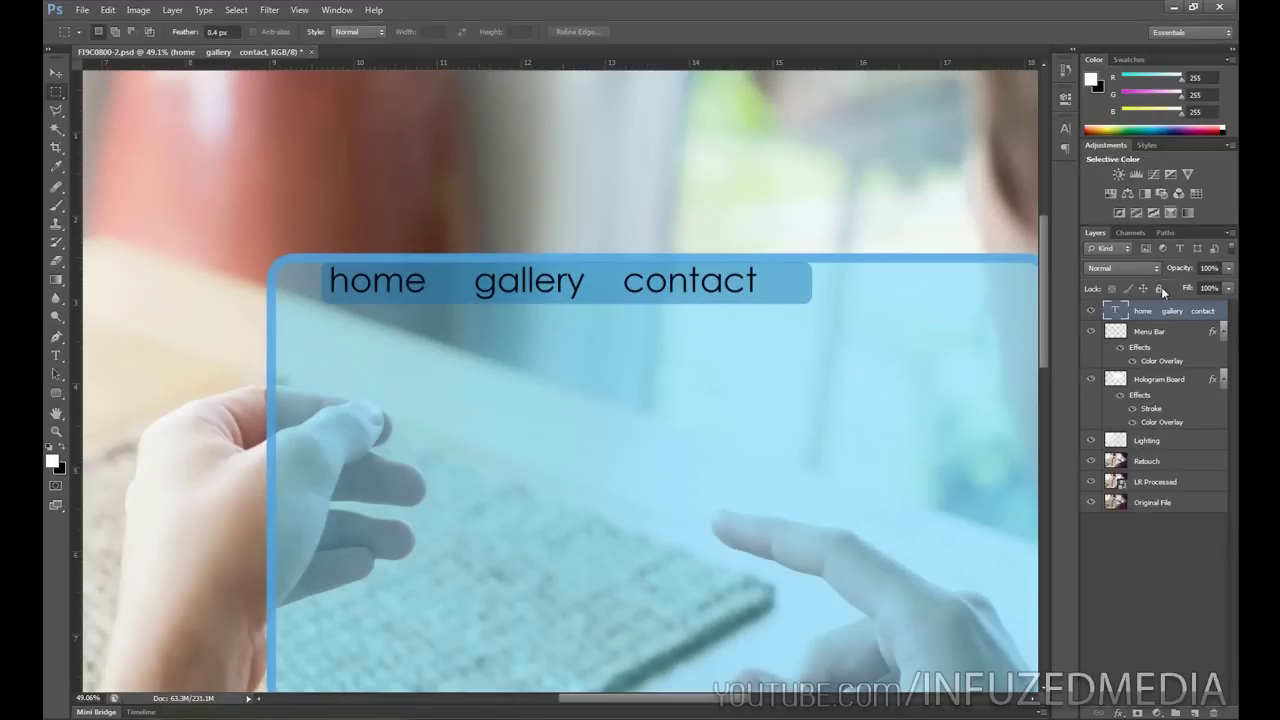
- Change the menu text color to white (ffffff)
left_click(1066, 130)
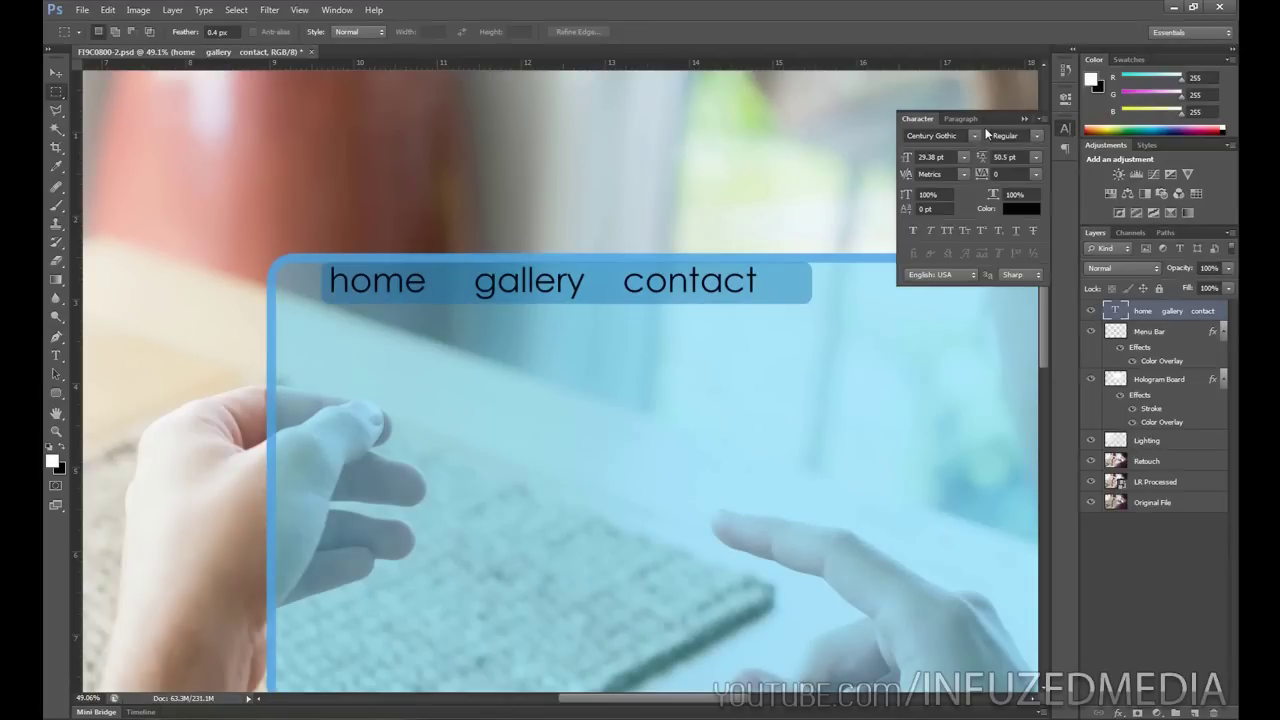
left_click(1015, 211)
left_click(614, 326)
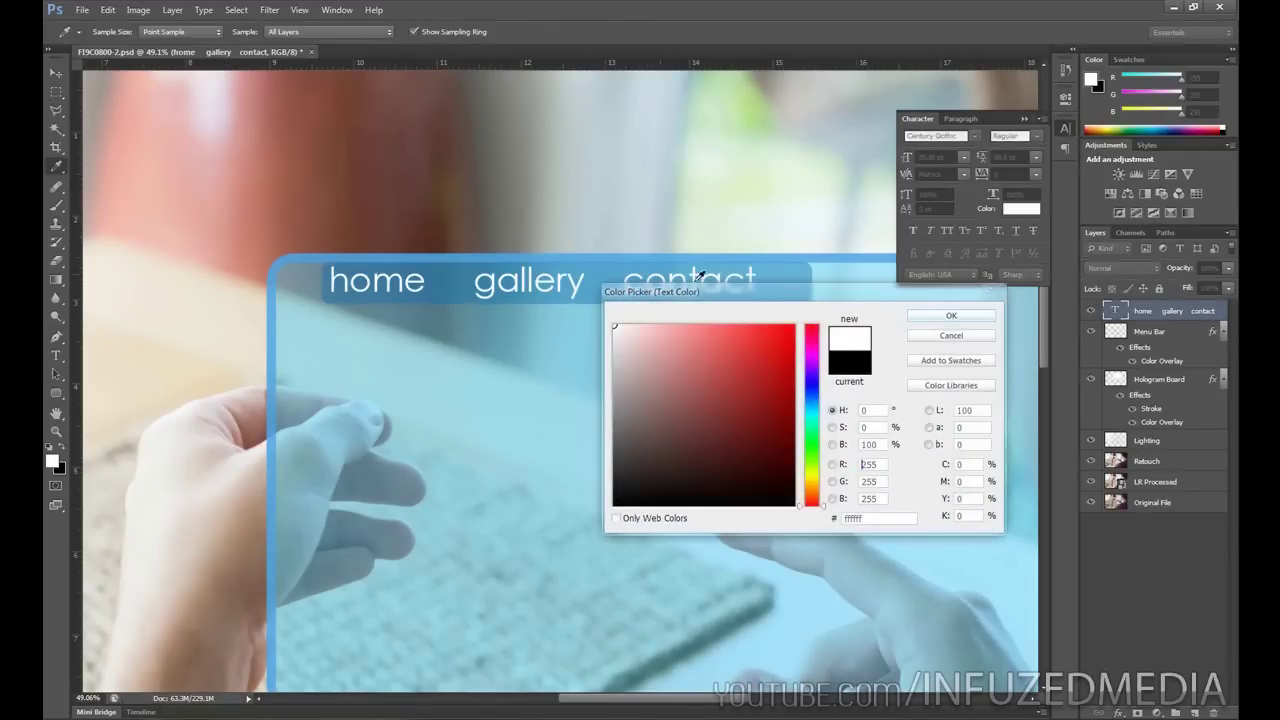
left_click(965, 315)
- Set the menu text layer's blend mode to Overlay and its opacity to 77%
left_click(1116, 269)
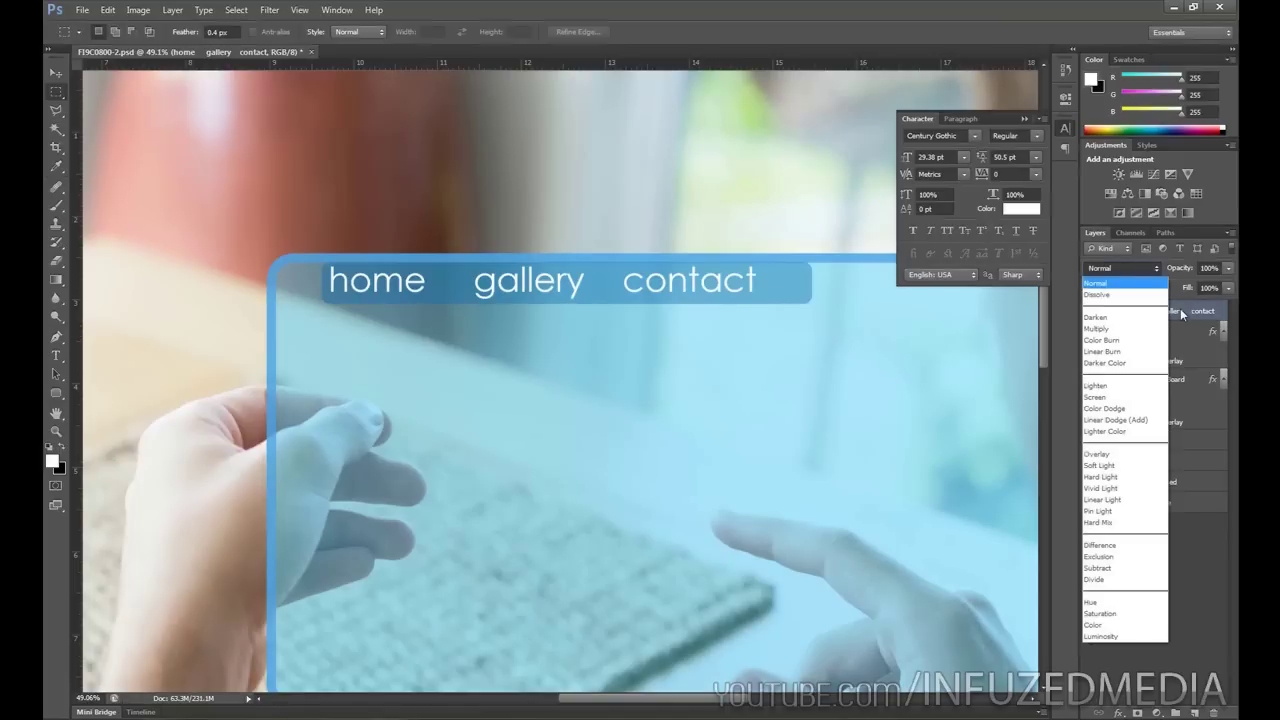
left_click(1112, 455)
left_click_drag(1183, 270, 1165, 272)
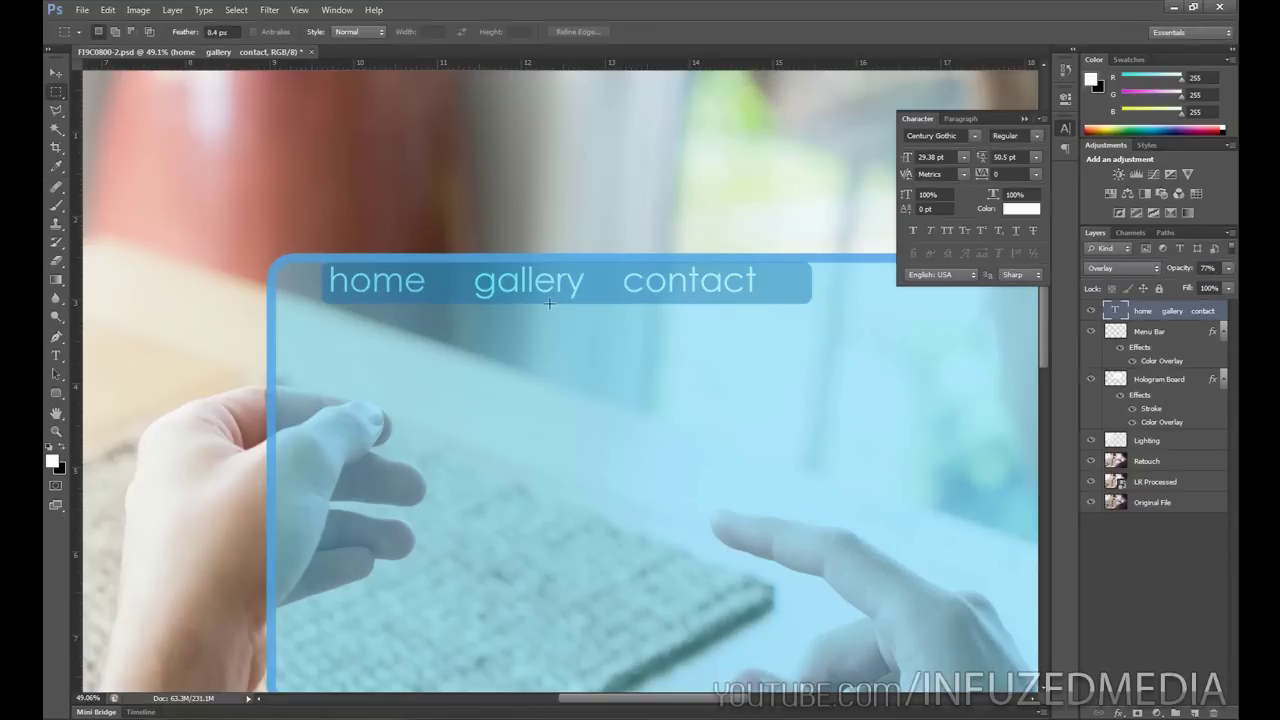
scroll(549, 303, "down", 2)
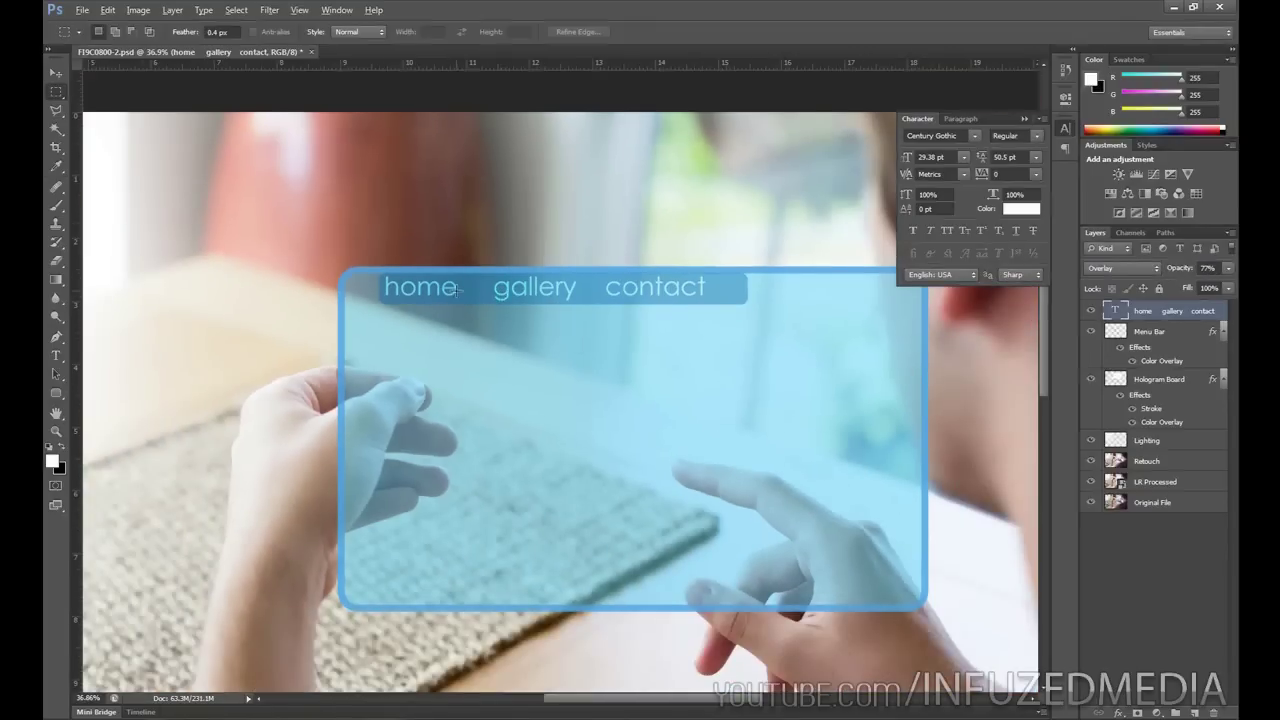
scroll(455, 289, "up", 2)
scroll(512, 295, "up", 3)
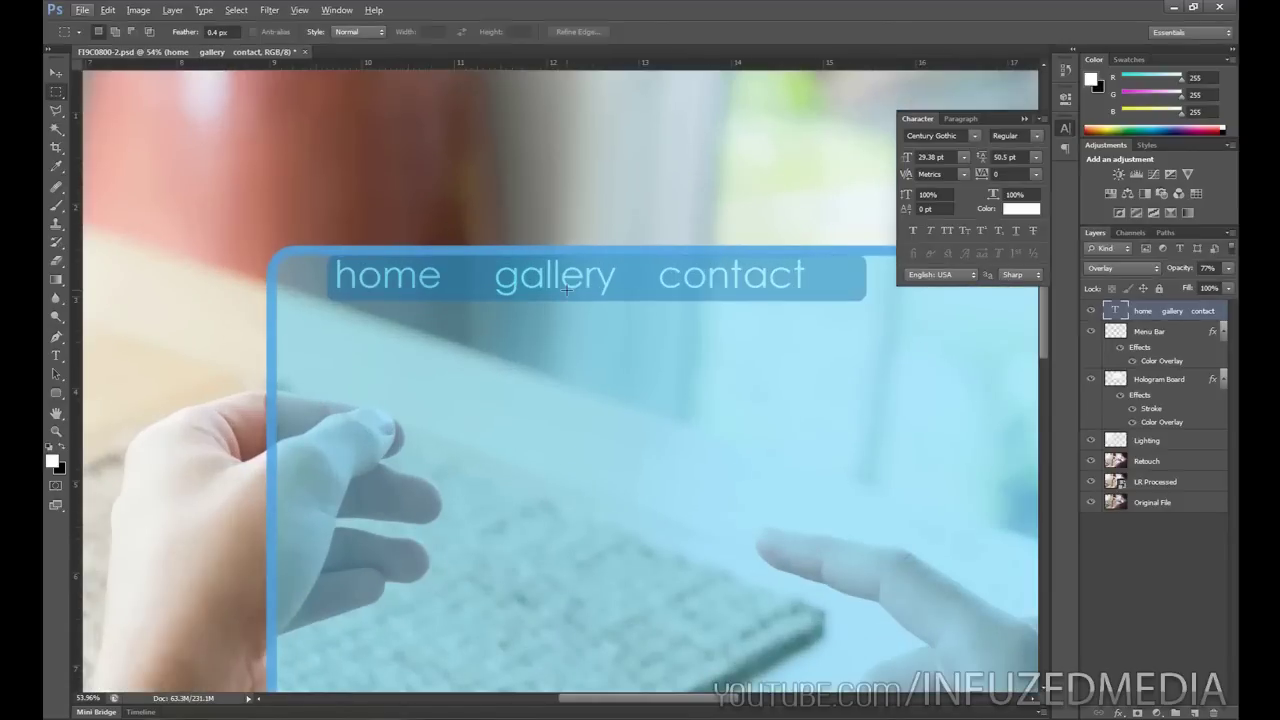
- Scale the menu text down to about 22.4 pt and place it at the start of the menu bar with even margins
key("ctrl+t")
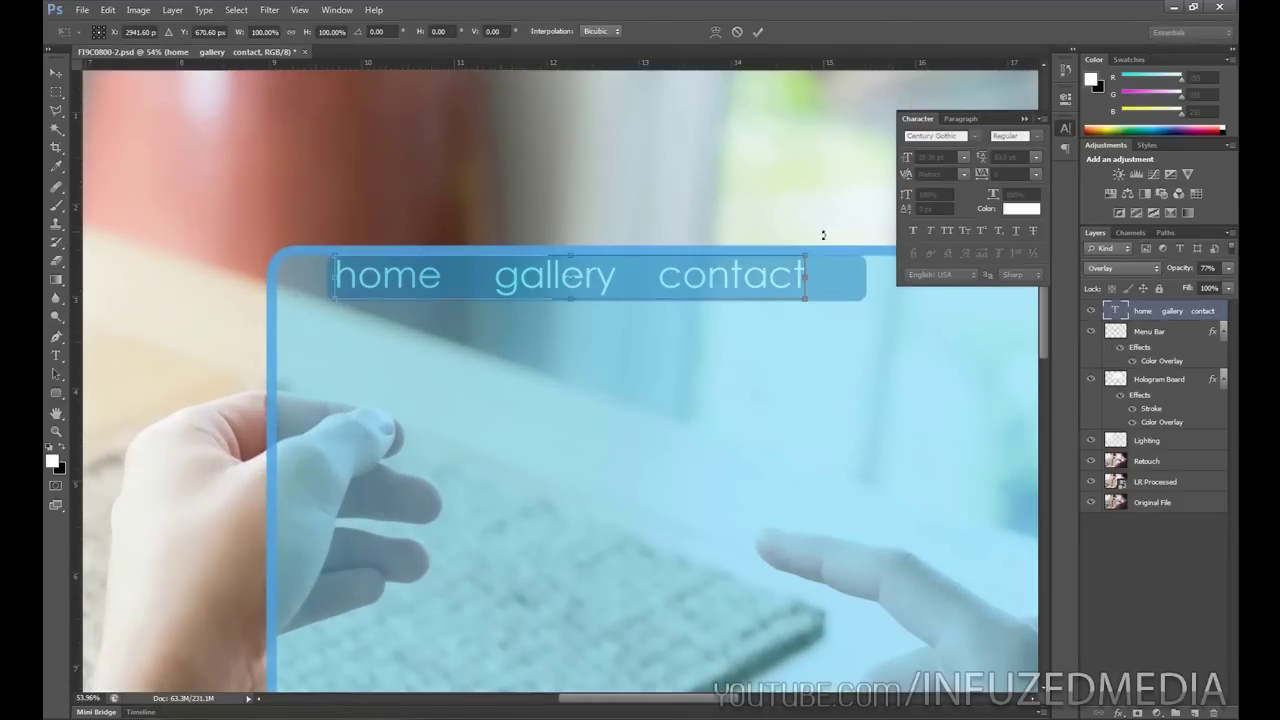
left_click_drag(806, 256, 643, 283)
key("Return")
scroll(643, 280, "down", 2)
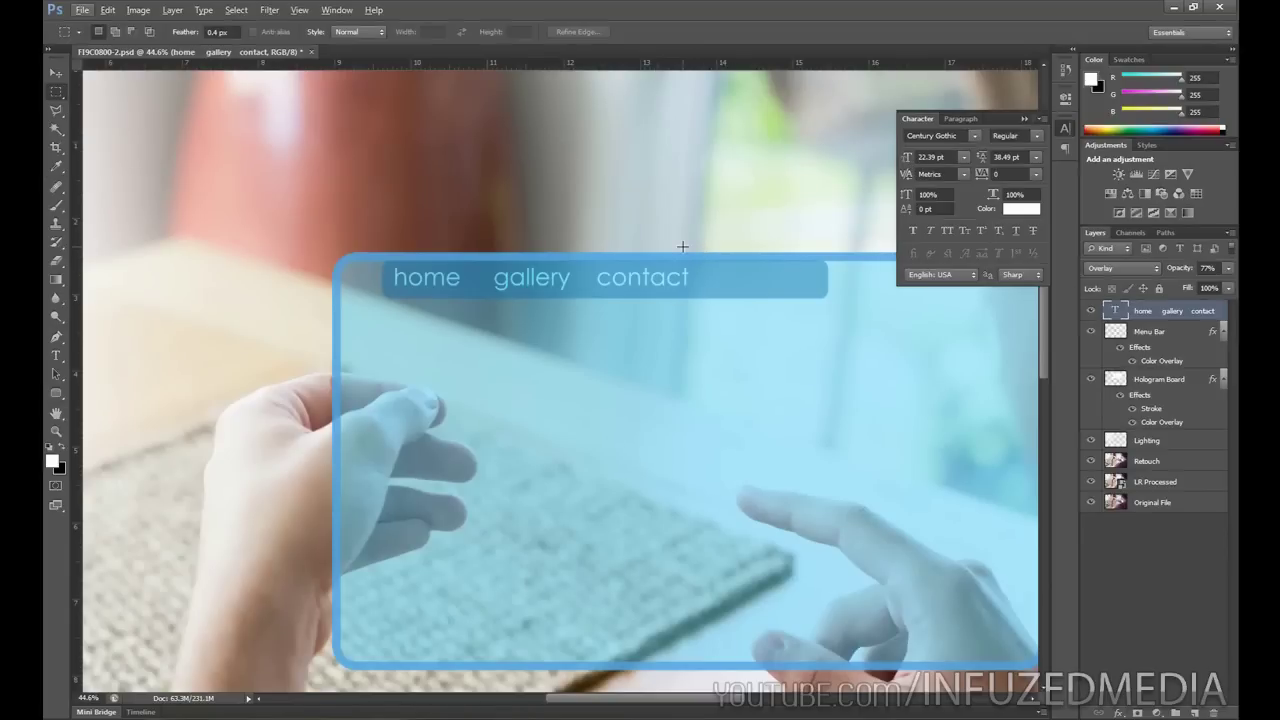
scroll(650, 305, "down", 4)
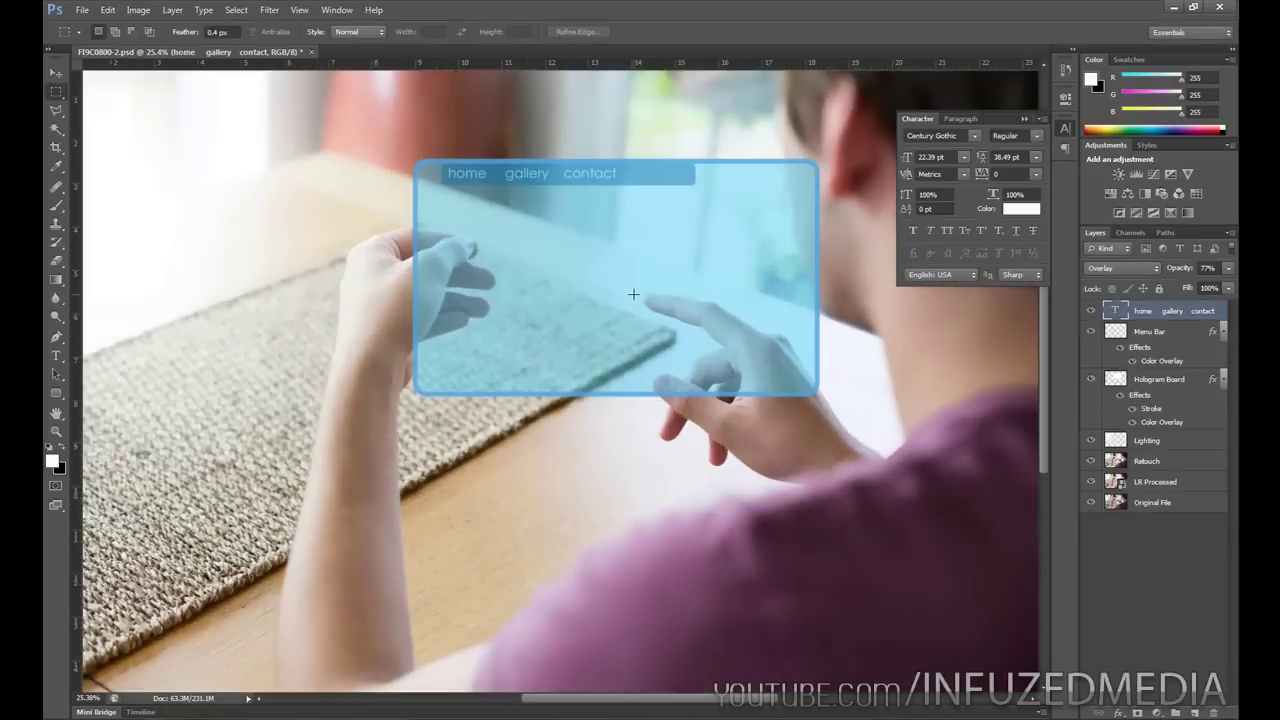
- Cut a thin vertical divider out of the Menu Bar layer between "home" and "gallery", slightly taller than the text
scroll(638, 262, "up", 2)
scroll(654, 233, "up", 2)
left_click_drag(494, 189, 531, 243)
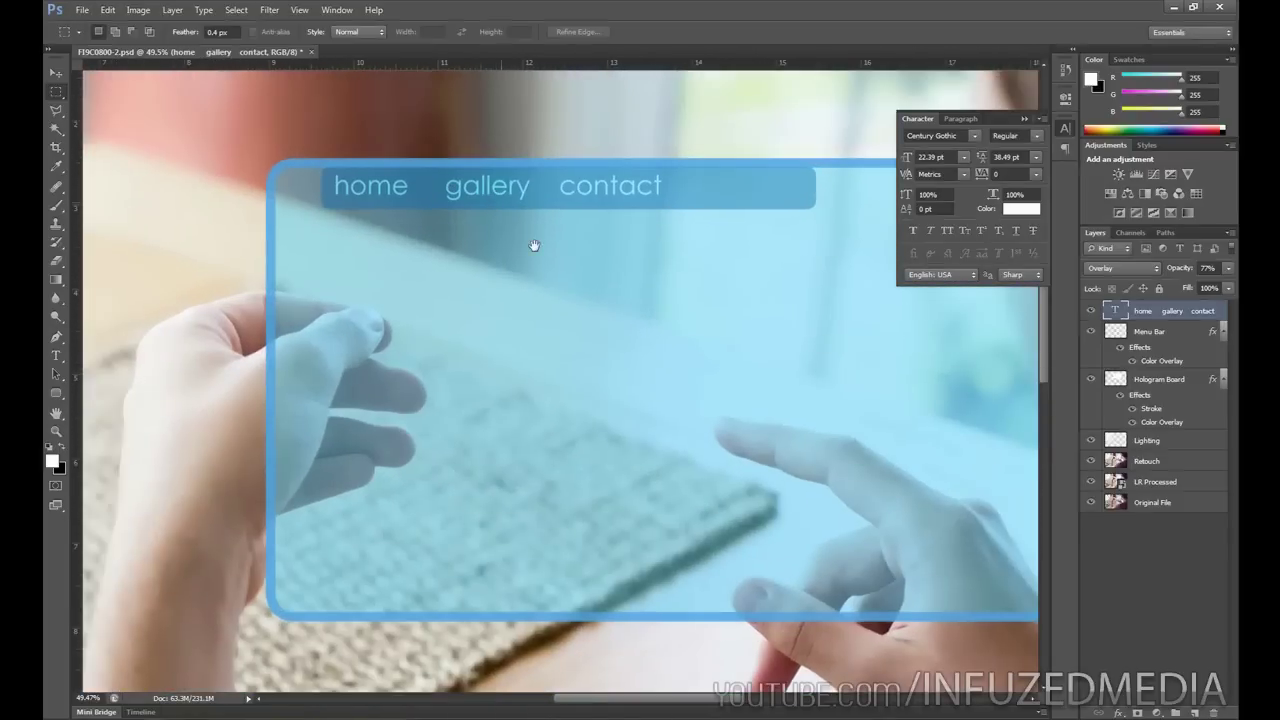
scroll(533, 247, "up", 2)
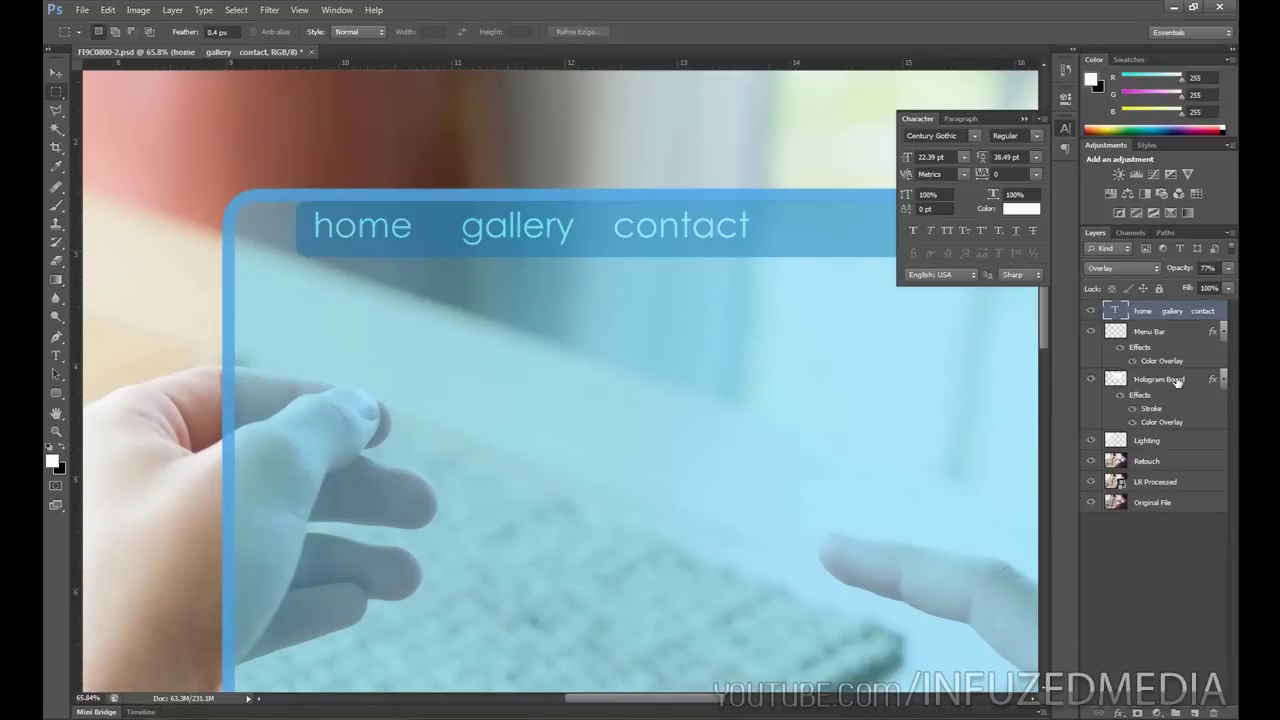
left_click(1150, 331)
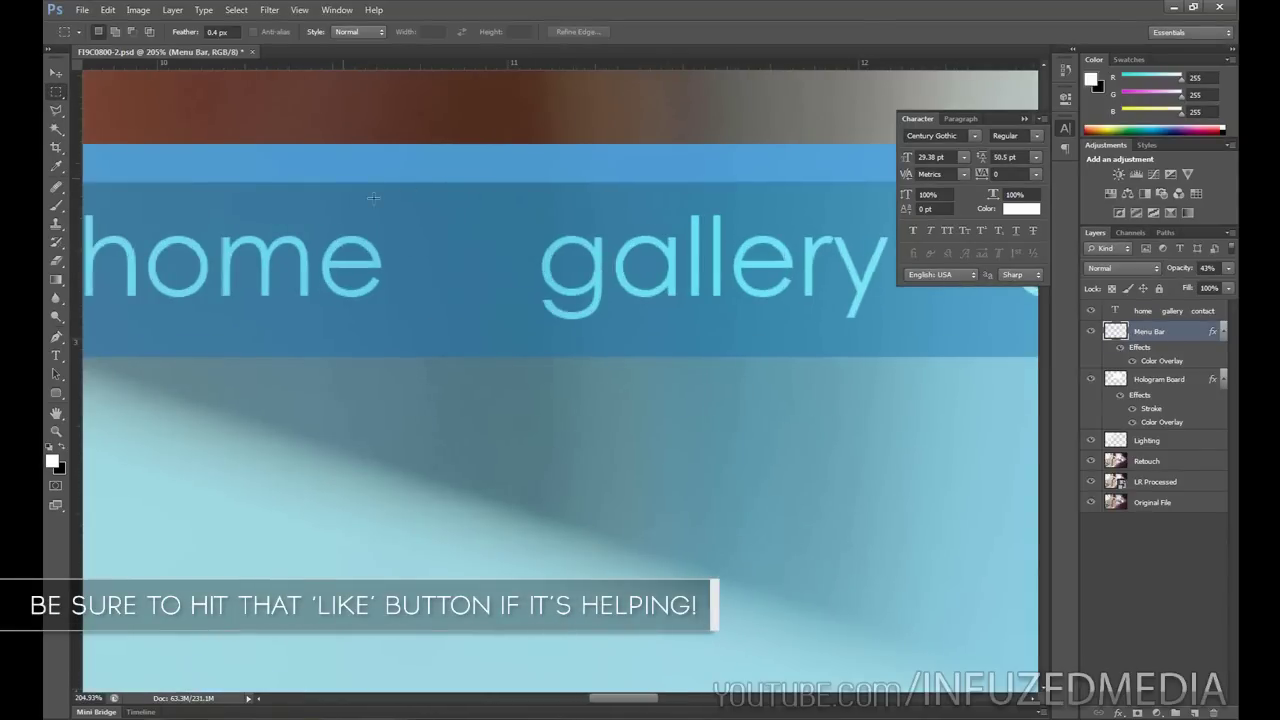
left_click_drag(442, 212, 449, 300)
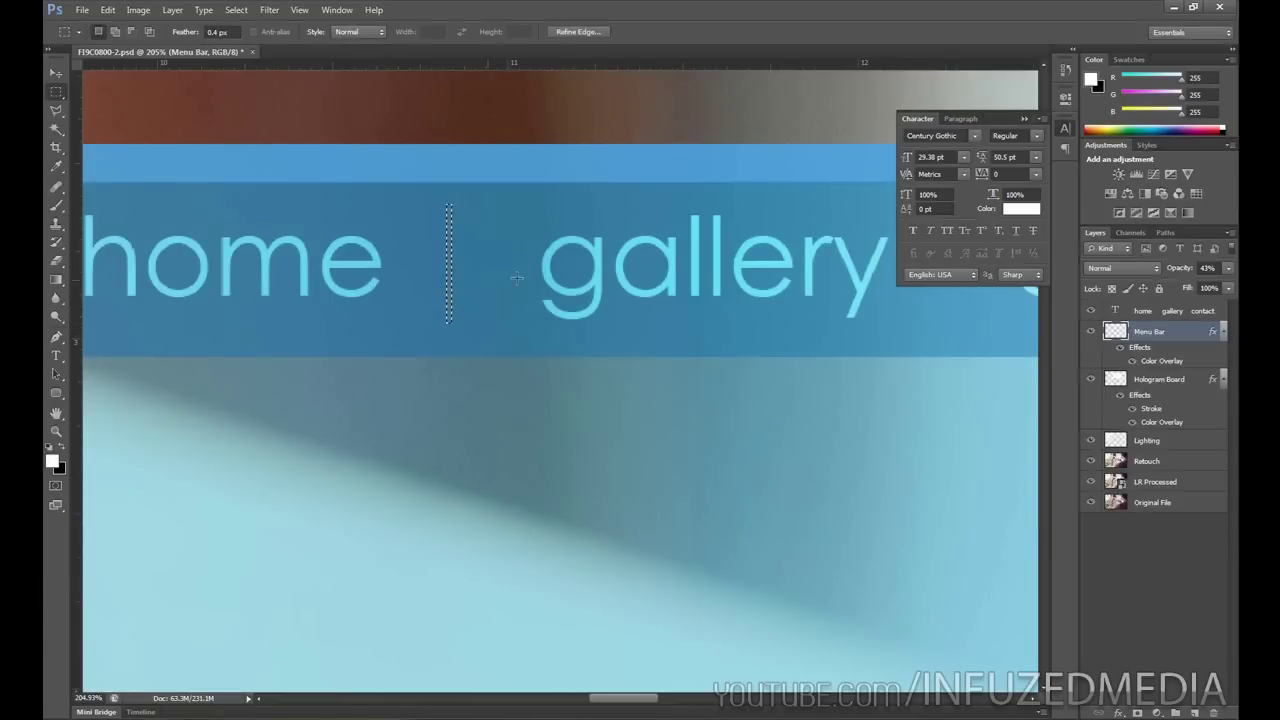
left_click_drag(681, 276, 436, 270)
scroll(436, 270, "down", 2)
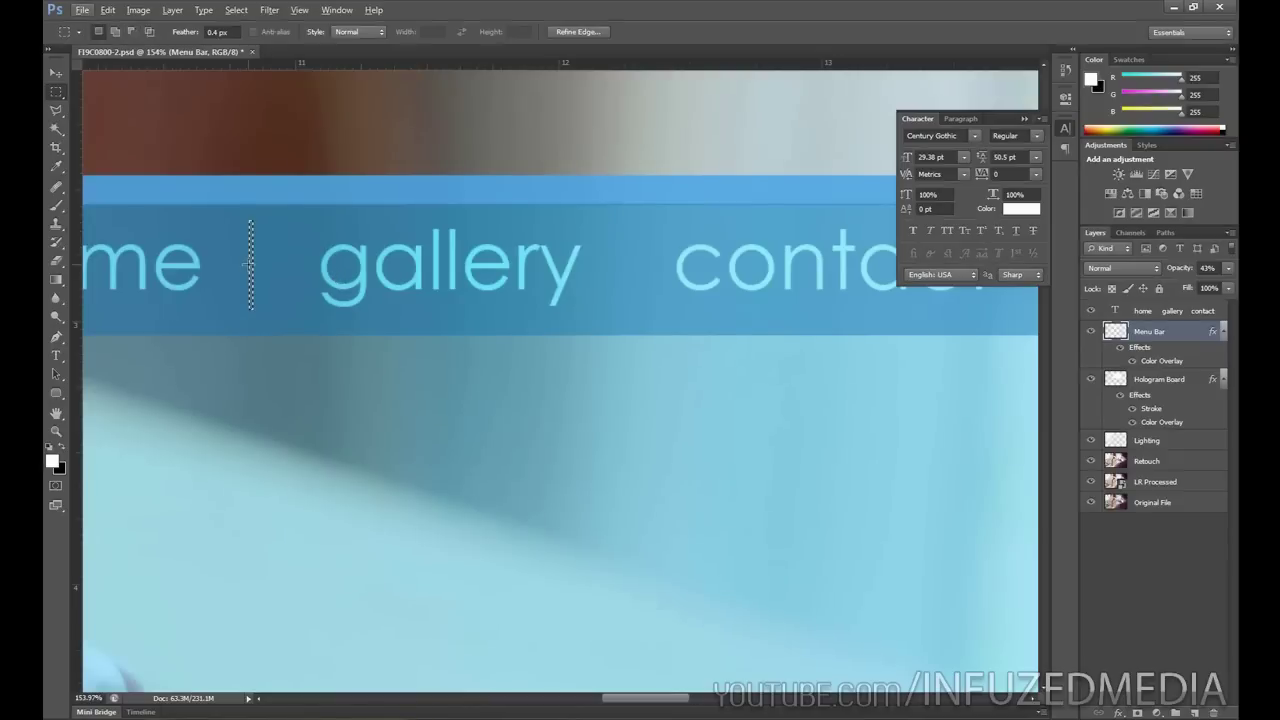
- Reuse the same narrow selection to cut a matching divider between "gallery" and "contact" in the Menu Bar layer, and deselect
left_click_drag(254, 266, 634, 277)
key("ctrl+d")
scroll(630, 304, "down", 5)
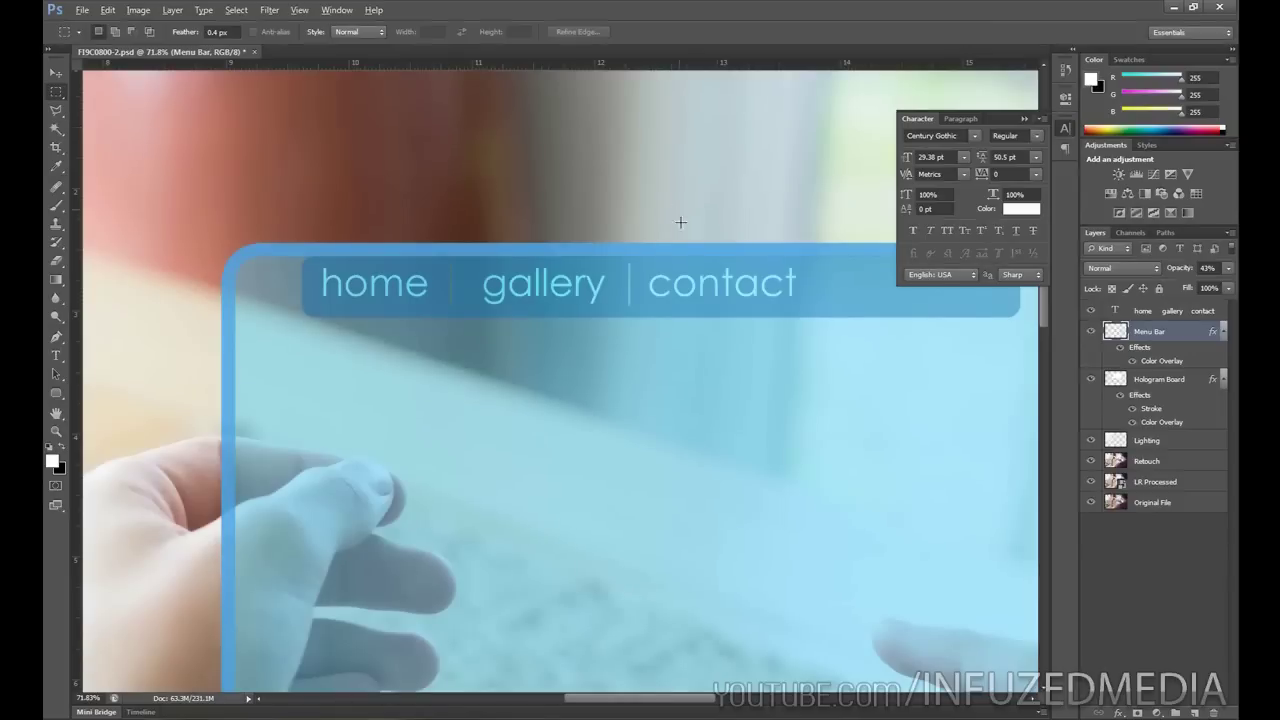
scroll(685, 275, "down", 1)
key("ctrl+shift+d")
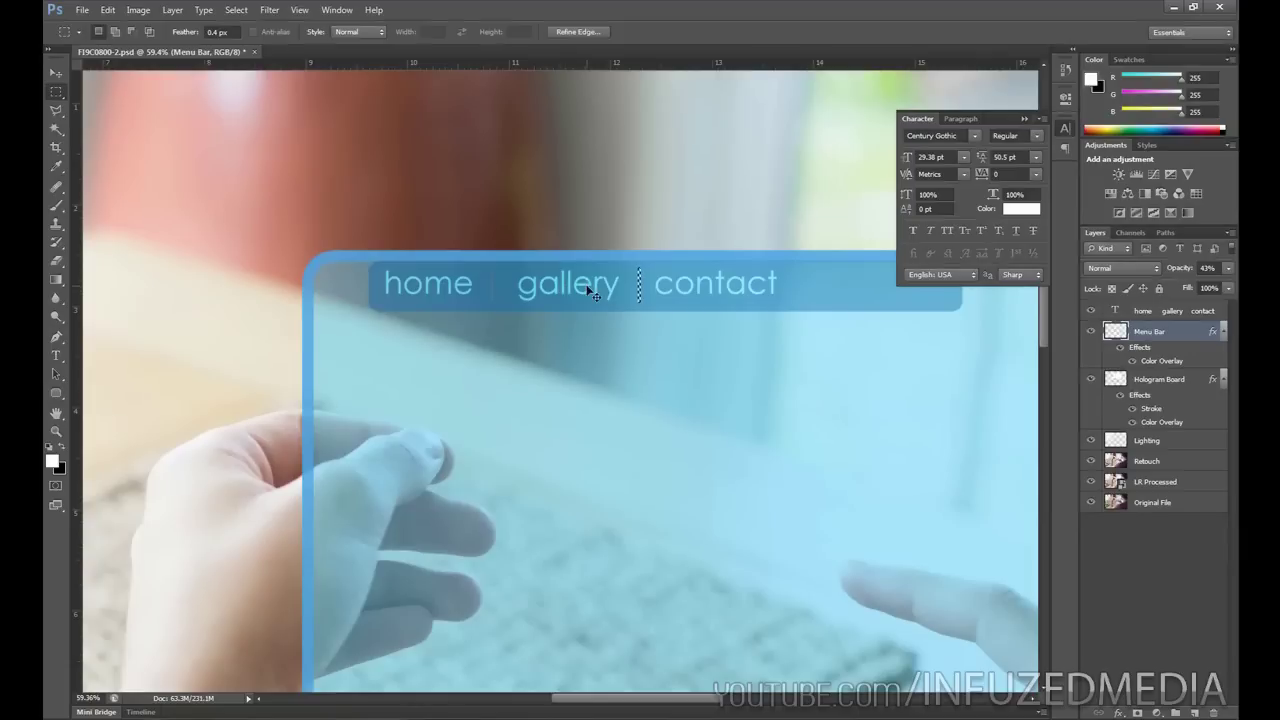
key("ctrl+d")
scroll(853, 233, "down", 4)
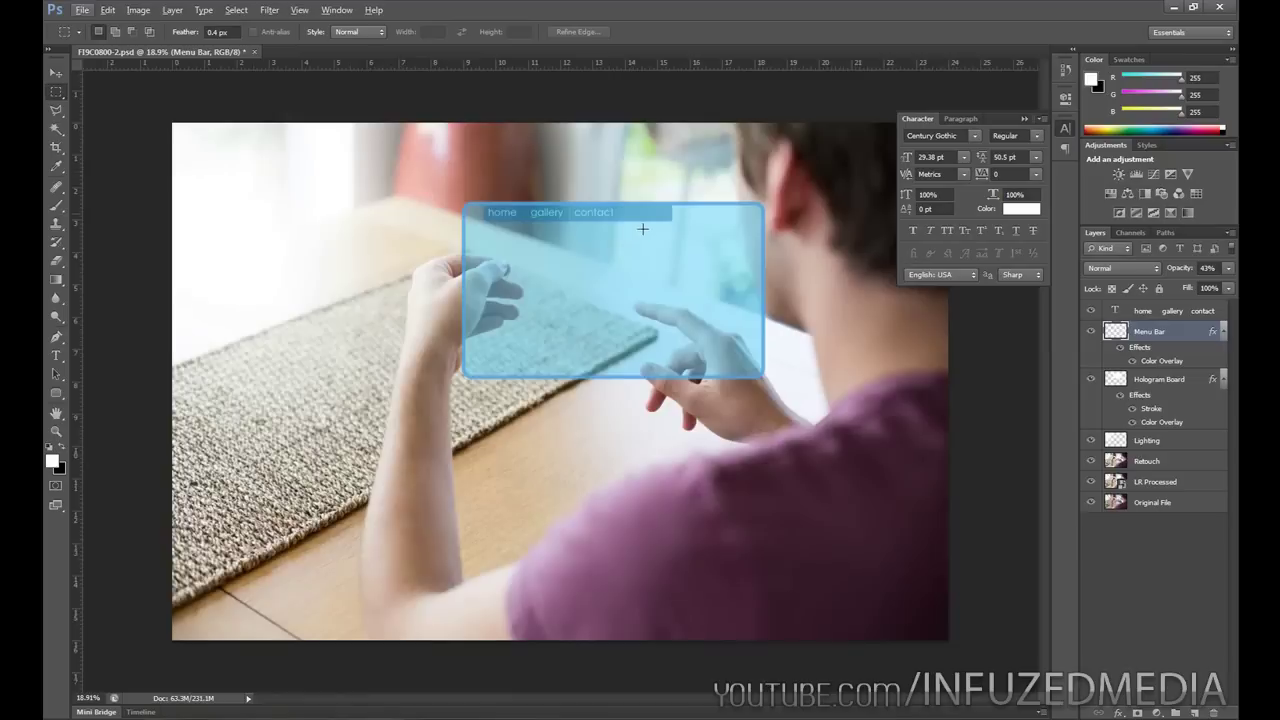
scroll(634, 233, "up", 2)
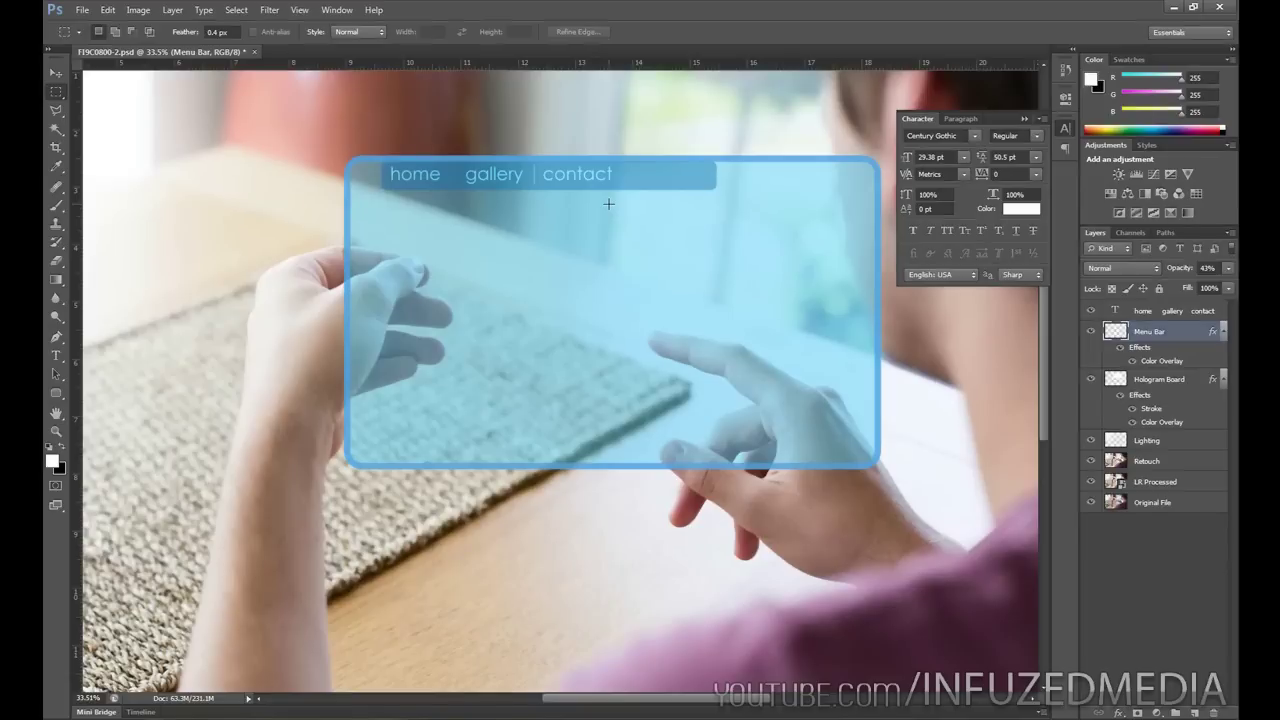
key("alt")
scroll(618, 205, "down", 3)
scroll(618, 205, "up", 1)
scroll(618, 205, "down", 2)
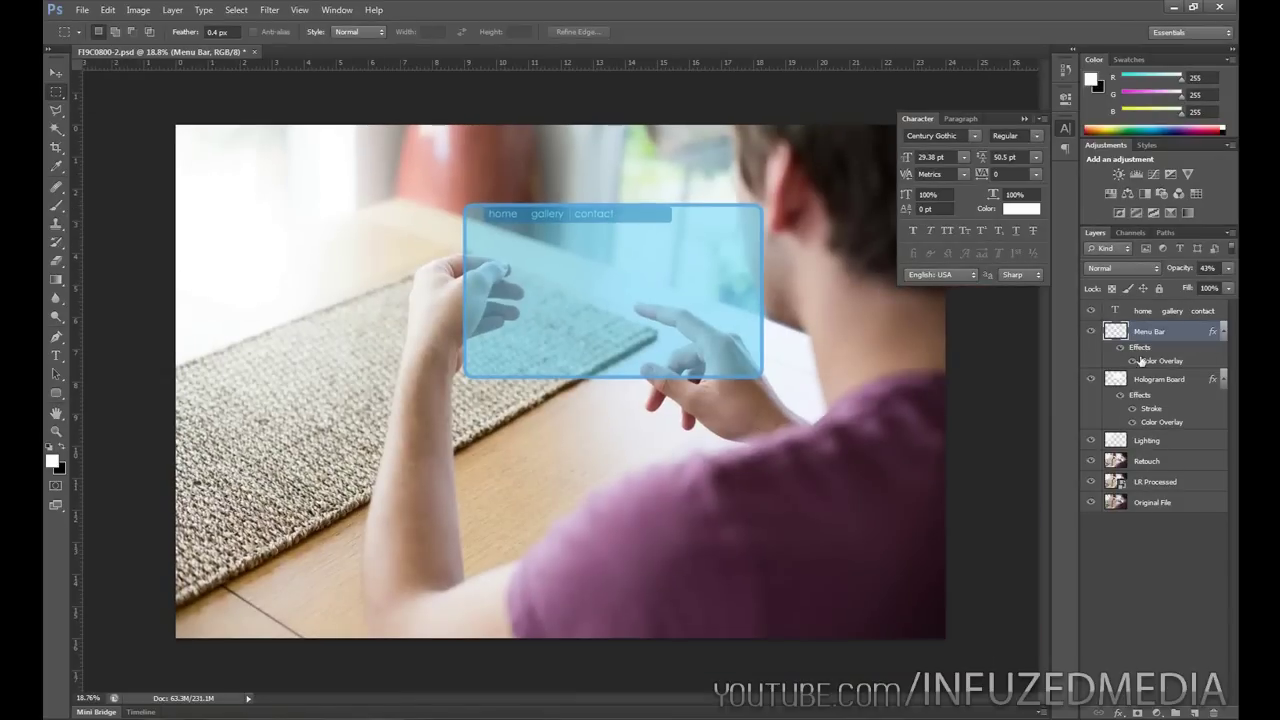
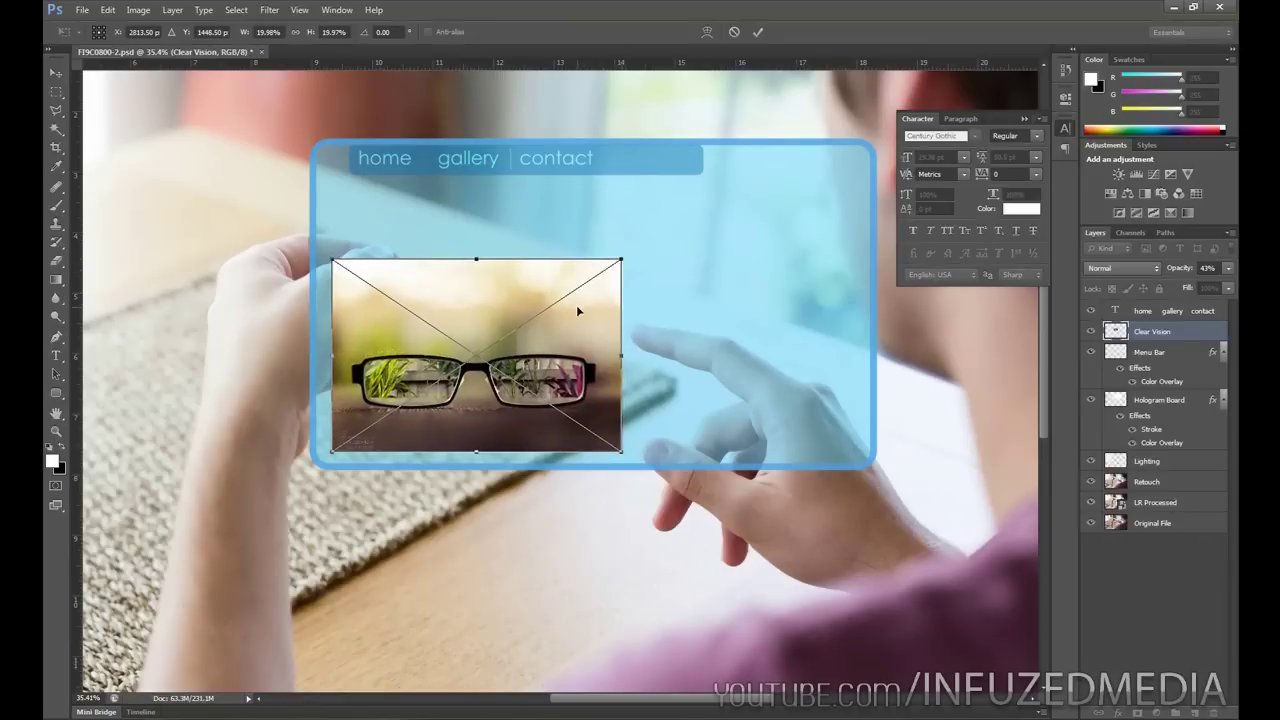
- Place the Clear Vision glasses photo on the hologram board at about 20% scale and 66% opacity, and rasterize its layer
key("Return")
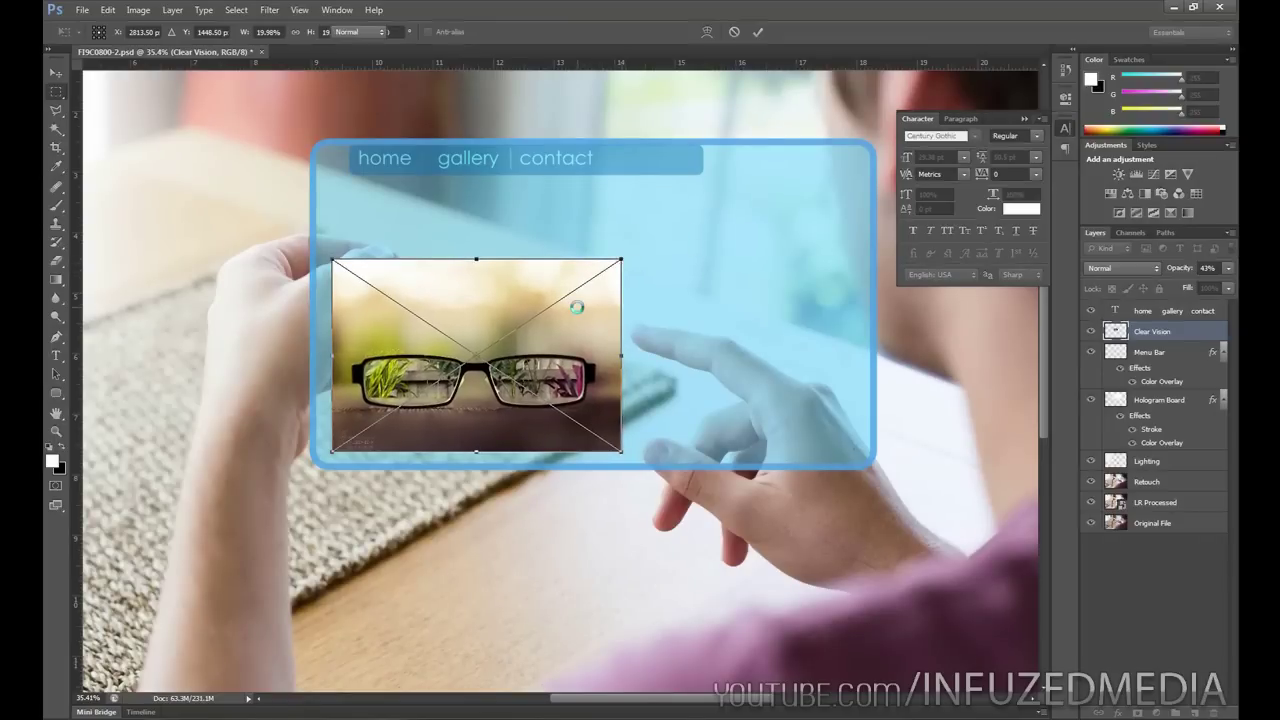
left_click_drag(1185, 273, 1161, 271)
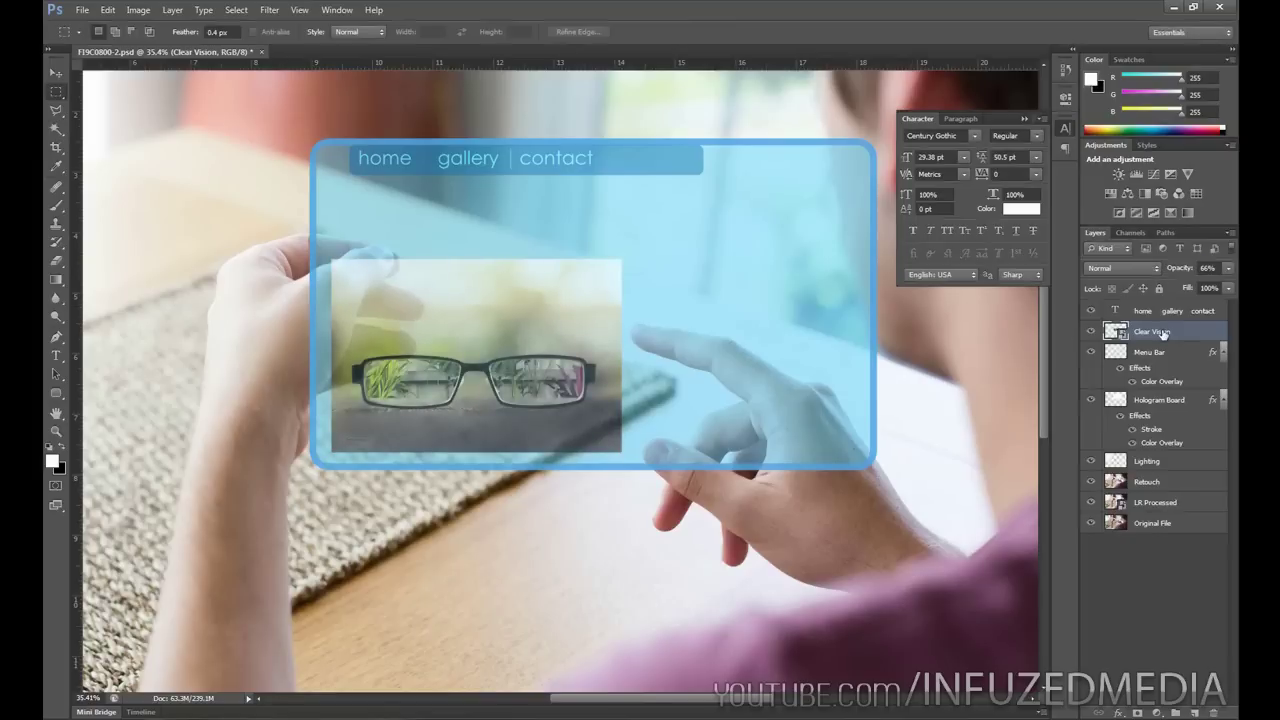
right_click(1160, 332)
left_click(1076, 363)
- Add a 16 px outside stroke to the Clear Vision photo layer
right_click(1150, 335)
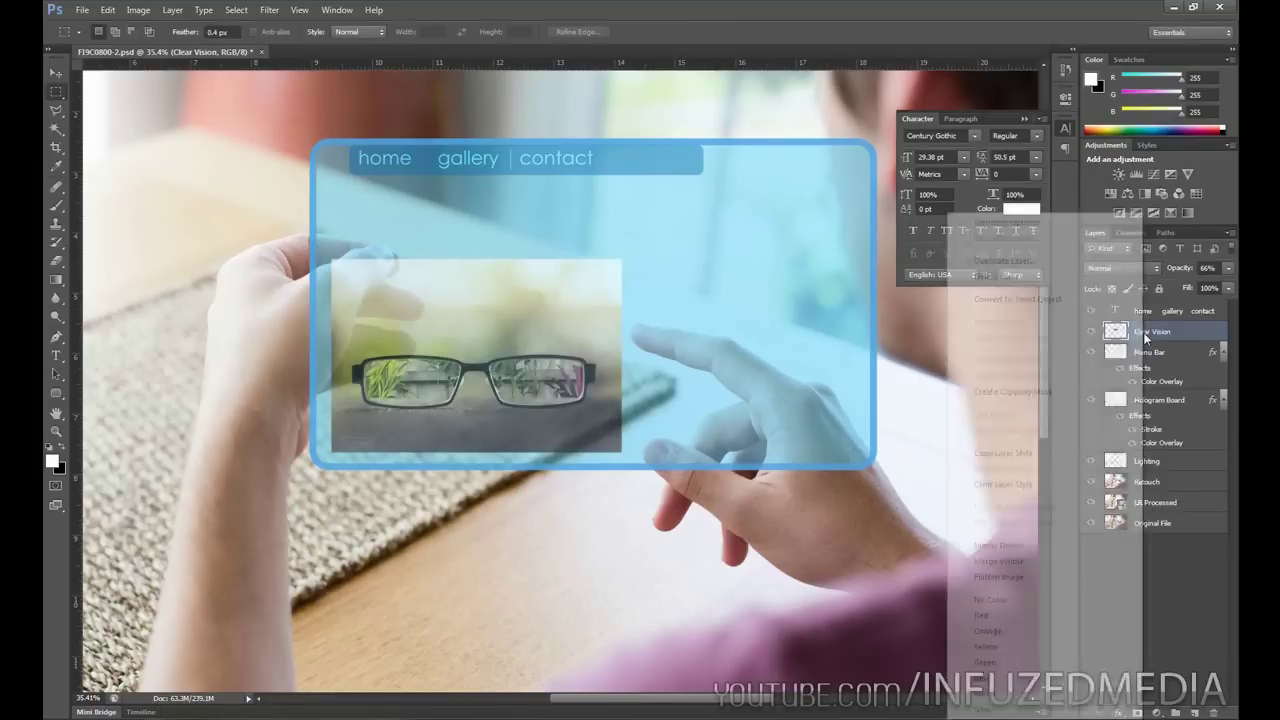
left_click(1030, 222)
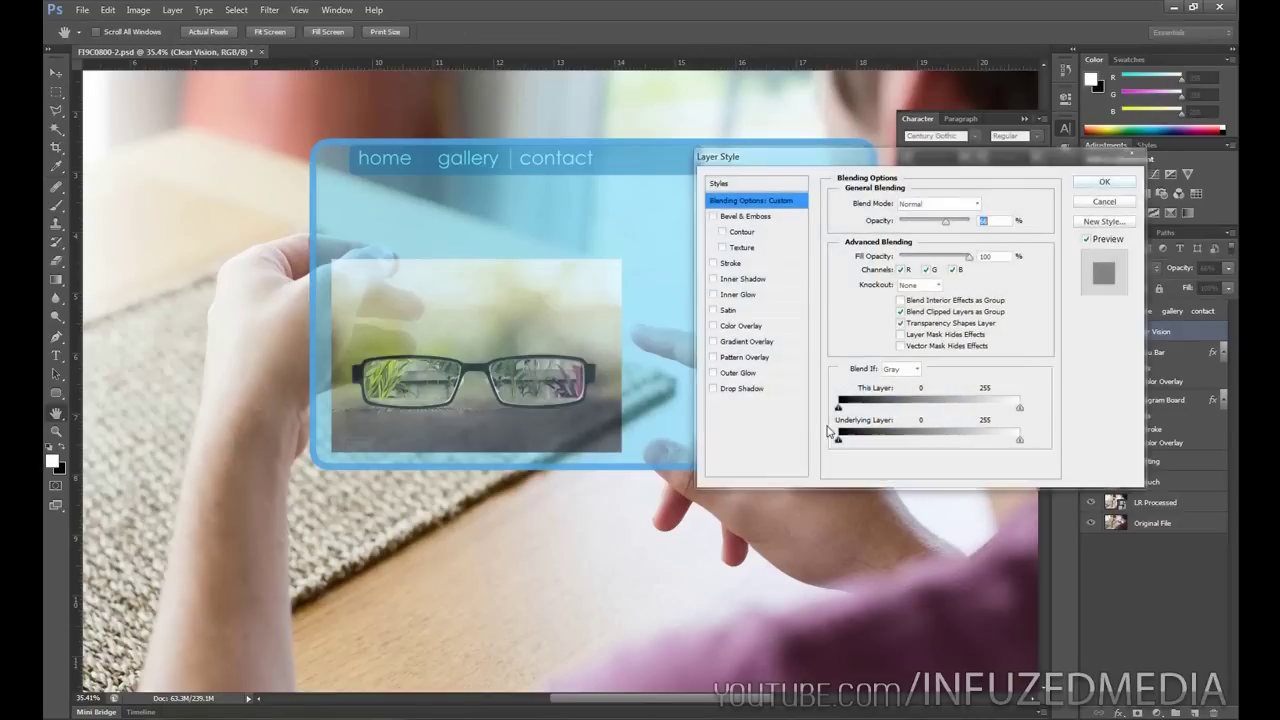
left_click(733, 264)
left_click_drag(890, 203, 897, 203)
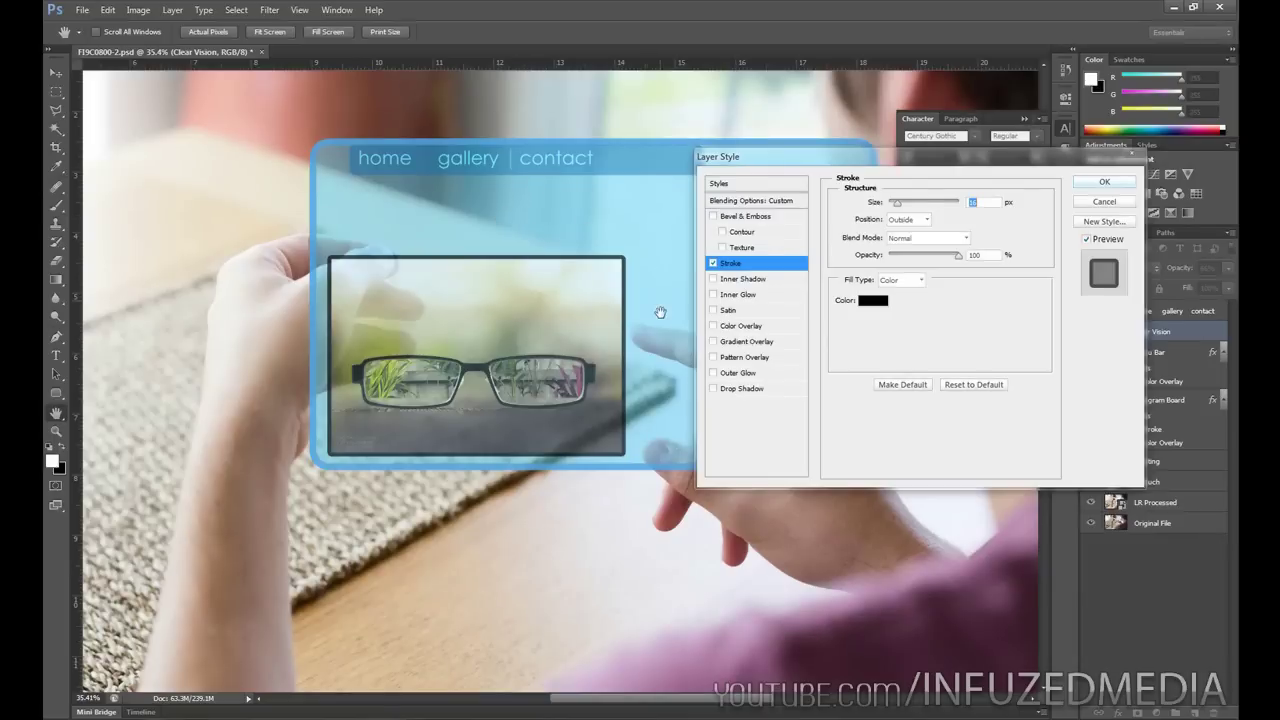
- Set the photo's stroke color to dark gray (2f2f2f) and apply the layer style
left_click(873, 301)
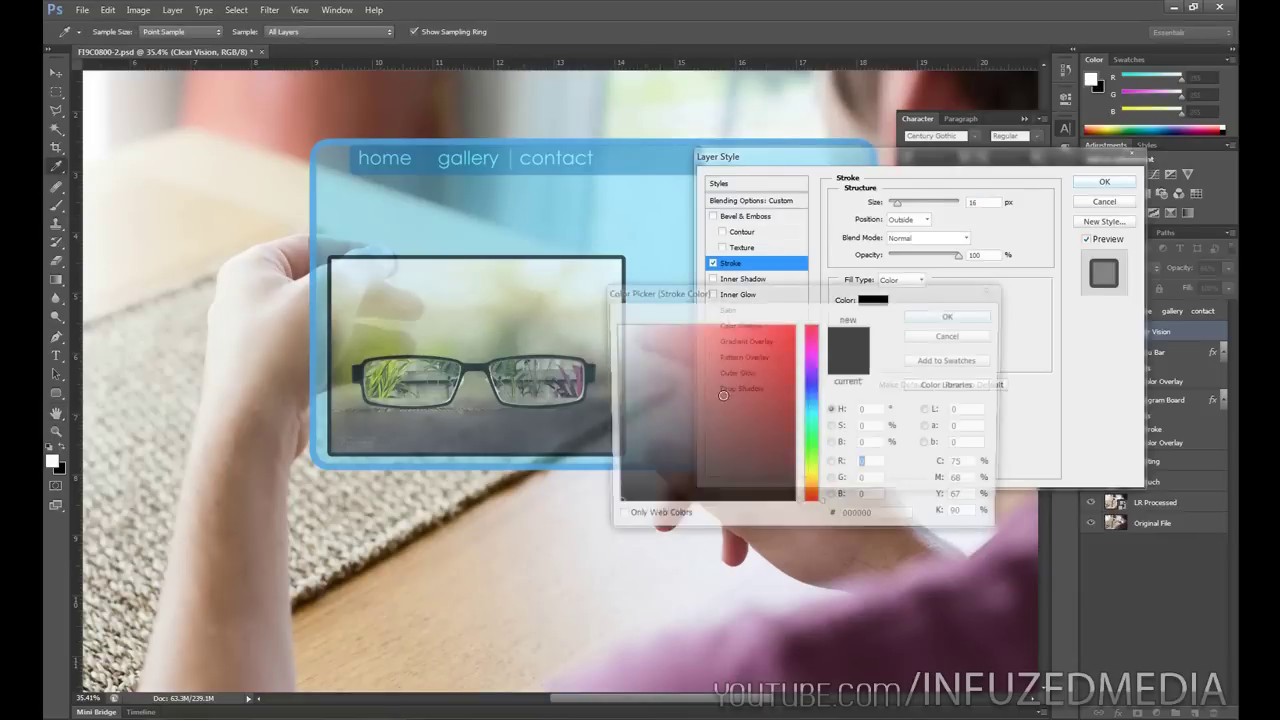
left_click(611, 447)
left_click(613, 451)
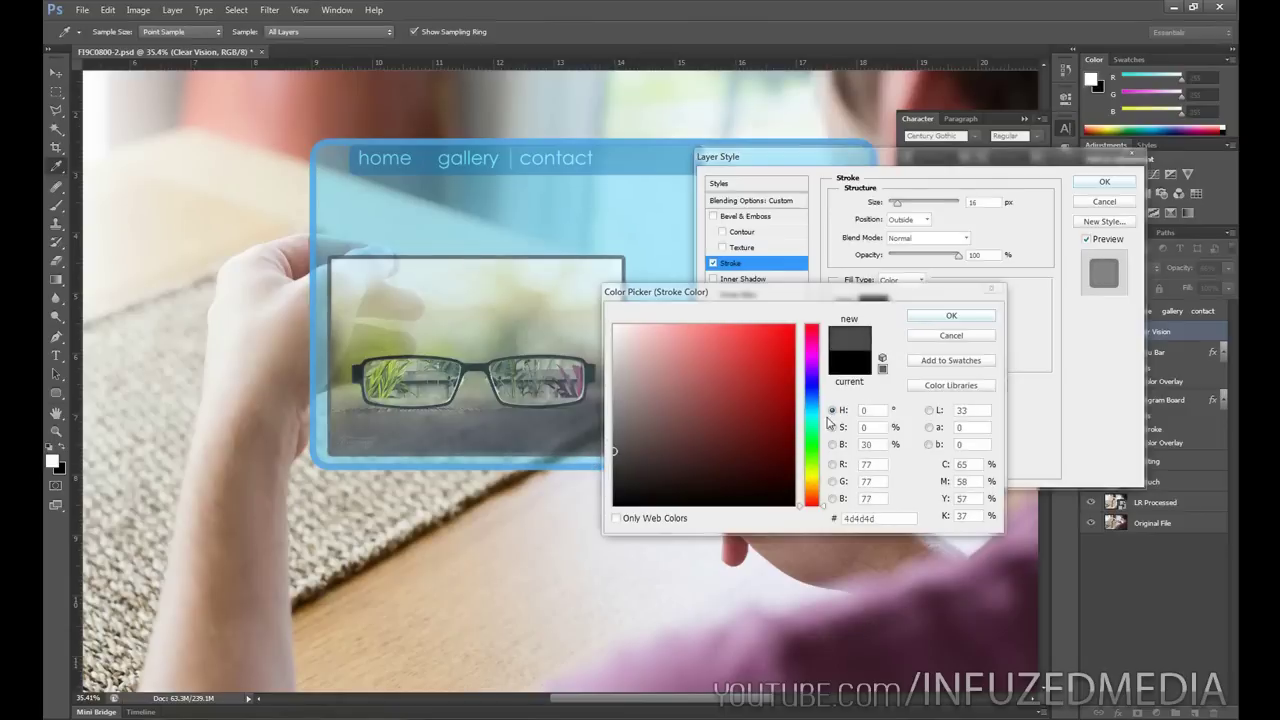
left_click(614, 472)
left_click(951, 315)
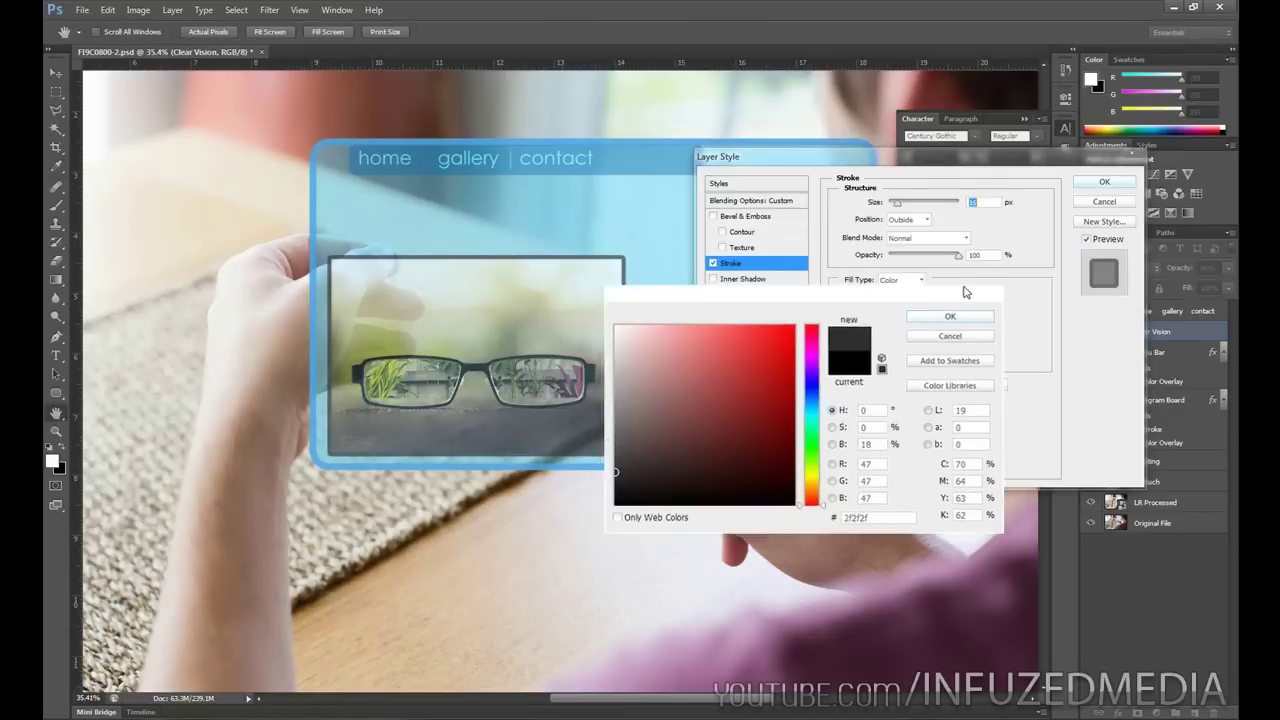
left_click(1104, 181)
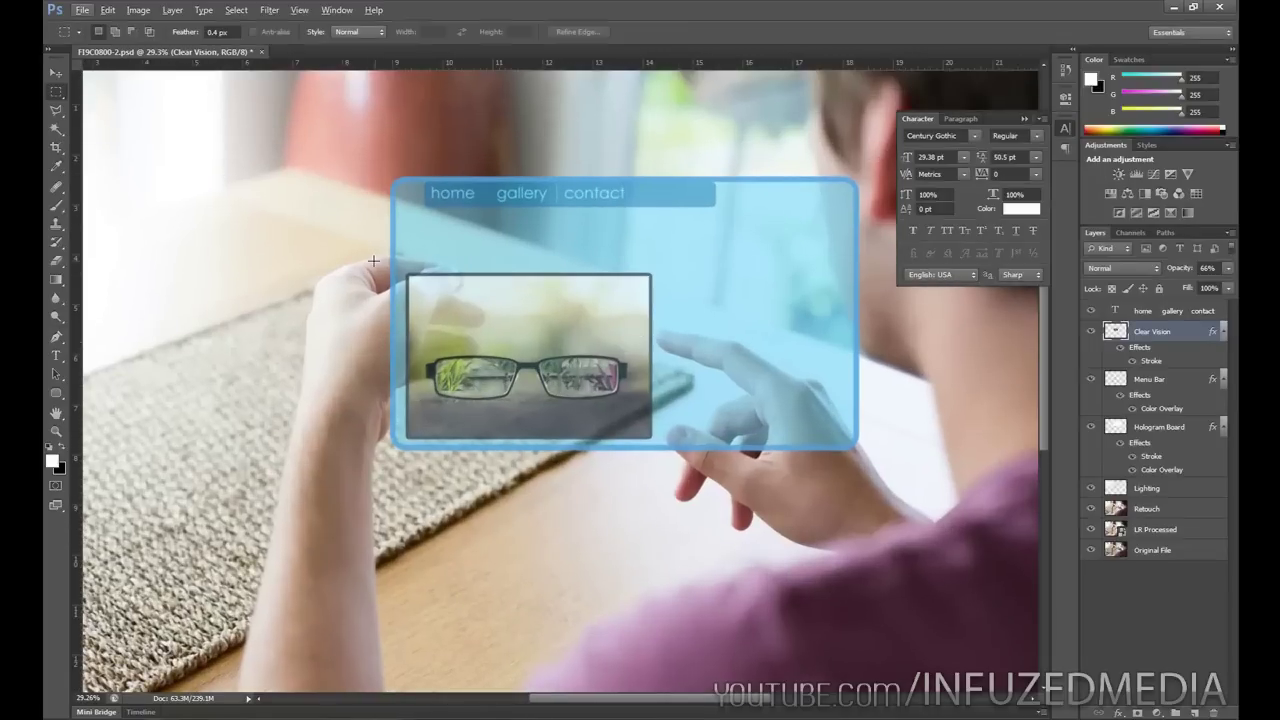
- Add the lowercase white title "clear vision" just above the glasses photo, aligned near its starting edge
key("r")
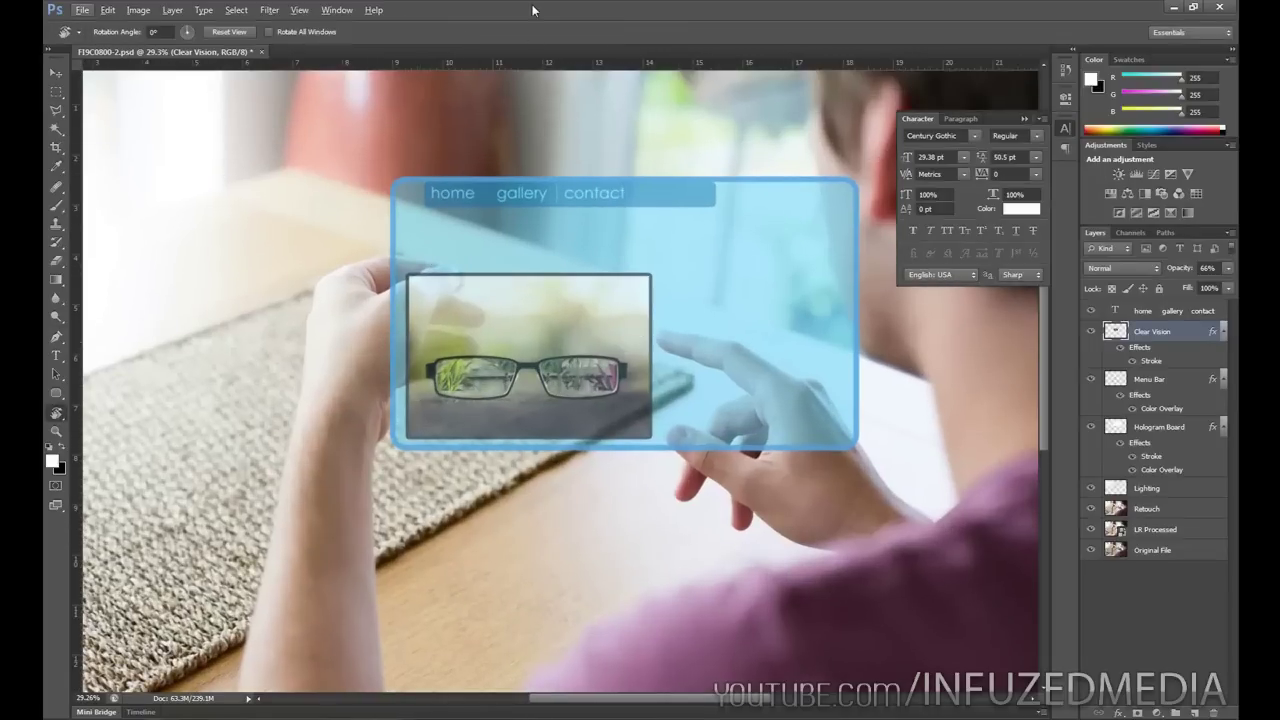
key("t")
left_click(421, 268)
type("Clear")
key("ctrl+a")
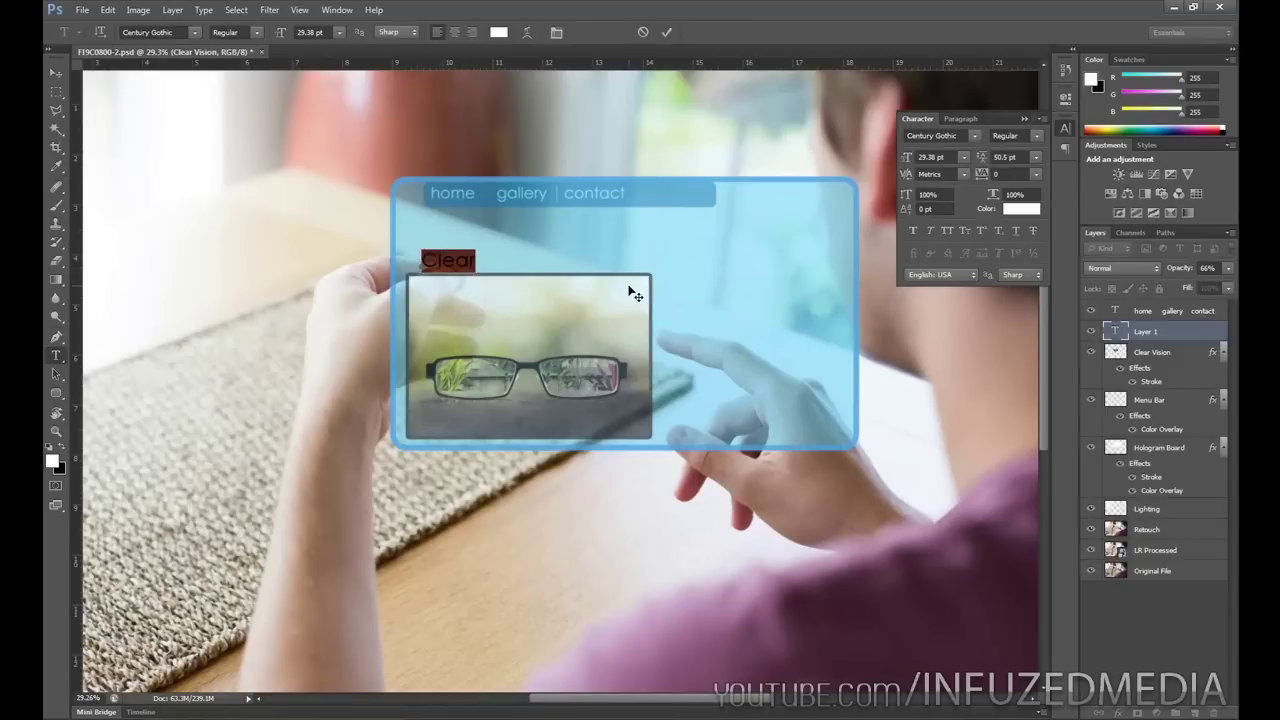
type("clear vision")
left_click(56, 91)
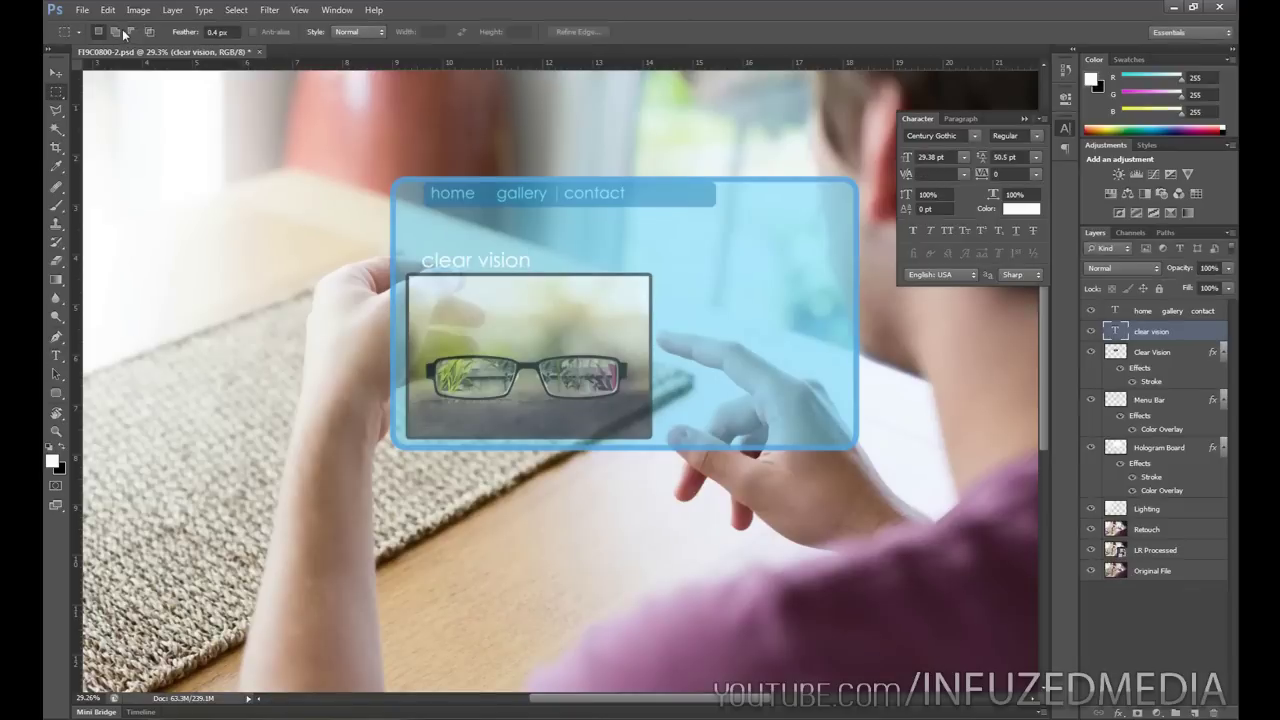
- Rasterize the "clear vision" title layer and the "home gallery contact" menu text layer
left_click_drag(443, 283, 431, 288)
scroll(440, 283, "down", 3)
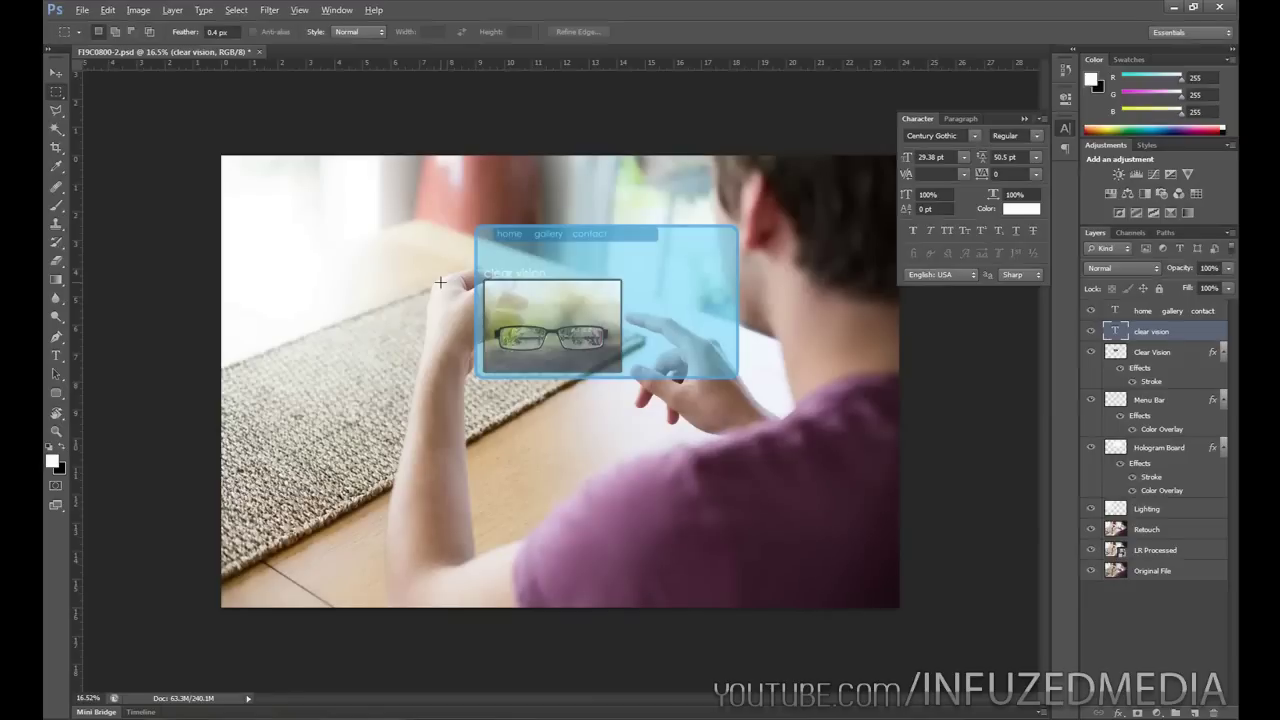
scroll(440, 283, "down", 2)
scroll(726, 325, "up", 1)
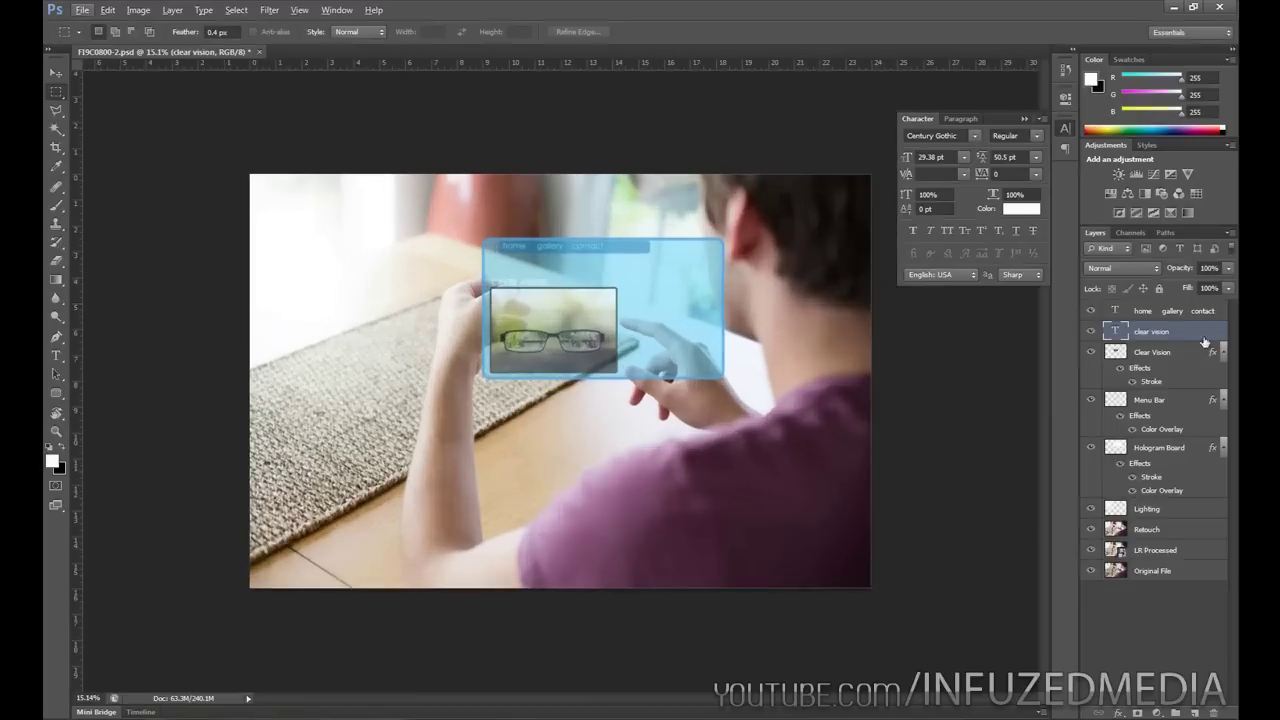
right_click(1156, 332)
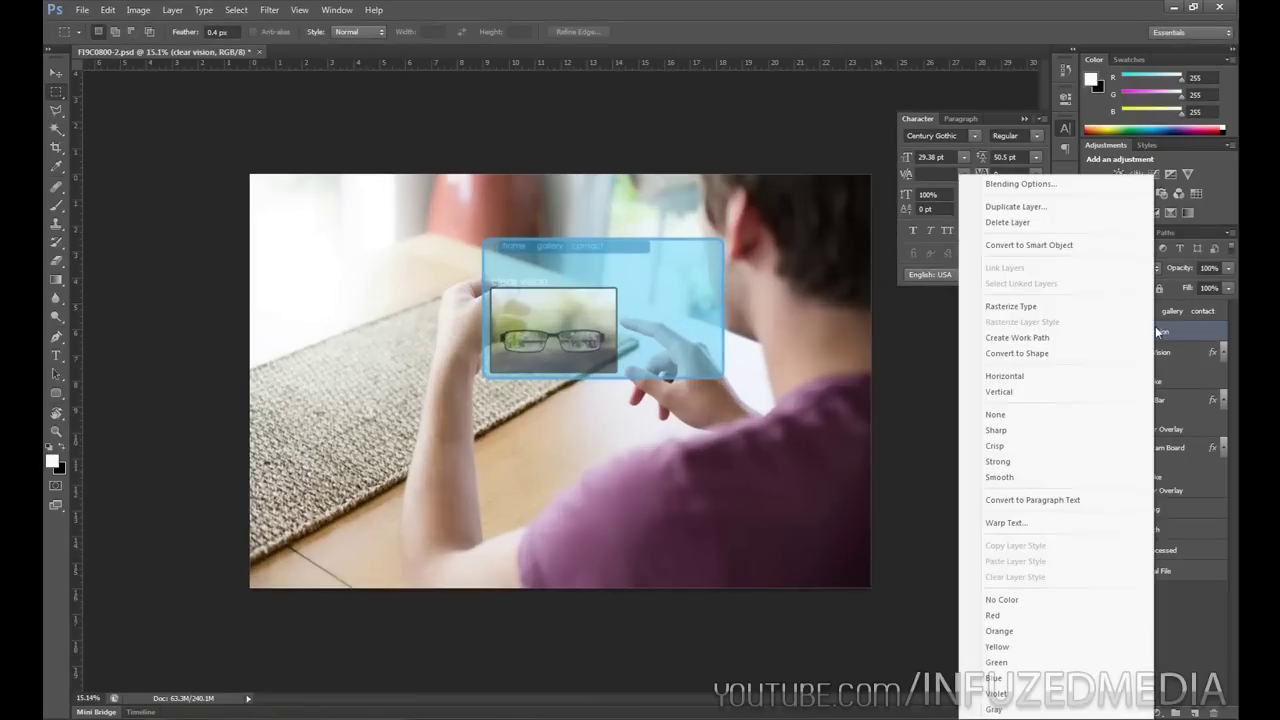
left_click(1073, 306)
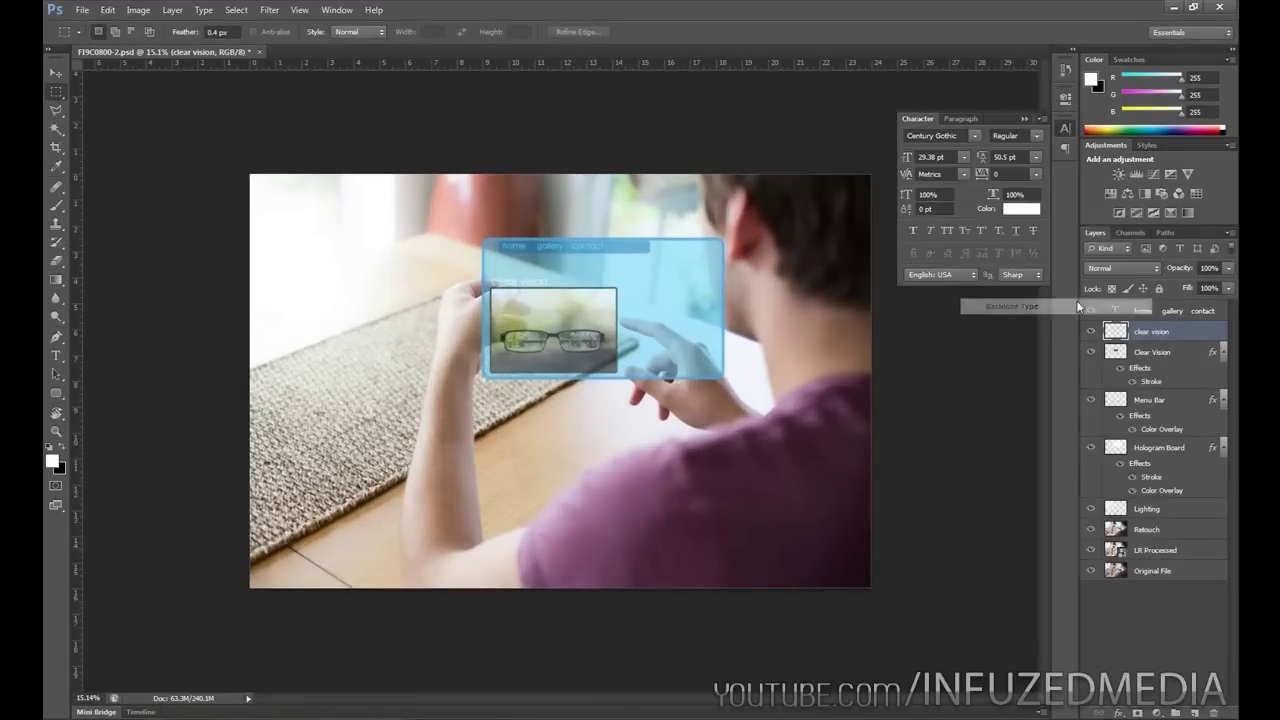
double_click(1150, 329)
key("Escape")
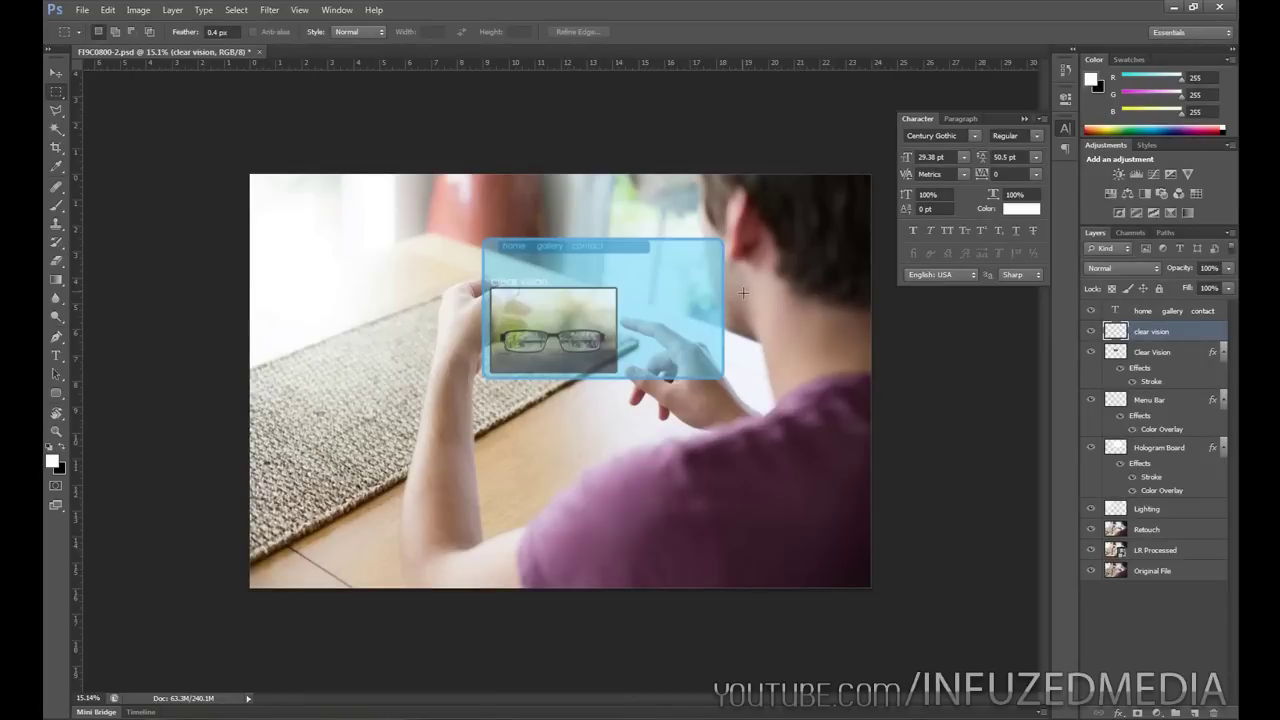
right_click(1146, 314)
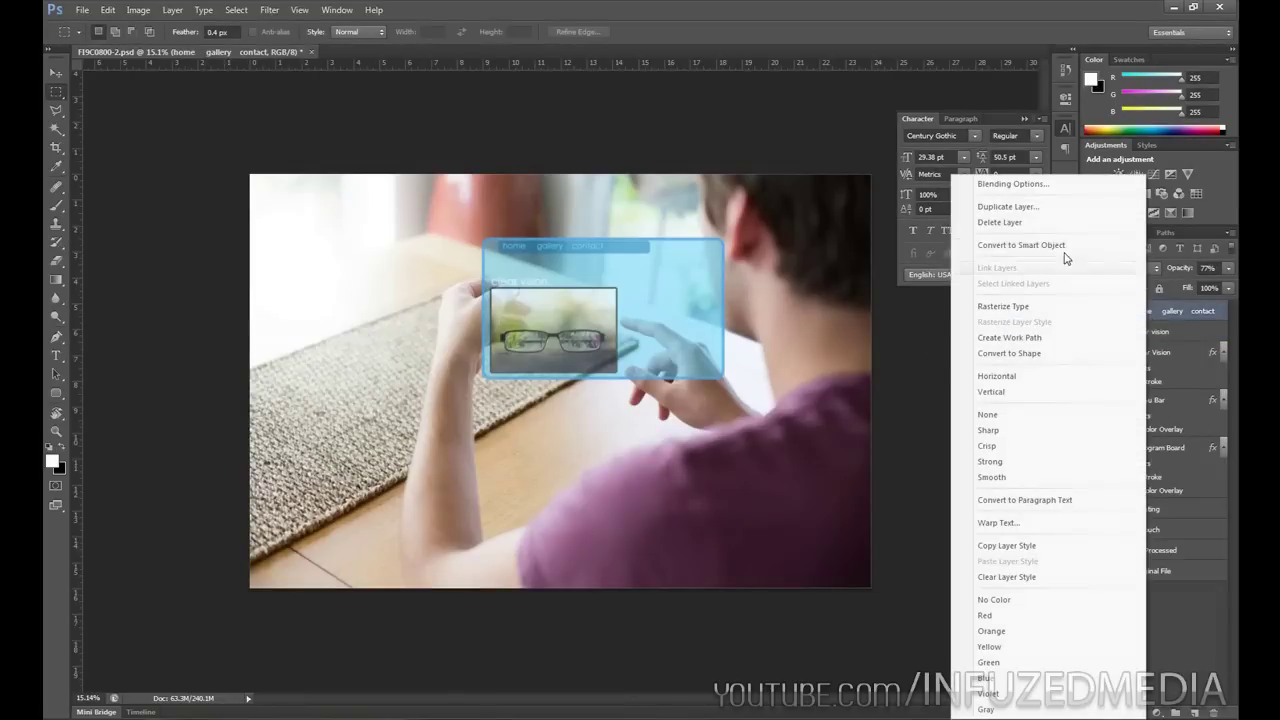
left_click(1038, 305)
- Group all layers from the menu text down to the Hologram Board layer into a group named "Hologram Board"
scroll(556, 382, "up", 2)
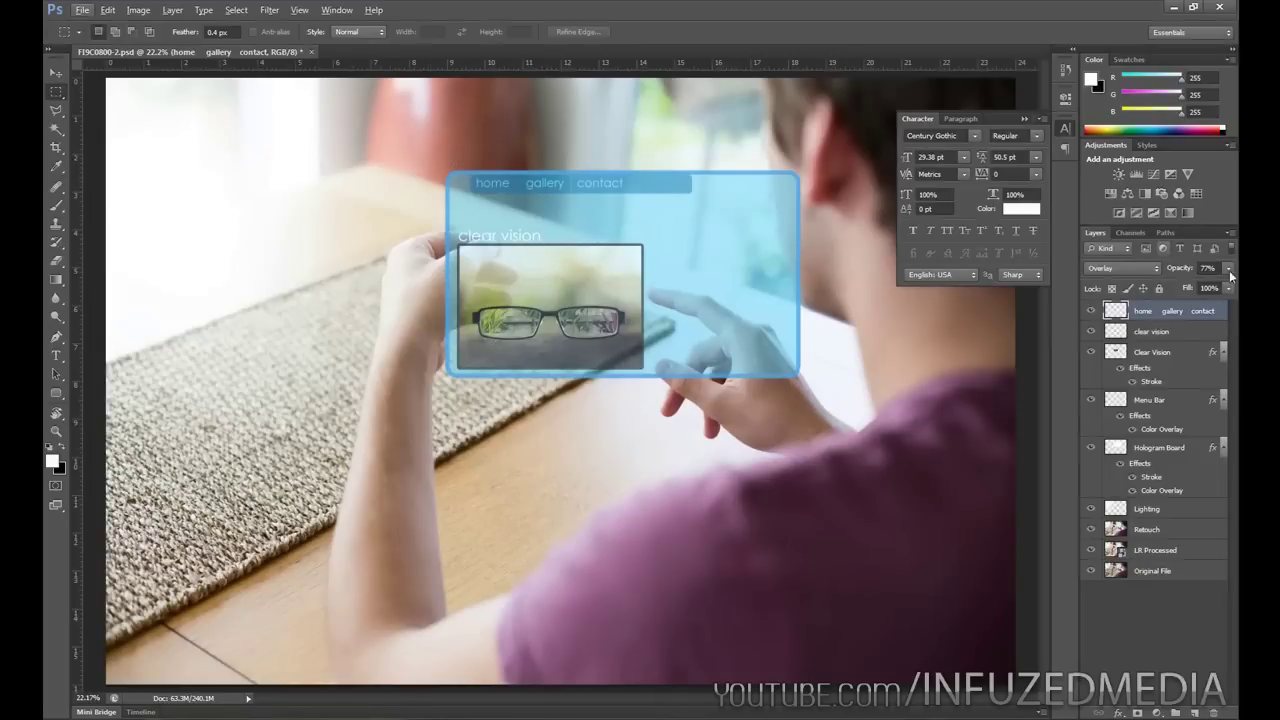
left_click(1224, 353)
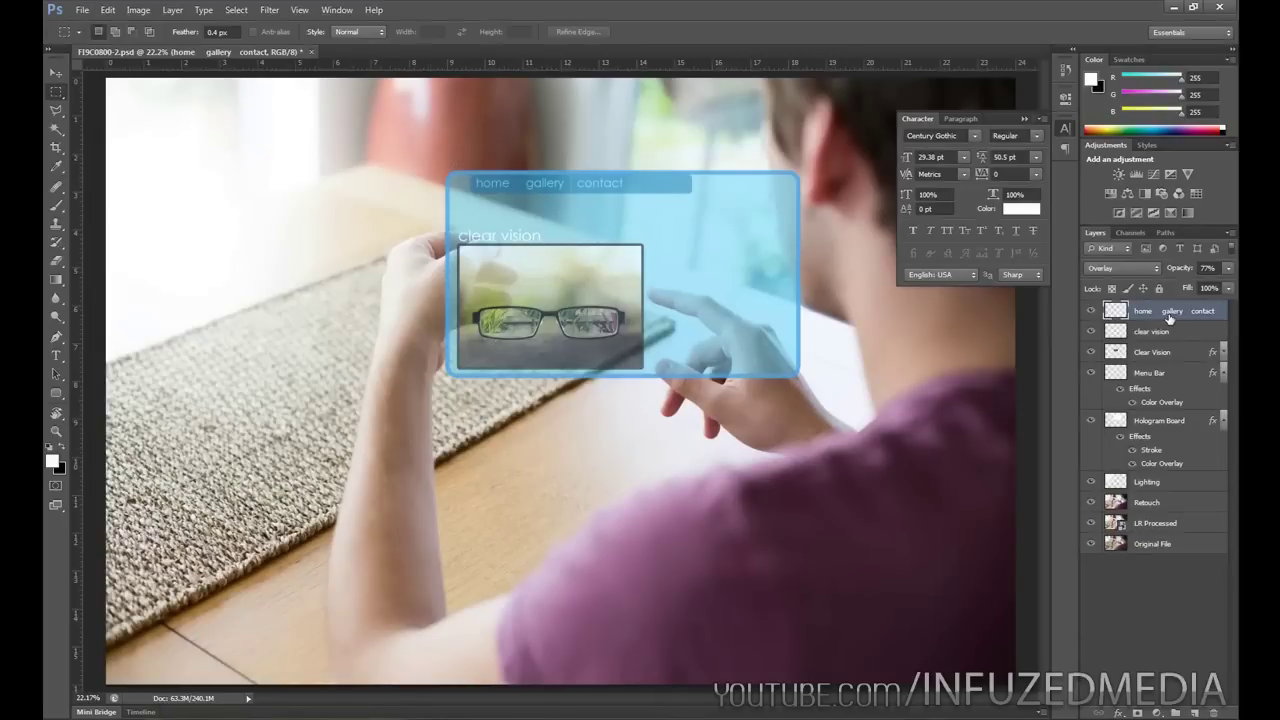
left_click(1122, 419, "shift")
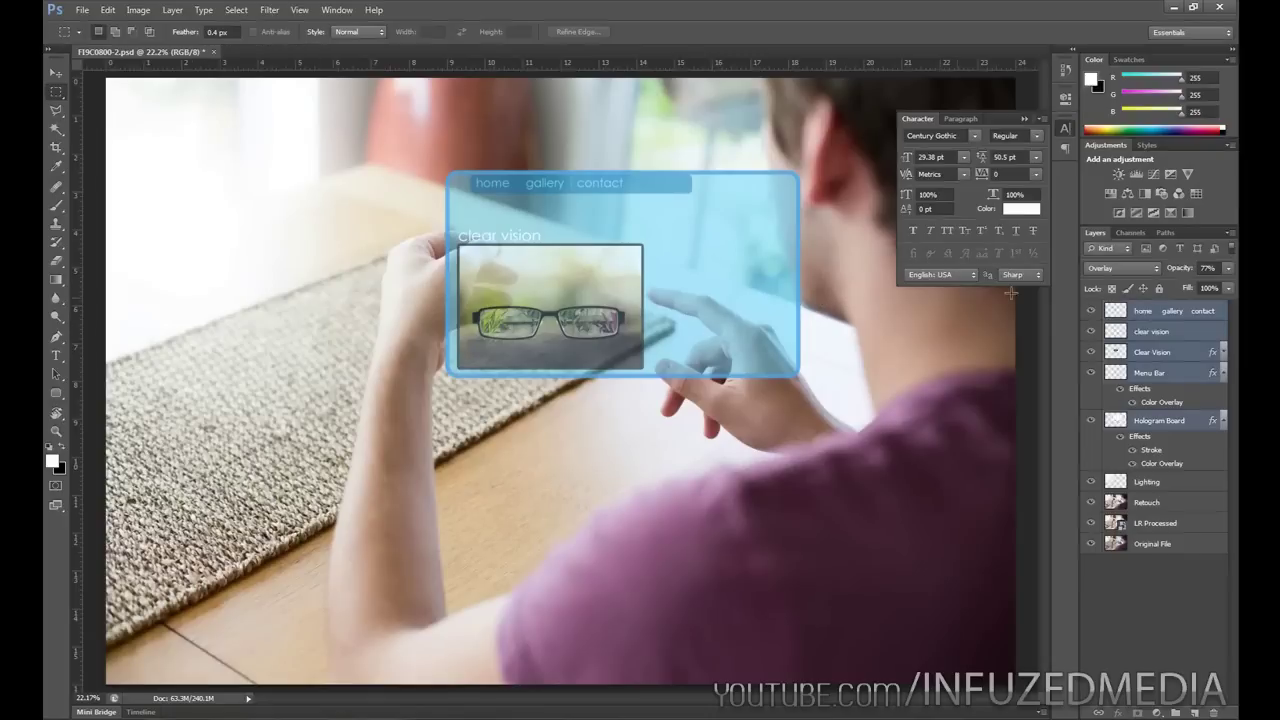
left_click(1229, 233)
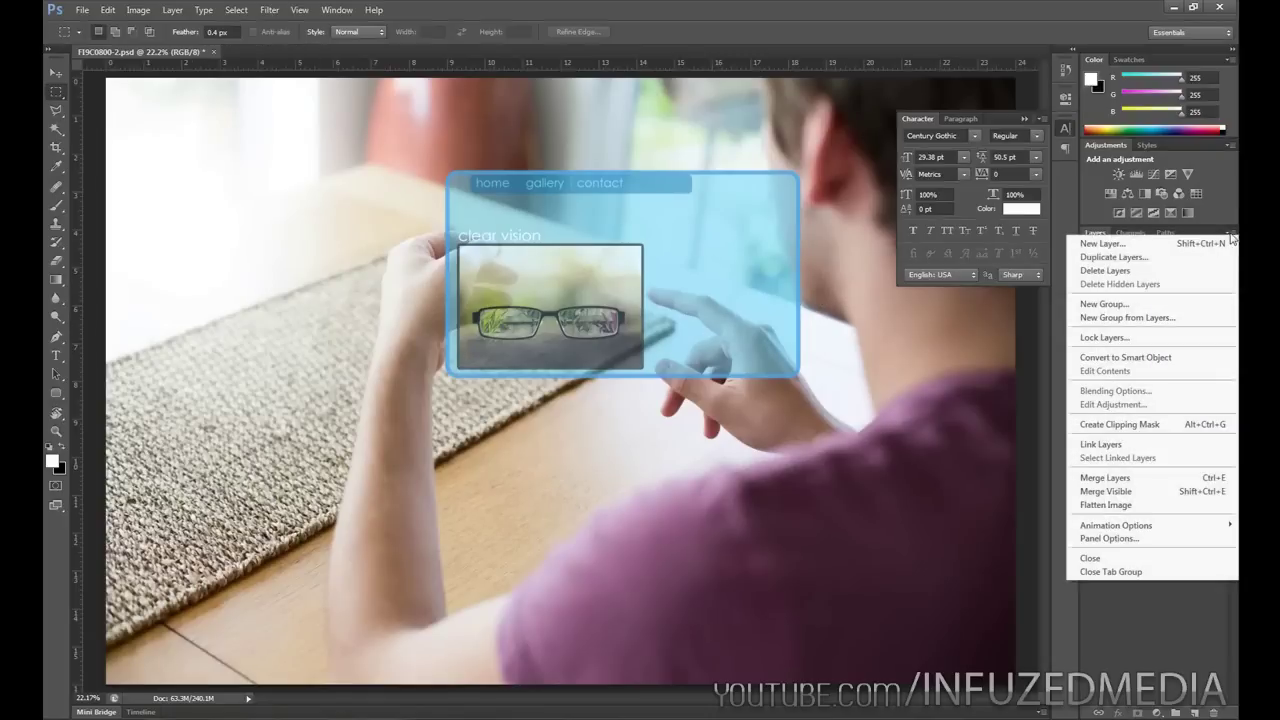
left_click(1188, 317)
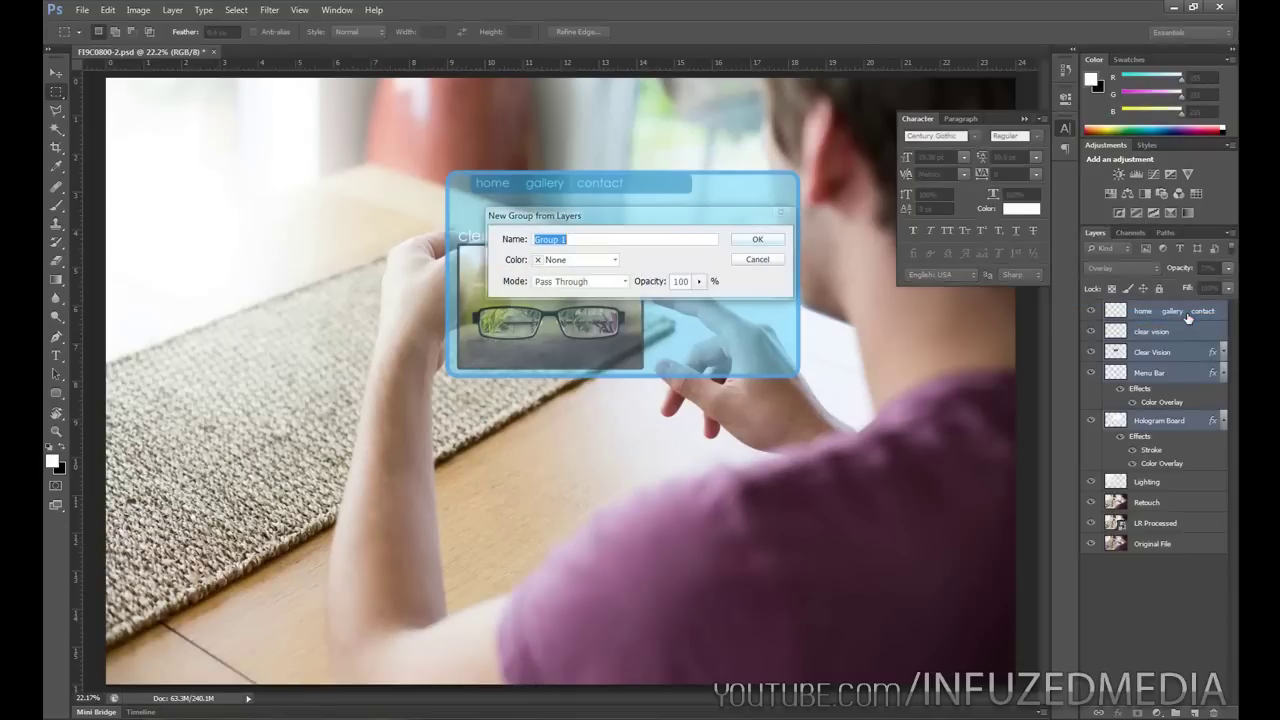
type("Hologram Board")
key("Return")
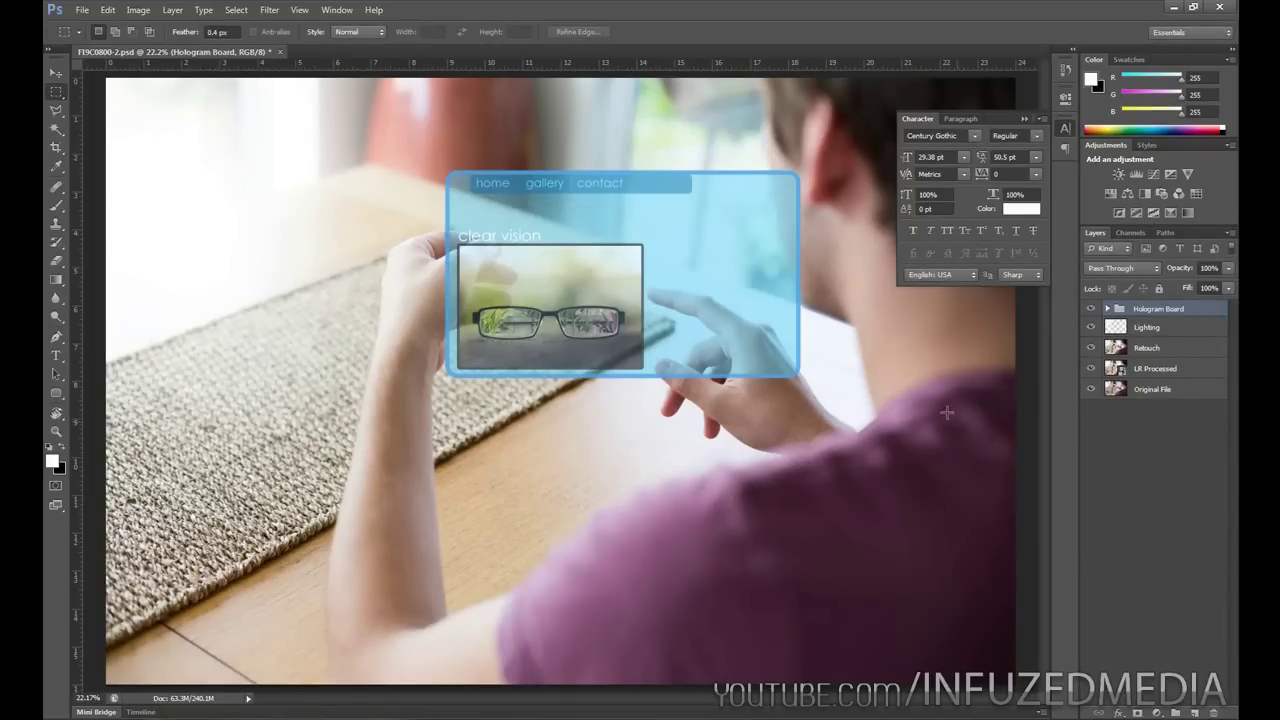
- Collapse the Character panel and shift the Hologram Board group slightly up and toward the raised left hand
scroll(709, 215, "down", 2)
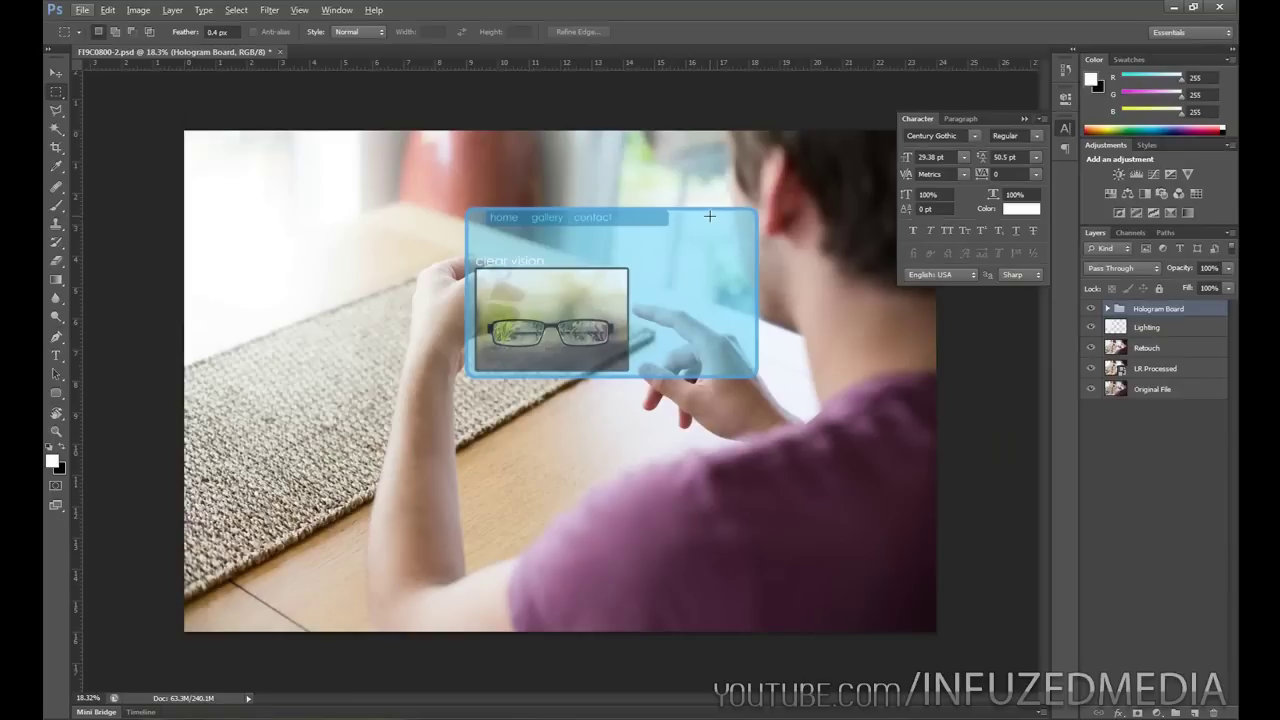
left_click(1024, 119)
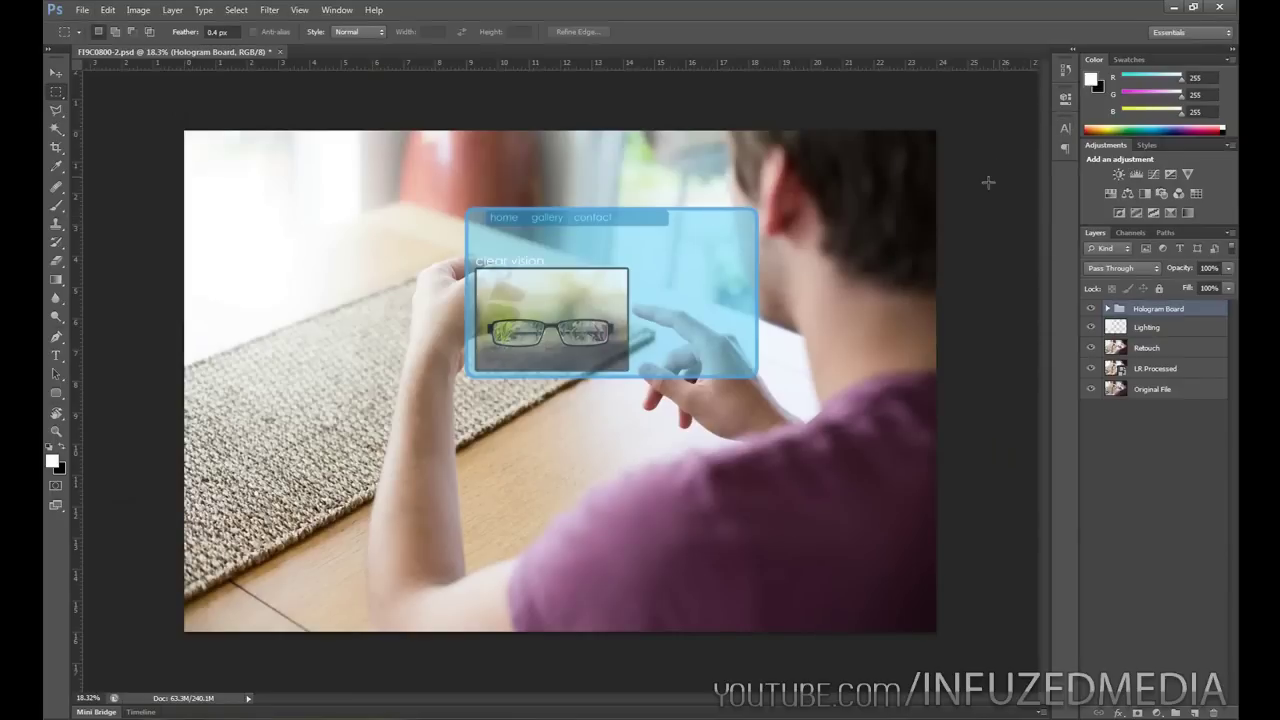
key("ctrl+t")
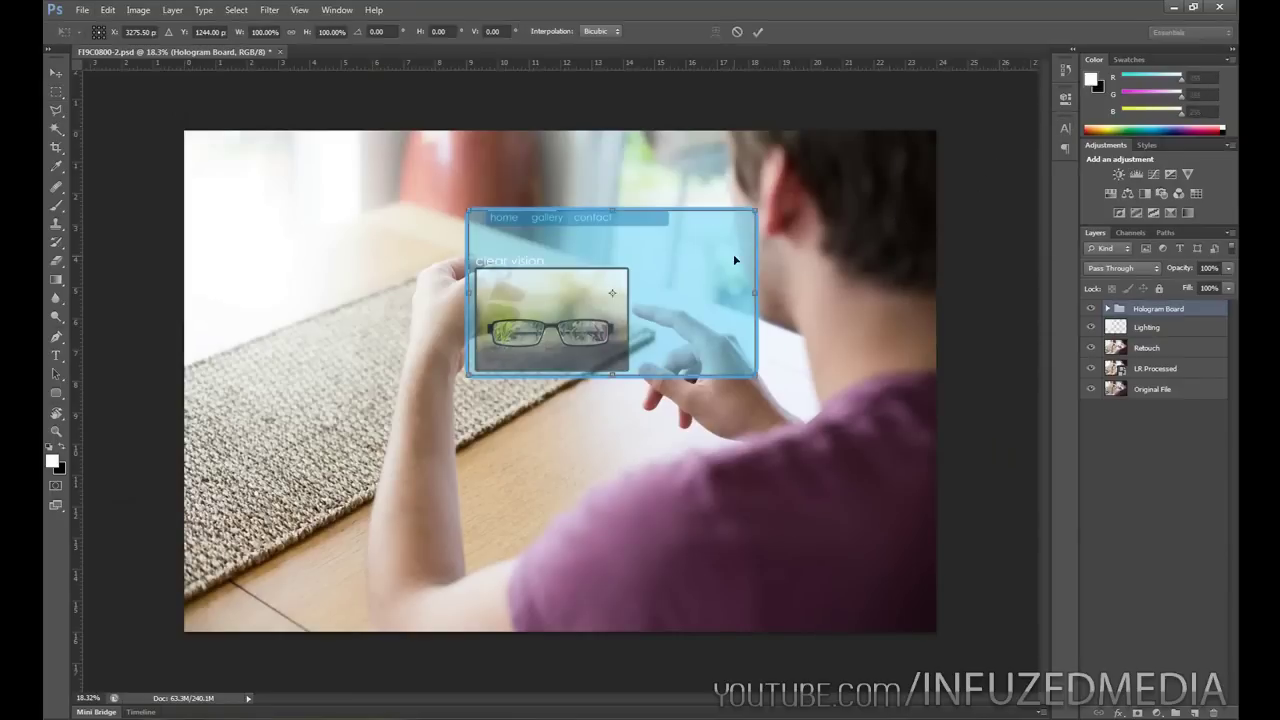
left_click_drag(676, 317, 677, 319)
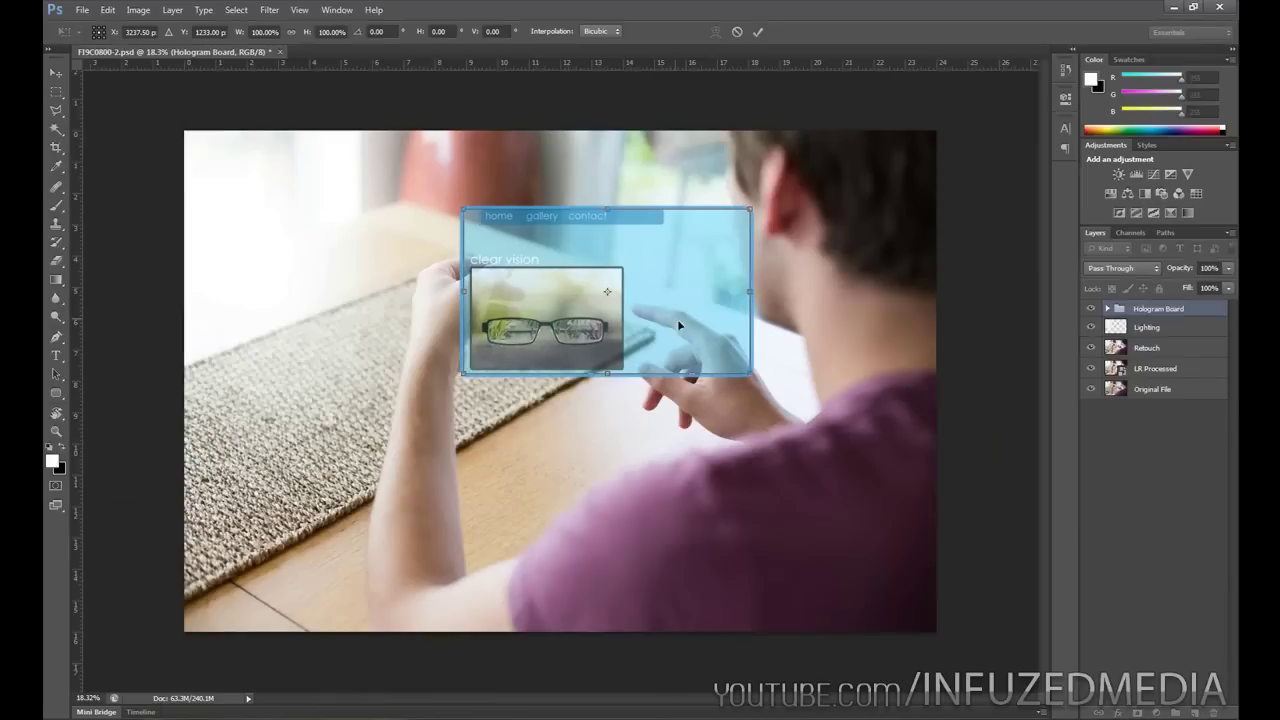
right_click(701, 346)
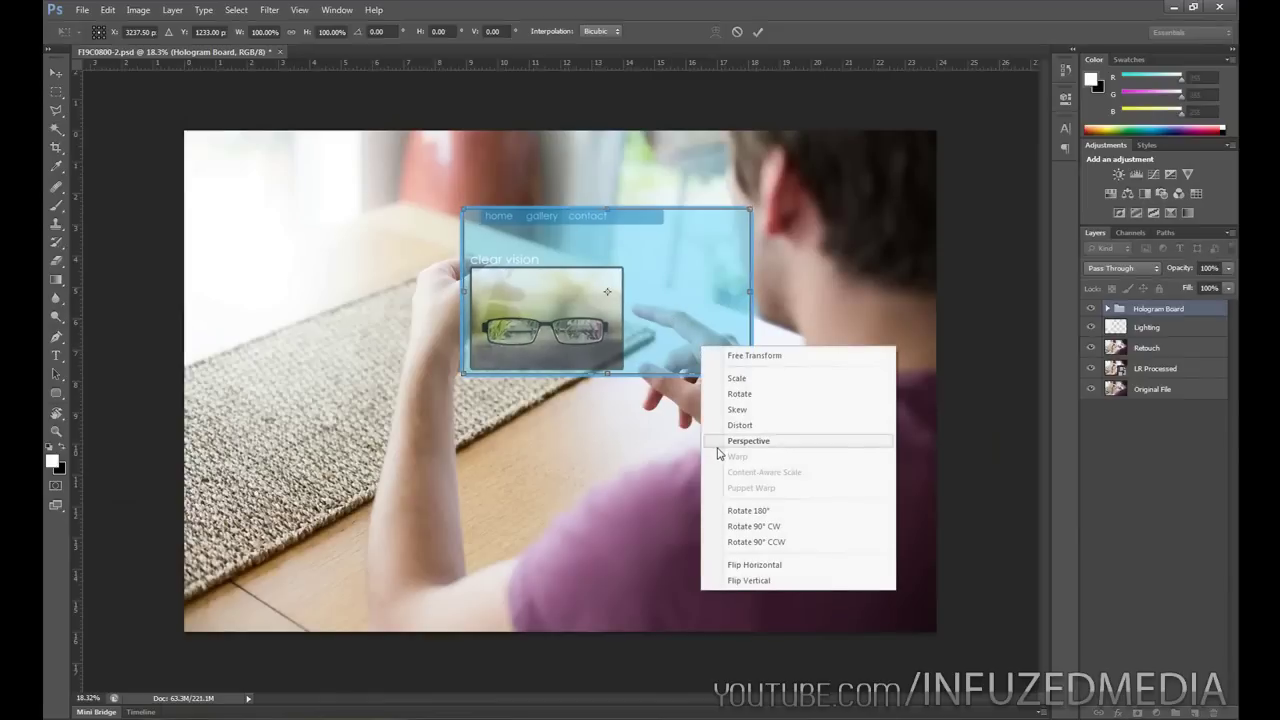
left_click(722, 442)
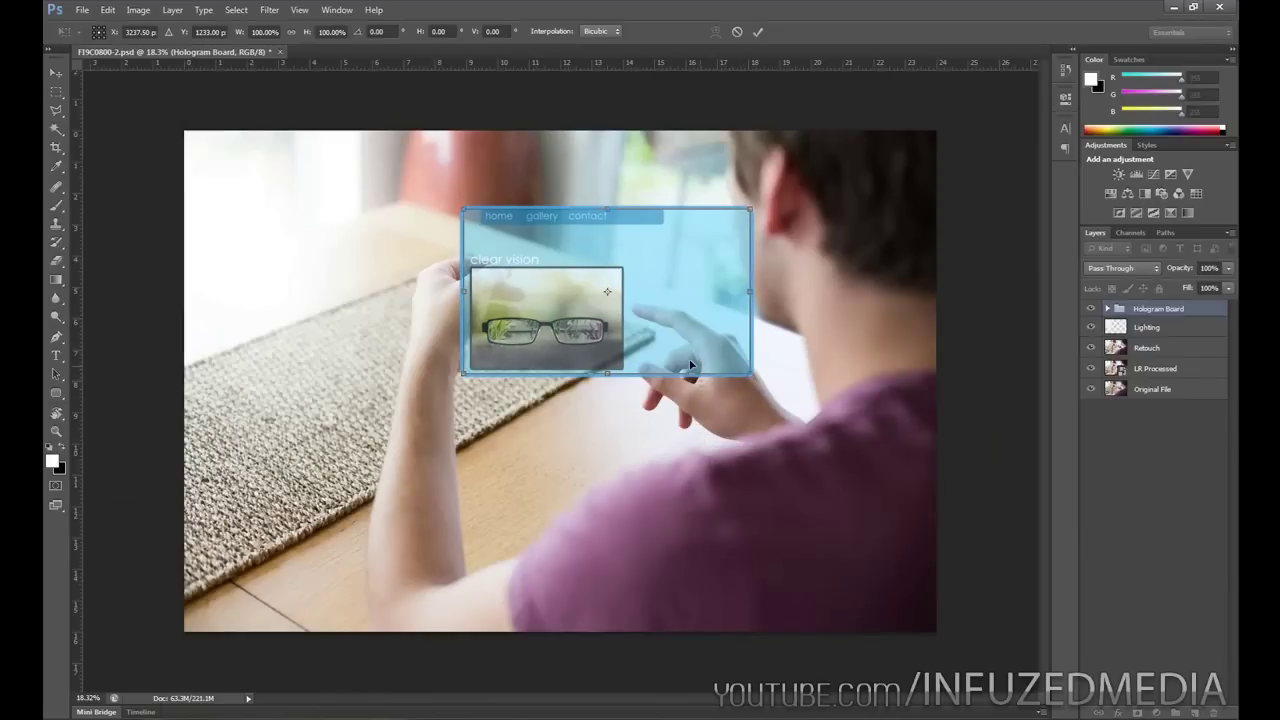
key("Return")
key("m")
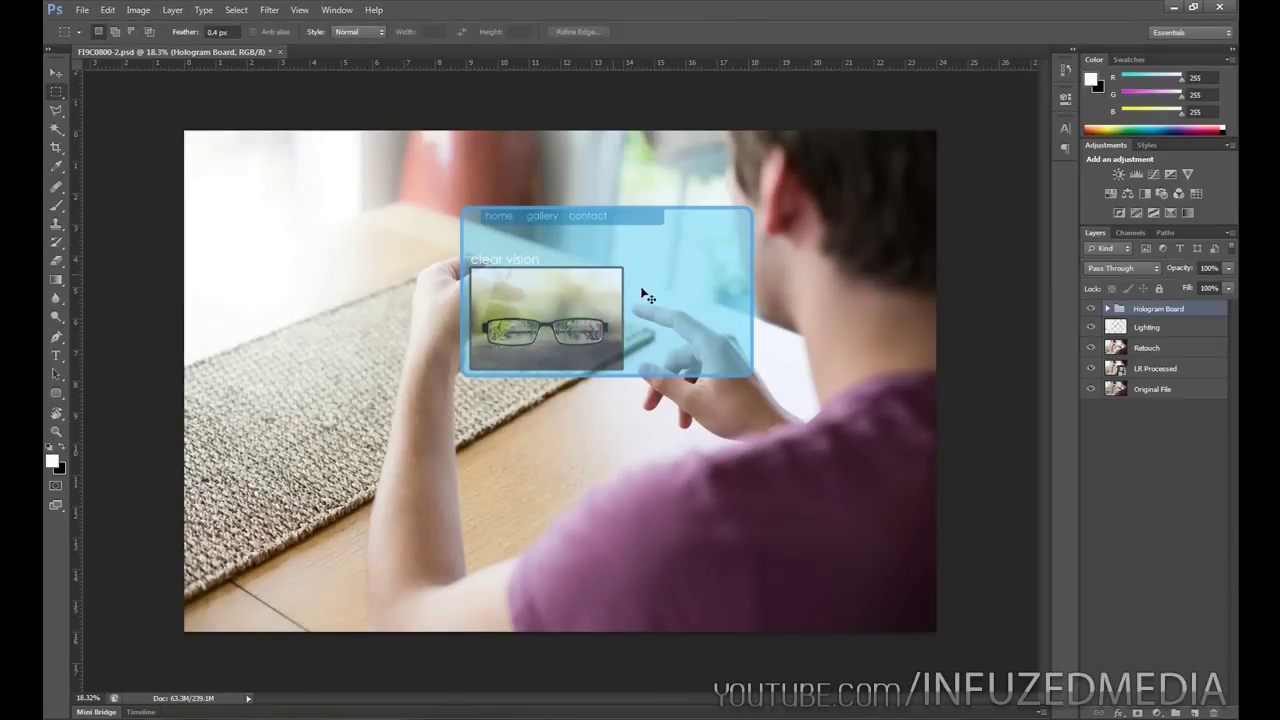
- Apply a slight perspective transform to the Hologram Board group, shortening its edge nearest the man's face
key("ctrl+t")
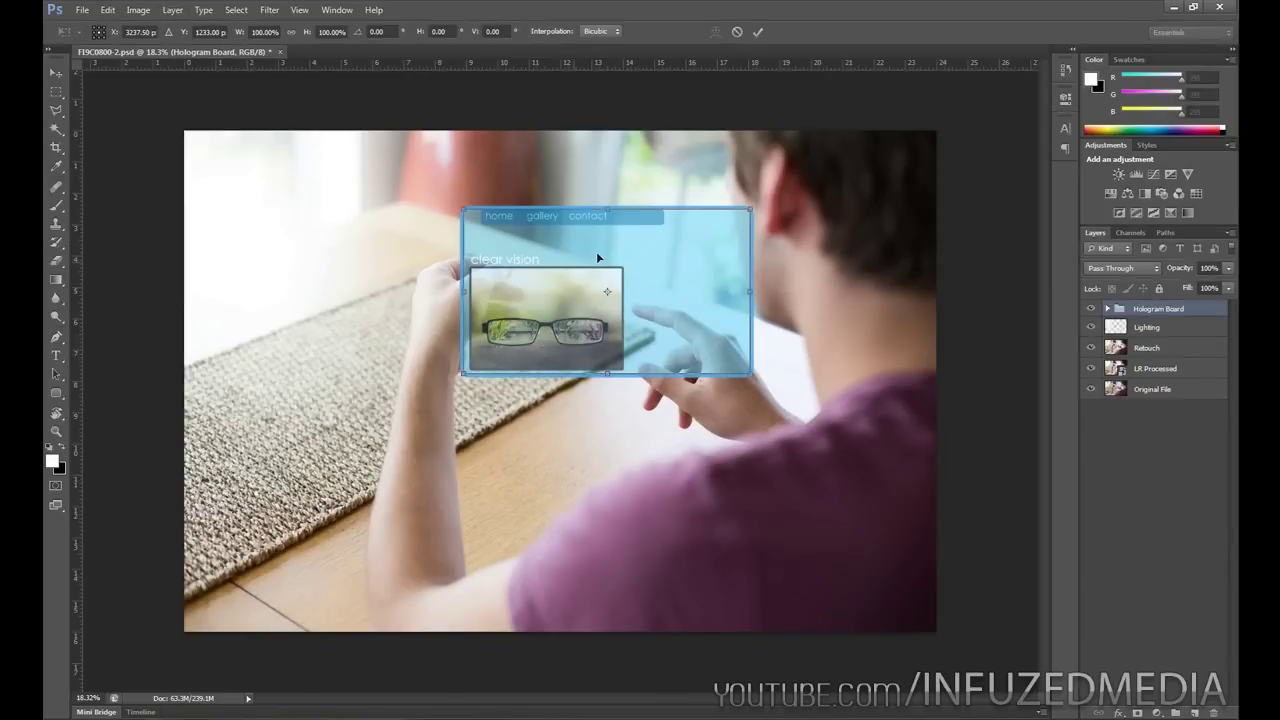
right_click(661, 289)
left_click(706, 386)
key("ctrl+plus")
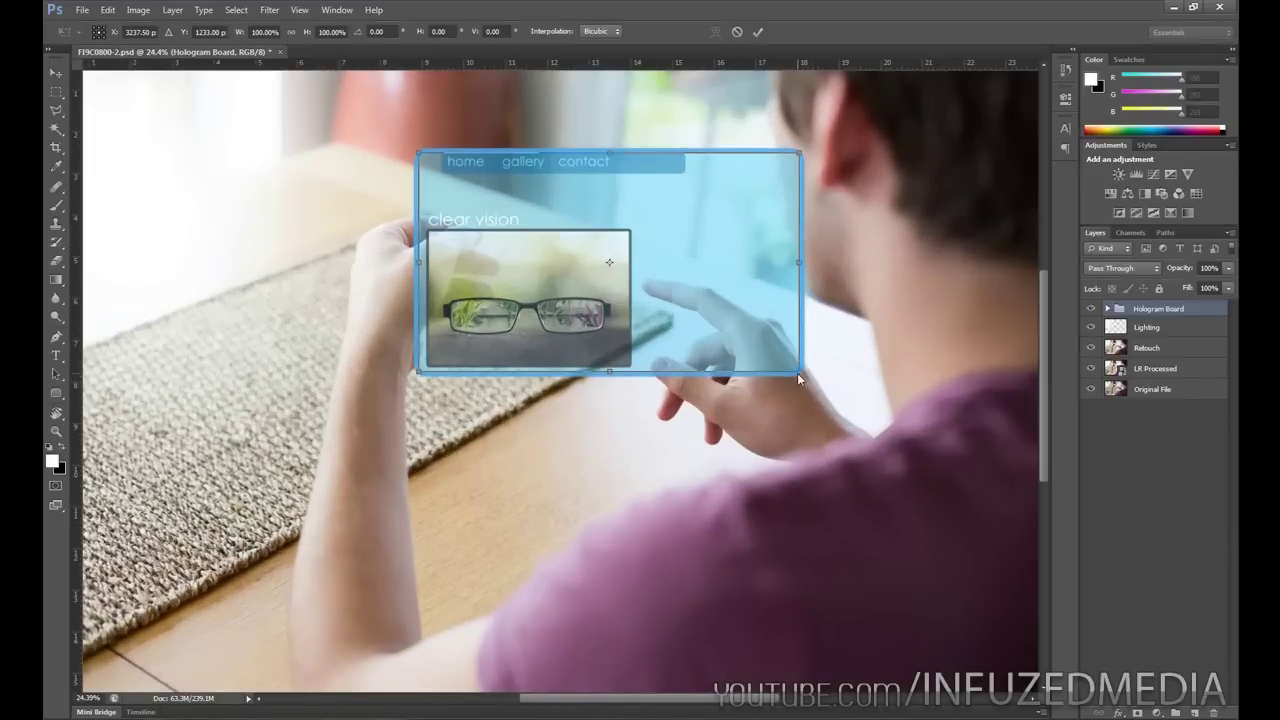
left_click_drag(801, 374, 801, 364)
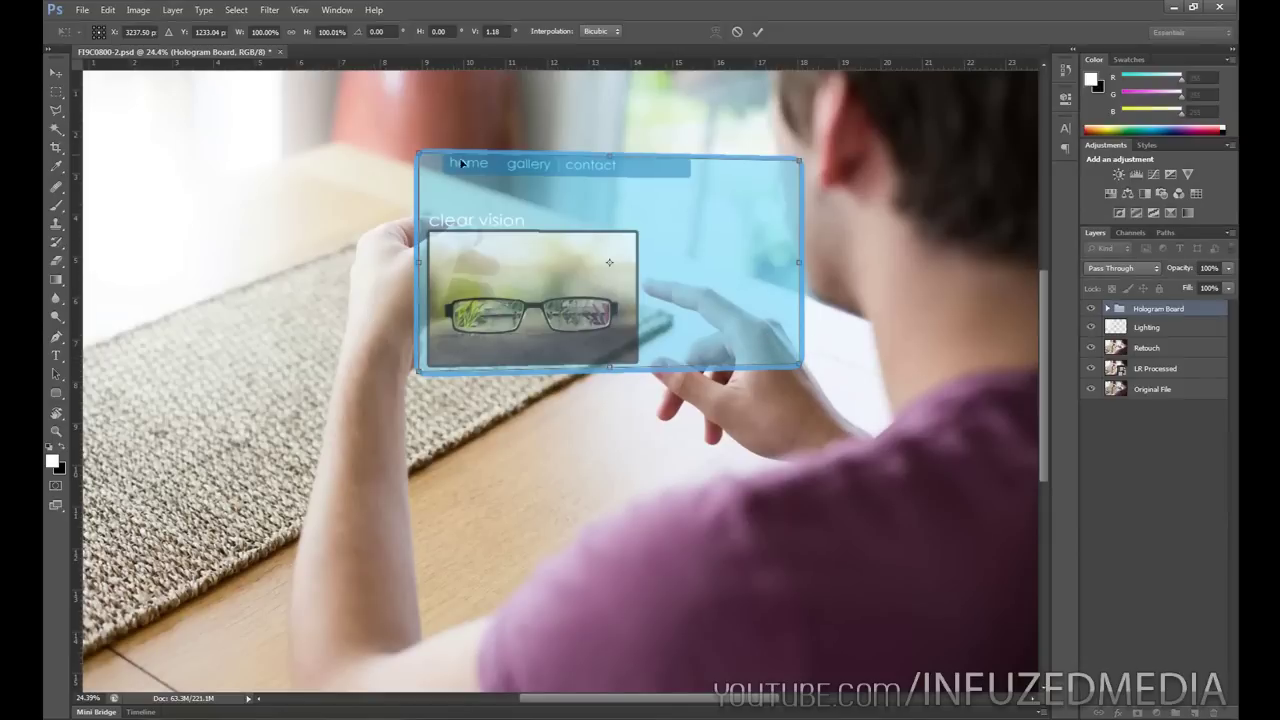
- Distort the corners of the Hologram Board group so it tapers toward the face and dips at the raised hand, and apply the transform
right_click(685, 253)
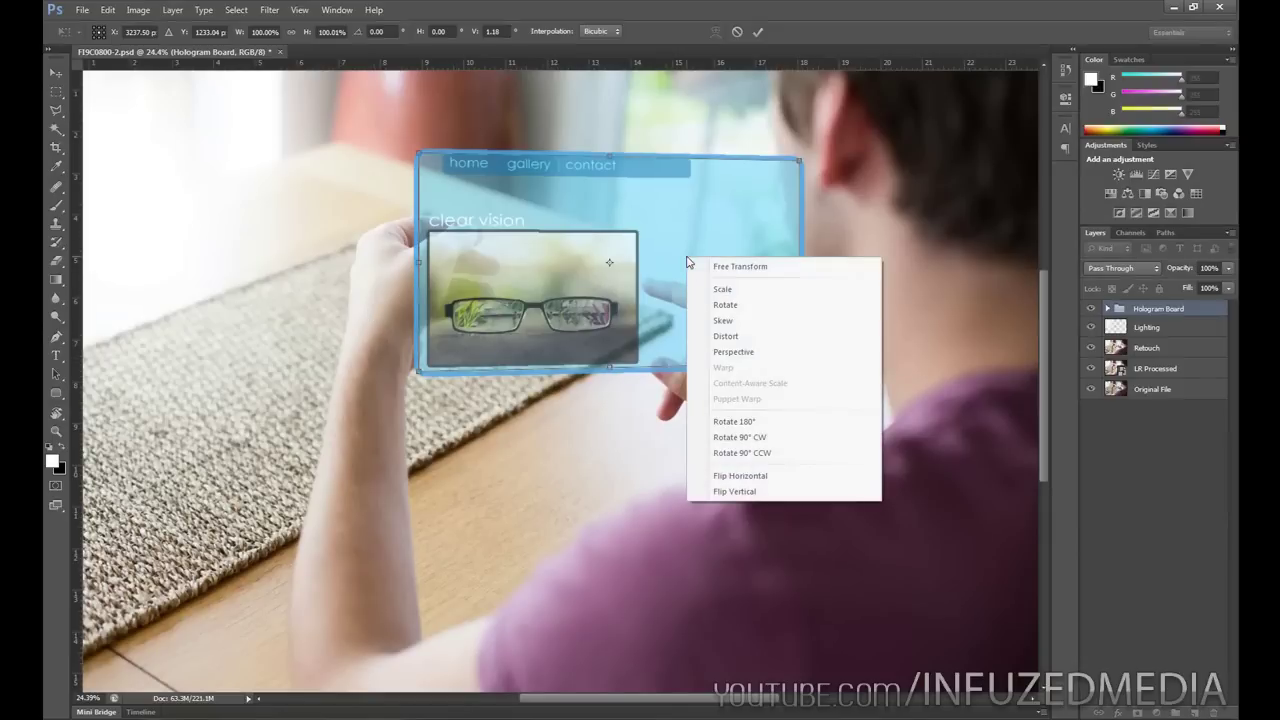
left_click(712, 335)
left_click_drag(801, 367, 798, 354)
left_click_drag(801, 164, 796, 165)
left_click_drag(419, 372, 417, 378)
scroll(426, 324, "up", 1)
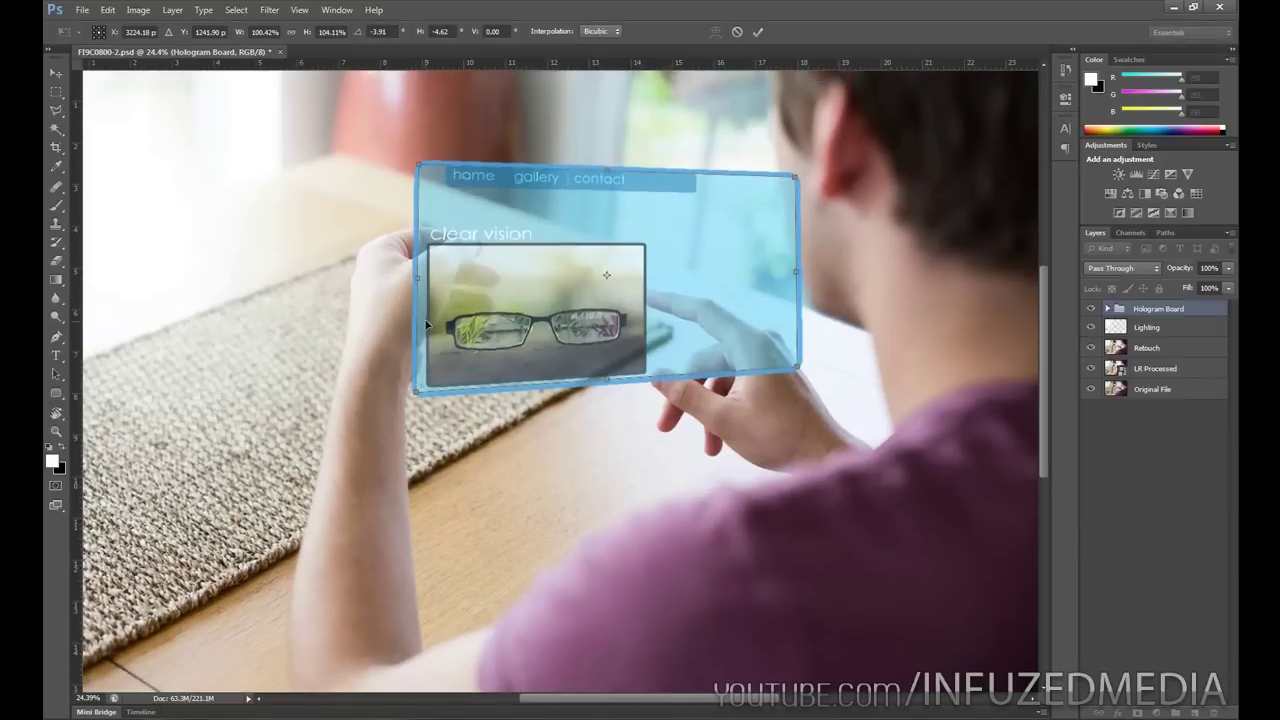
left_click_drag(796, 369, 797, 373)
key("Return")
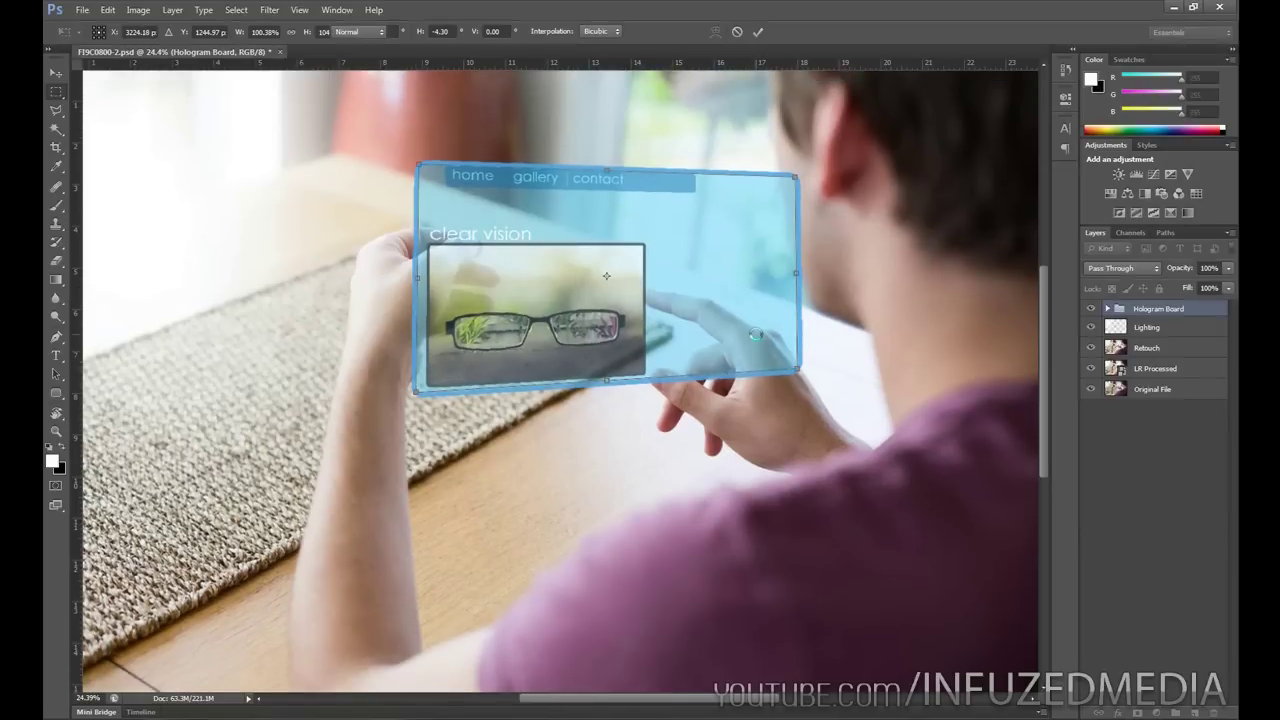
- Apply another perspective transform to the Hologram Board group, making the edge near the face slightly taller
key("ctrl+minus")
key("ctrl+plus")
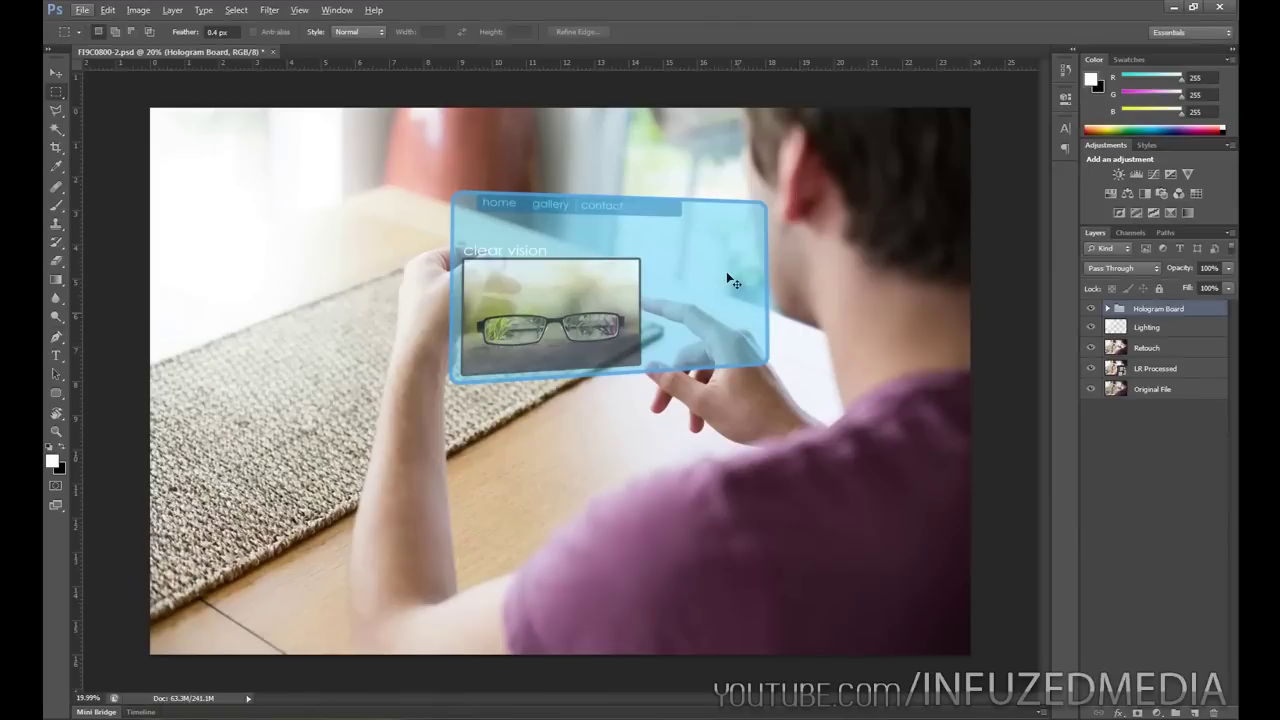
right_click(727, 272)
left_click(760, 368)
left_click_drag(764, 381, 764, 383)
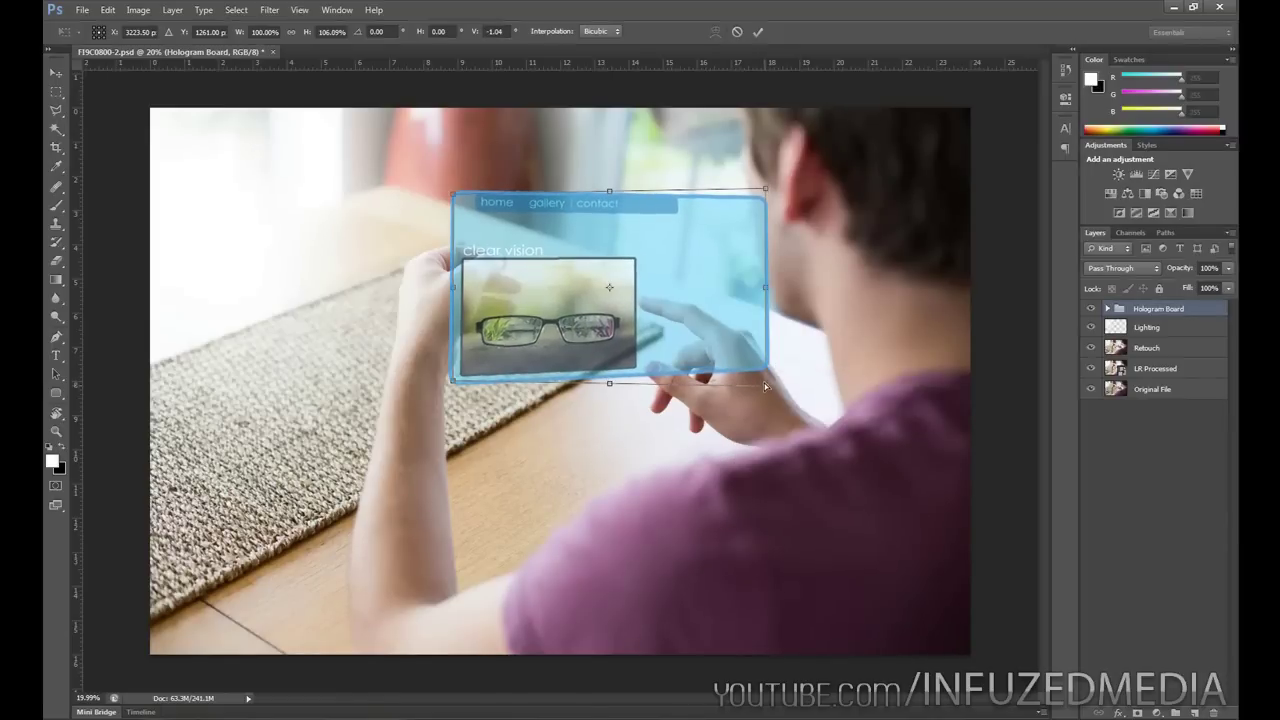
key("Return")
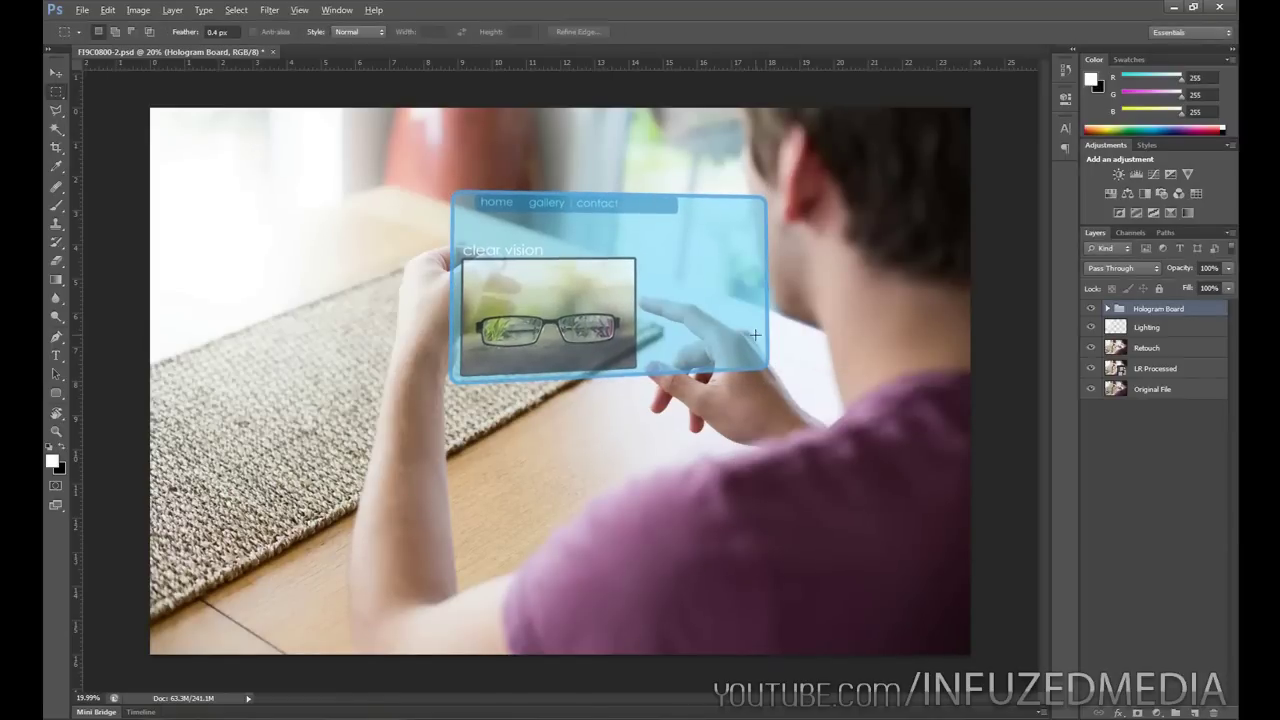
- Rotate the Hologram Board group counterclockwise by about 0.7 degrees and apply the transform
scroll(755, 335, "down", 2)
scroll(745, 332, "up", 3)
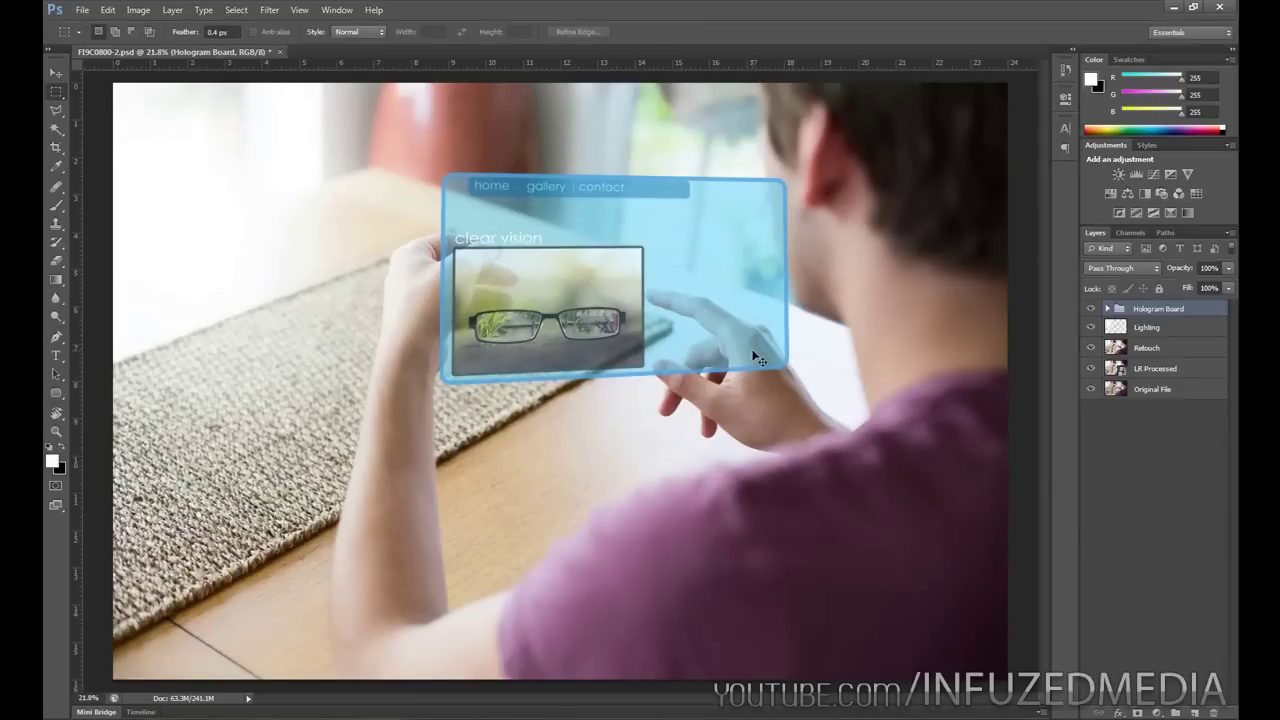
key("ctrl+t")
left_click_drag(793, 375, 797, 371)
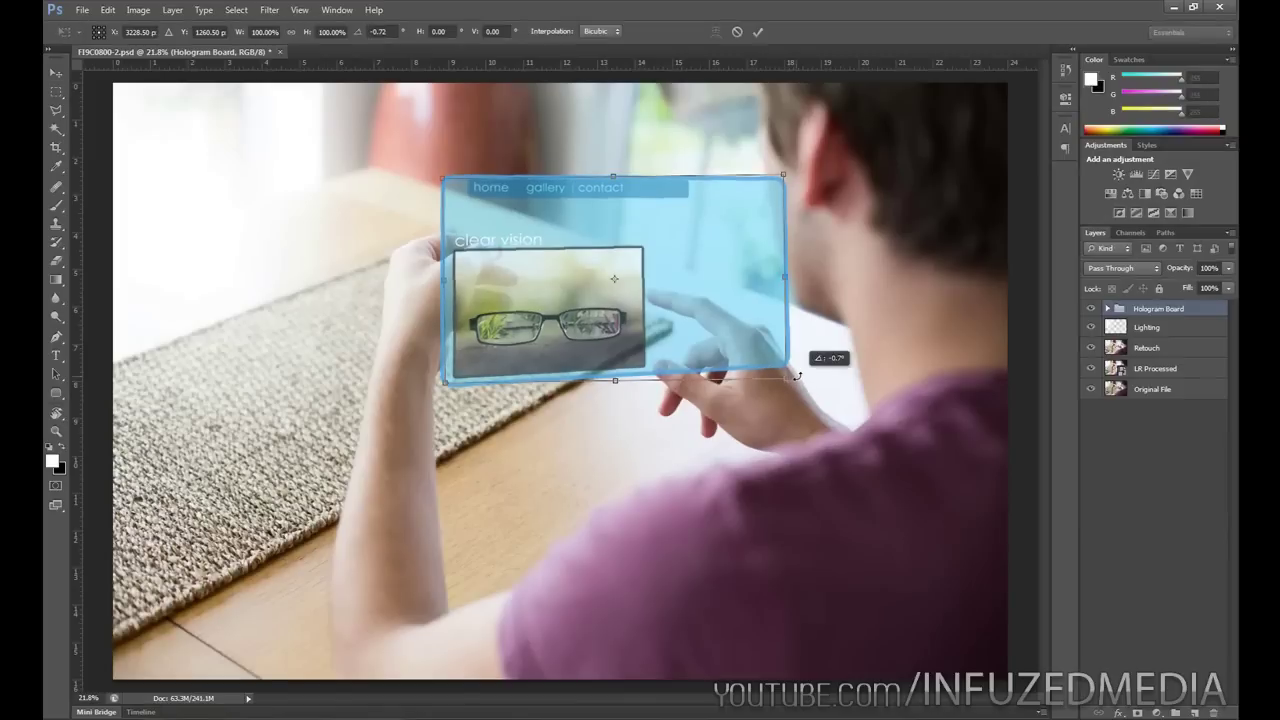
key("Return")
key("alt")
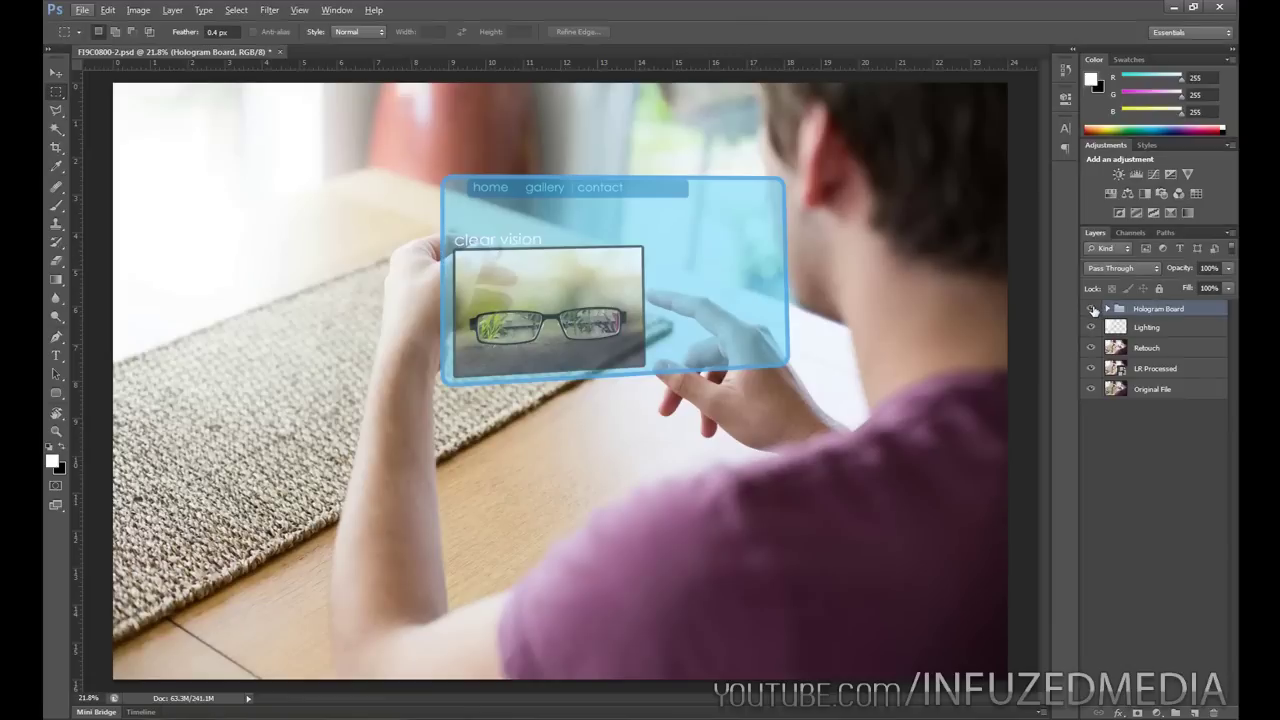
- Hide the Hologram Board group and duplicate the Retouch layer to the top of the stack, named "Hands"
left_click(1091, 309)
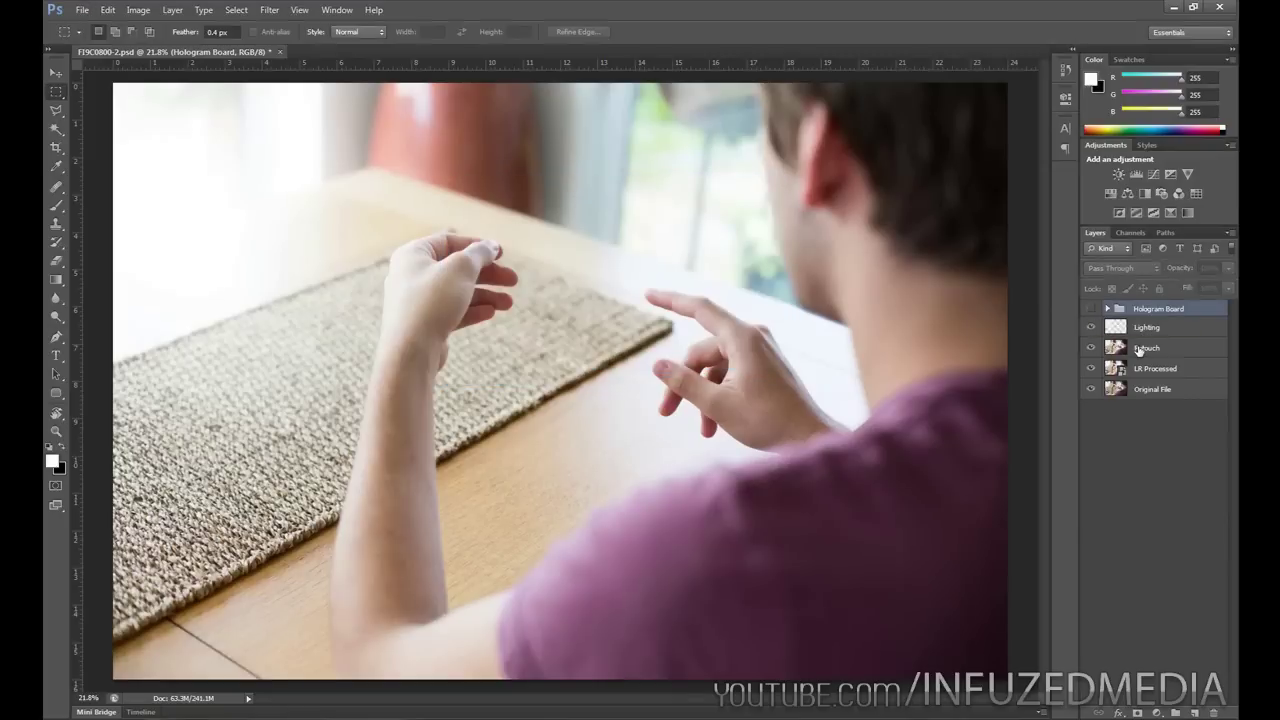
left_click(1138, 348)
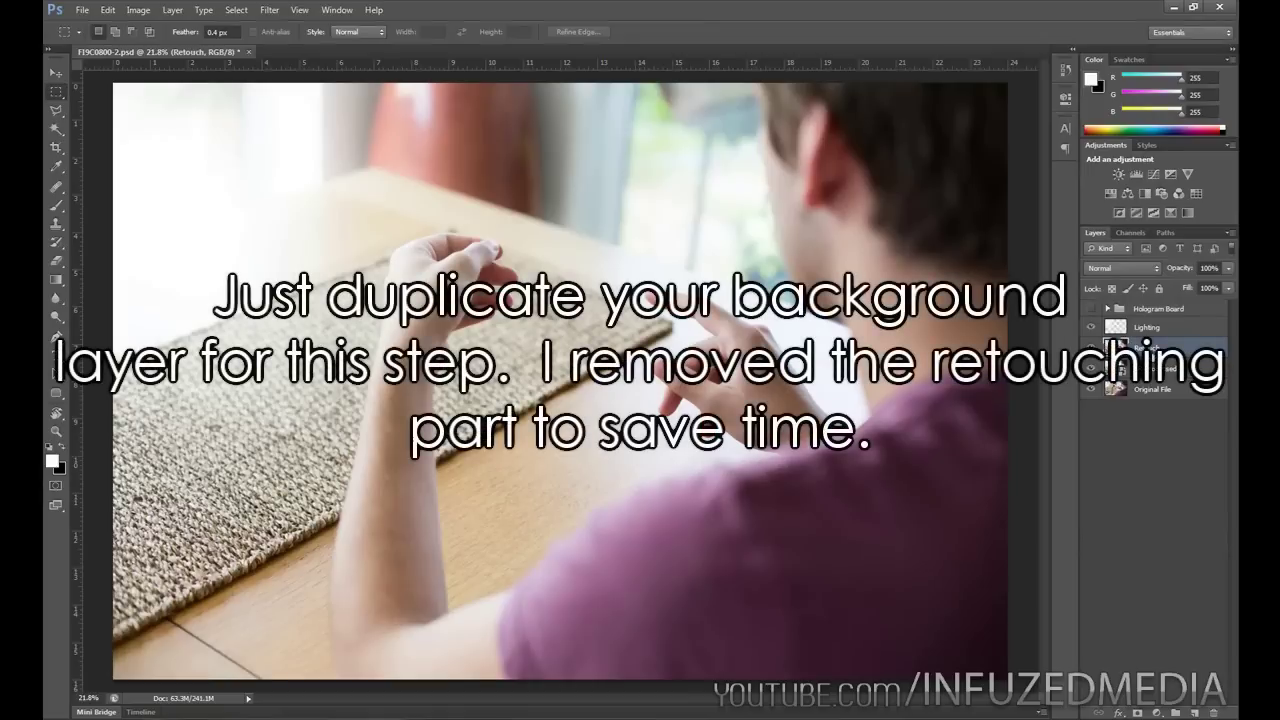
key("ctrl+j")
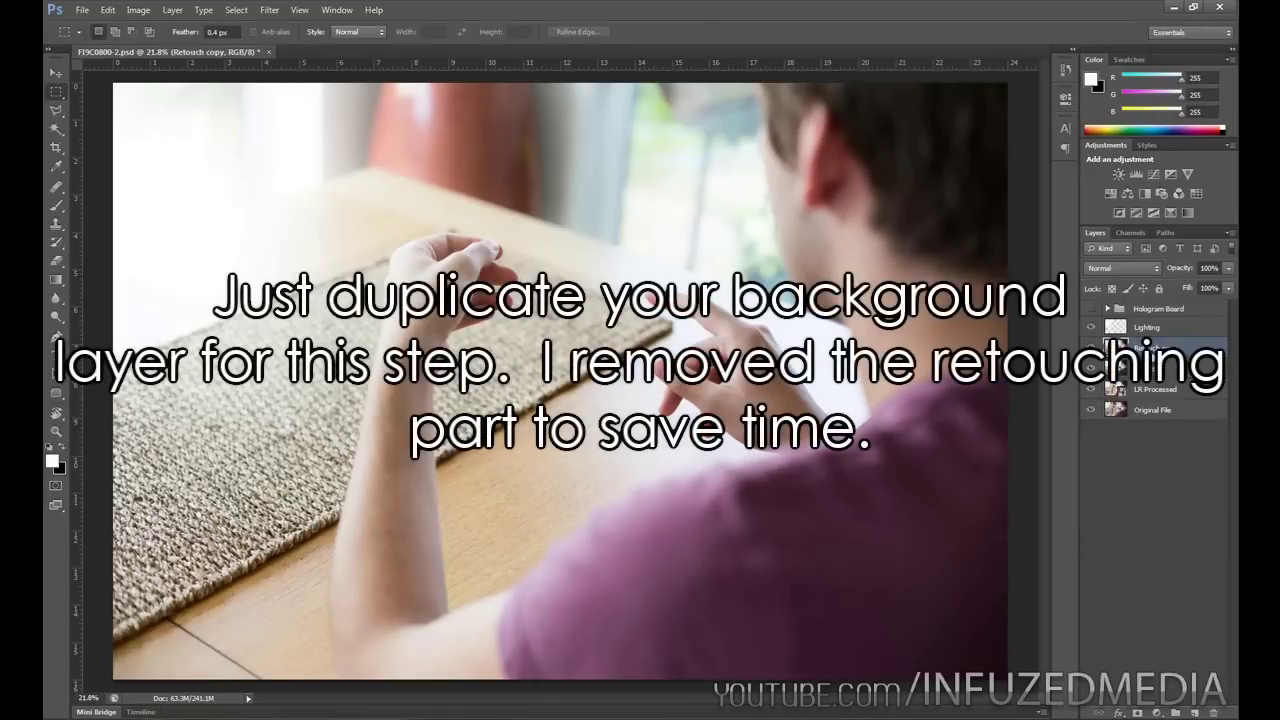
left_click_drag(1120, 362, 1137, 304)
double_click(1158, 311)
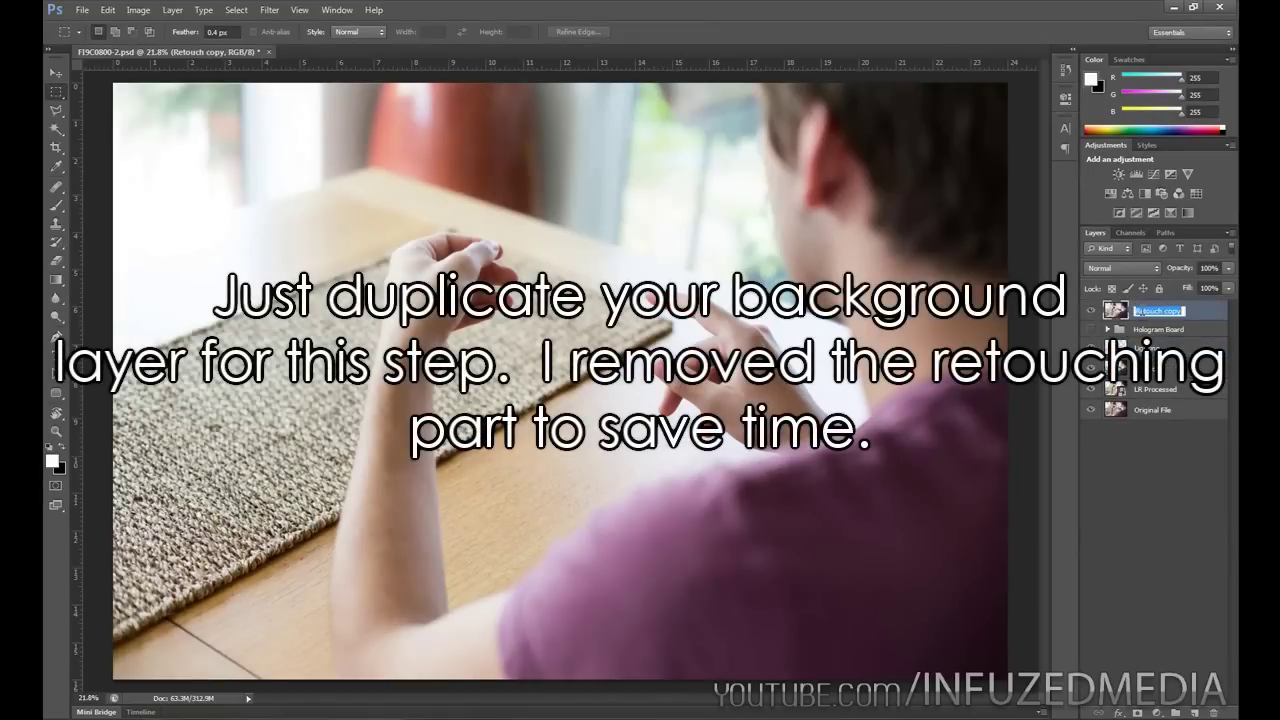
type("Hands")
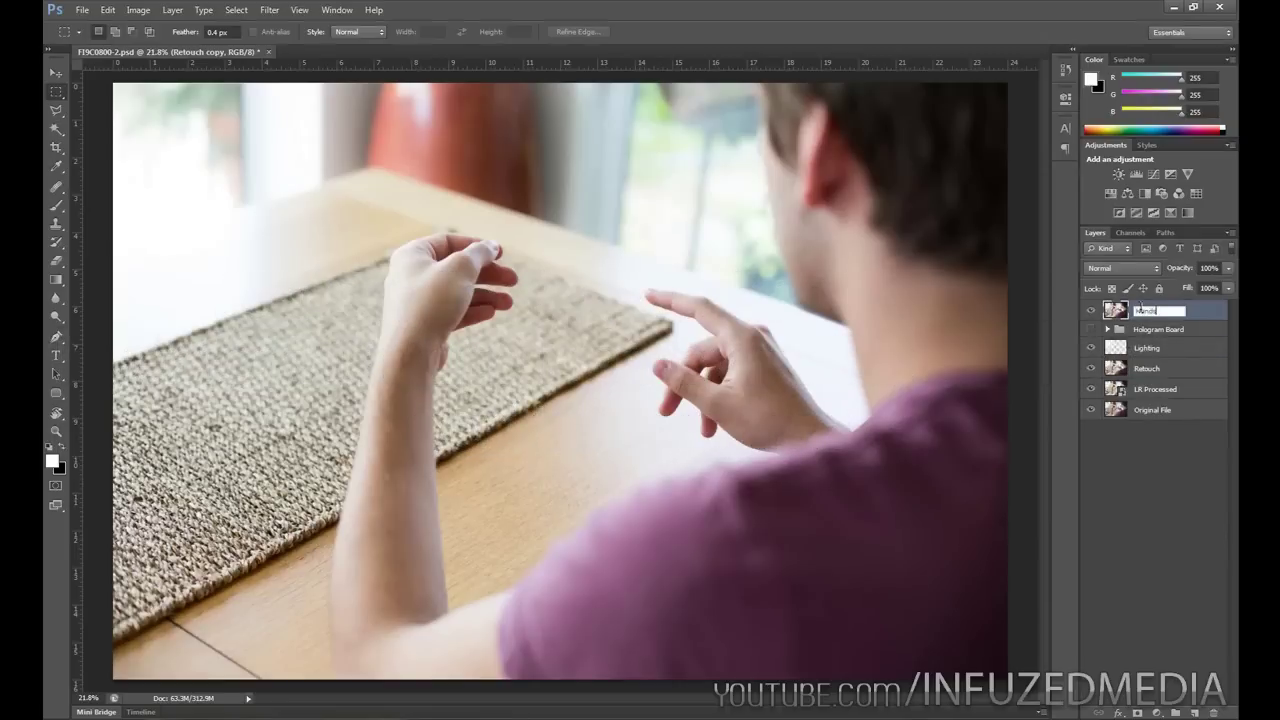
key("Return")
- Set up a soft 64 px brush with 0% hardness and enter Quick Mask mode on the Hands layer
key("b")
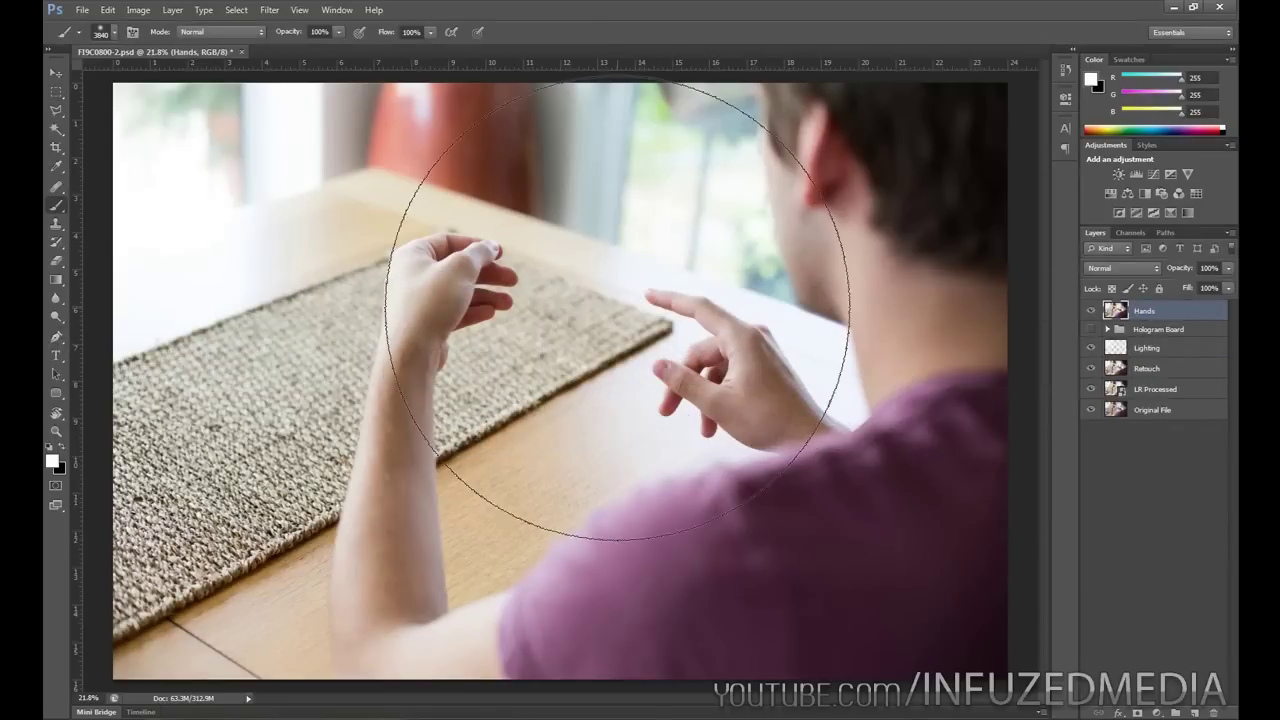
right_click(620, 318)
left_click(579, 49)
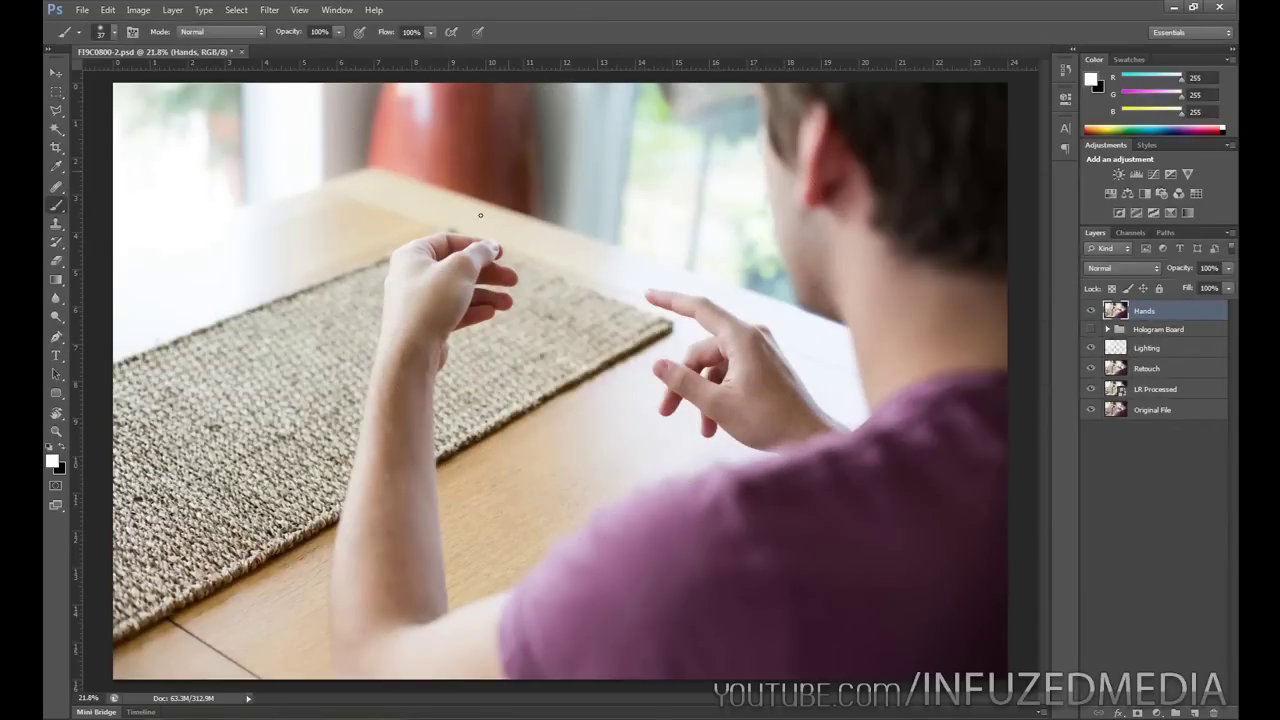
scroll(430, 290, "up", 3)
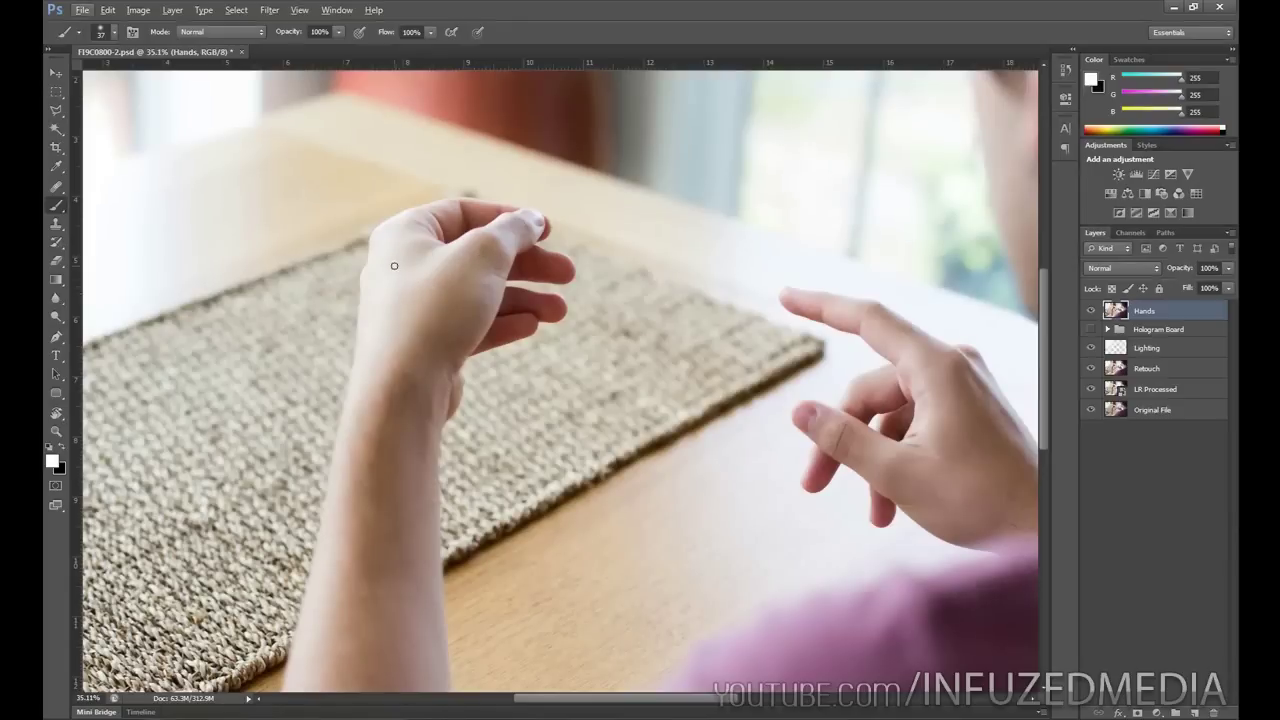
right_click(470, 248)
left_click_drag(489, 282, 531, 279)
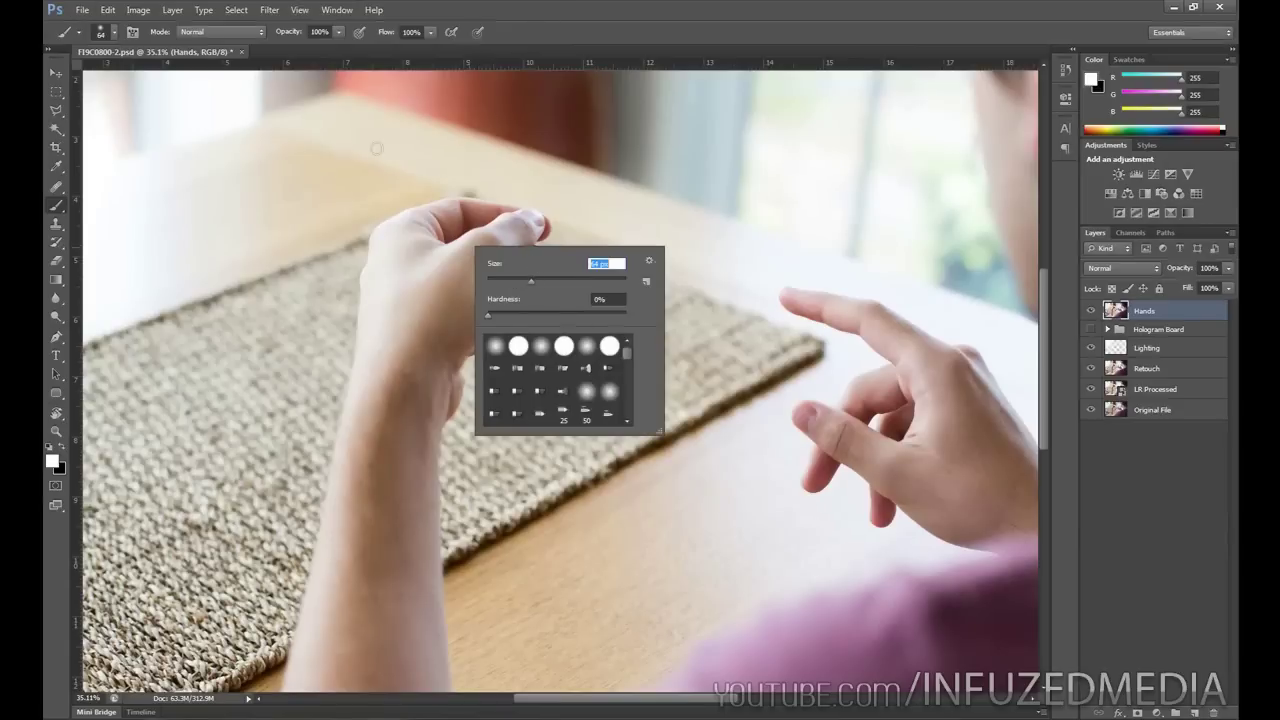
key("Return")
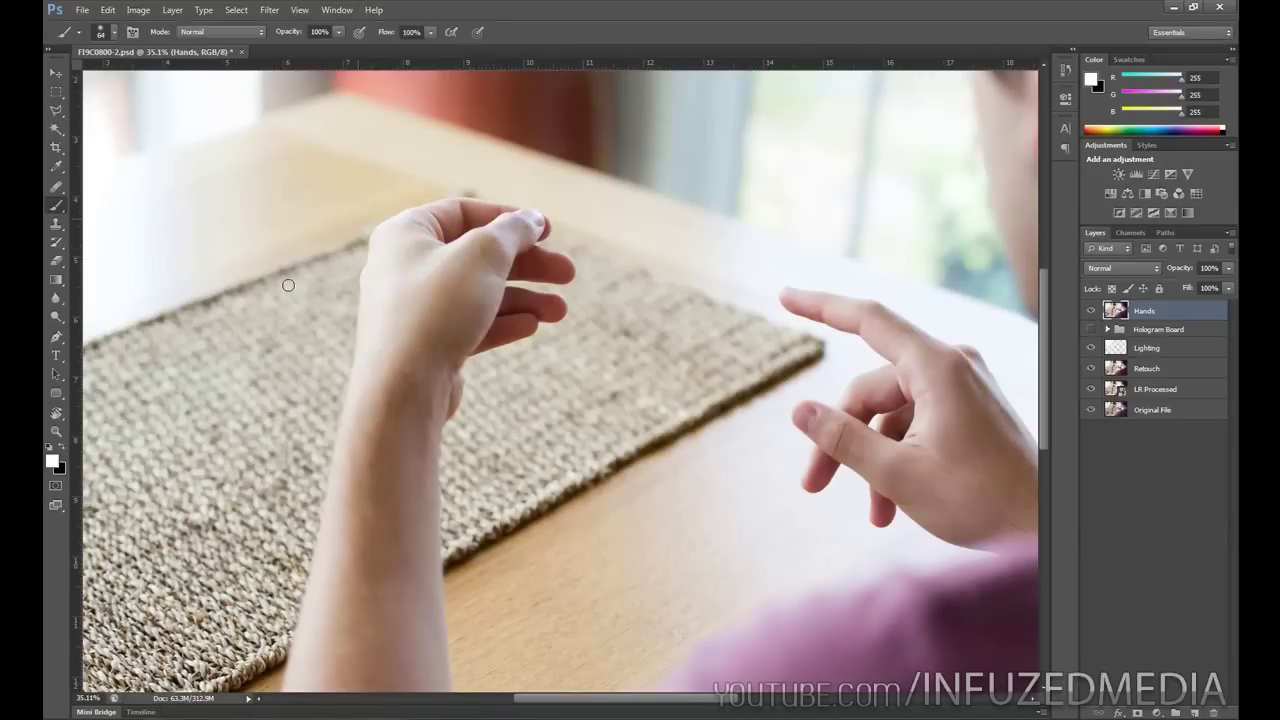
left_click(56, 487)
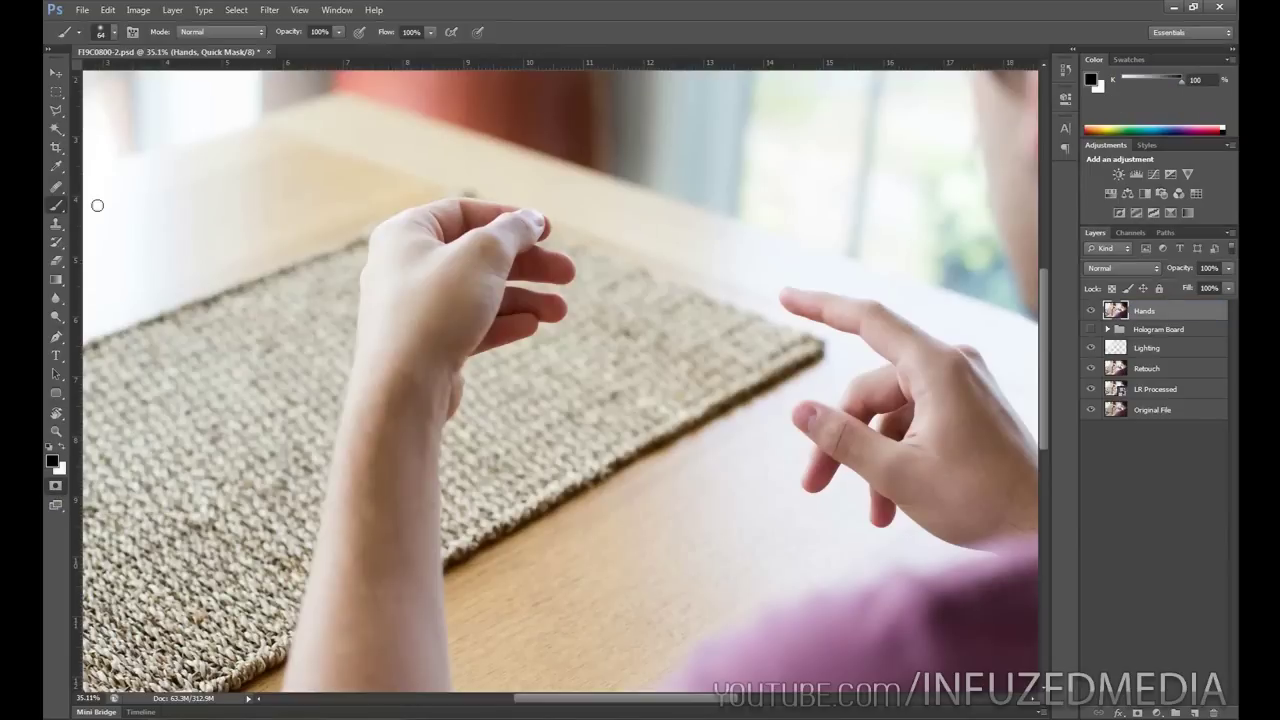
- Paint the quick mask over the thumb and back of the raised left hand, following its edges closely
mouse_move(468, 287)
left_mouse_down()
mouse_move(409, 346)
mouse_move(453, 281)
mouse_move(430, 320)
mouse_move(447, 332)
mouse_move(461, 310)
mouse_move(465, 339)
mouse_move(510, 255)
left_mouse_up()
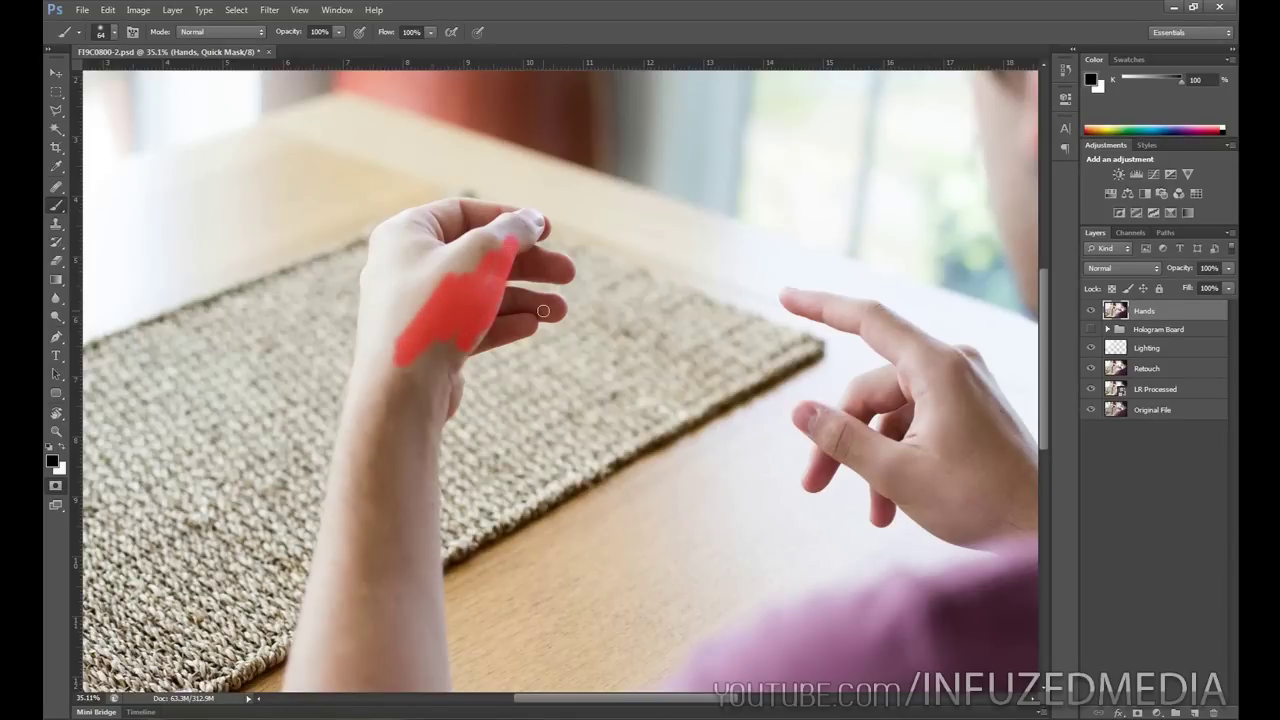
scroll(543, 311, "up", 3)
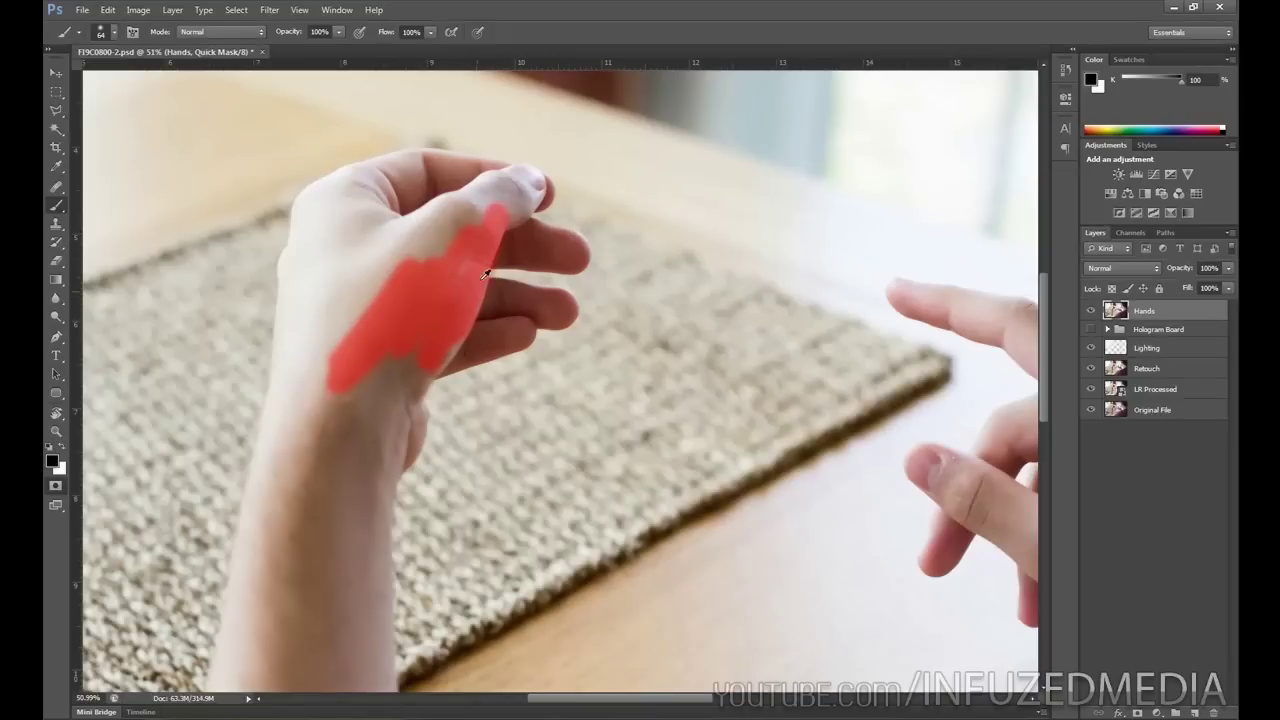
scroll(491, 271, "up", 3)
left_click_drag(550, 188, 588, 135)
mouse_move(545, 119)
left_mouse_down()
mouse_move(440, 160)
mouse_move(377, 220)
mouse_move(554, 137)
mouse_move(471, 257)
left_mouse_up()
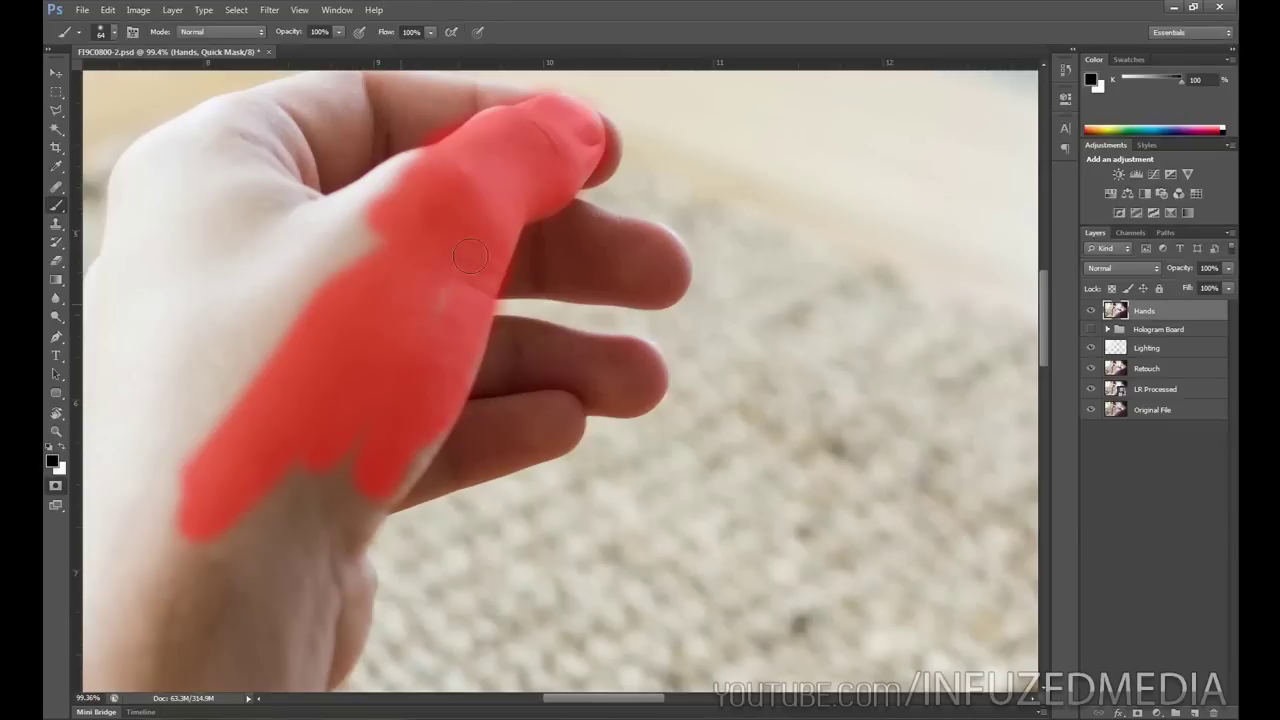
mouse_move(427, 311)
left_mouse_down()
mouse_move(471, 206)
mouse_move(366, 191)
mouse_move(239, 241)
mouse_move(201, 287)
mouse_move(322, 238)
mouse_move(355, 249)
mouse_move(292, 263)
mouse_move(323, 286)
mouse_move(291, 331)
mouse_move(450, 364)
mouse_move(416, 355)
mouse_move(336, 272)
mouse_move(277, 282)
mouse_move(160, 397)
mouse_move(171, 337)
mouse_move(180, 395)
left_mouse_up()
mouse_move(200, 452)
left_mouse_down()
mouse_move(286, 315)
mouse_move(316, 416)
mouse_move(264, 328)
mouse_move(216, 489)
mouse_move(253, 589)
mouse_move(321, 498)
left_mouse_up()
scroll(321, 498, "down", 5)
scroll(398, 297, "up", 2)
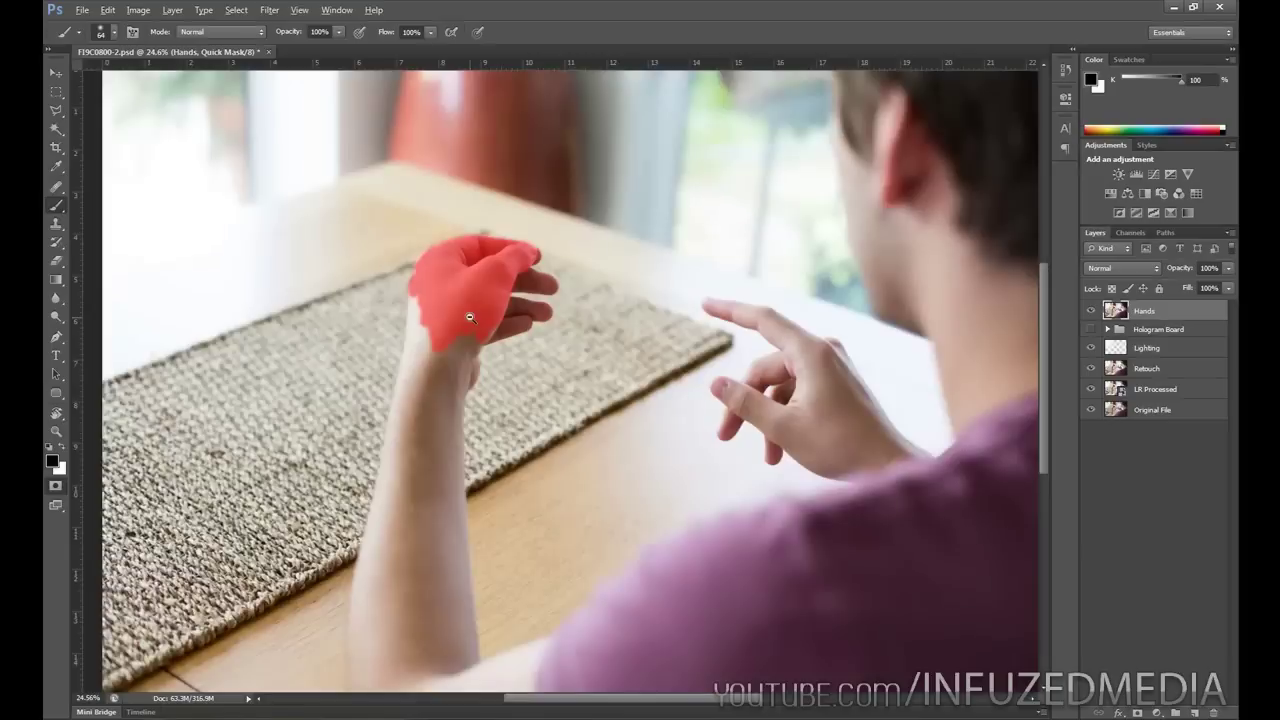
- Extend the quick mask over the left wrist, right hand, face and neck, enlarging the soft brush to 422 px for the head
right_click(398, 297)
key("Tab")
key("Return")
mouse_move(395, 300)
left_mouse_down()
mouse_move(391, 384)
mouse_move(411, 446)
mouse_move(447, 327)
mouse_move(486, 360)
left_mouse_up()
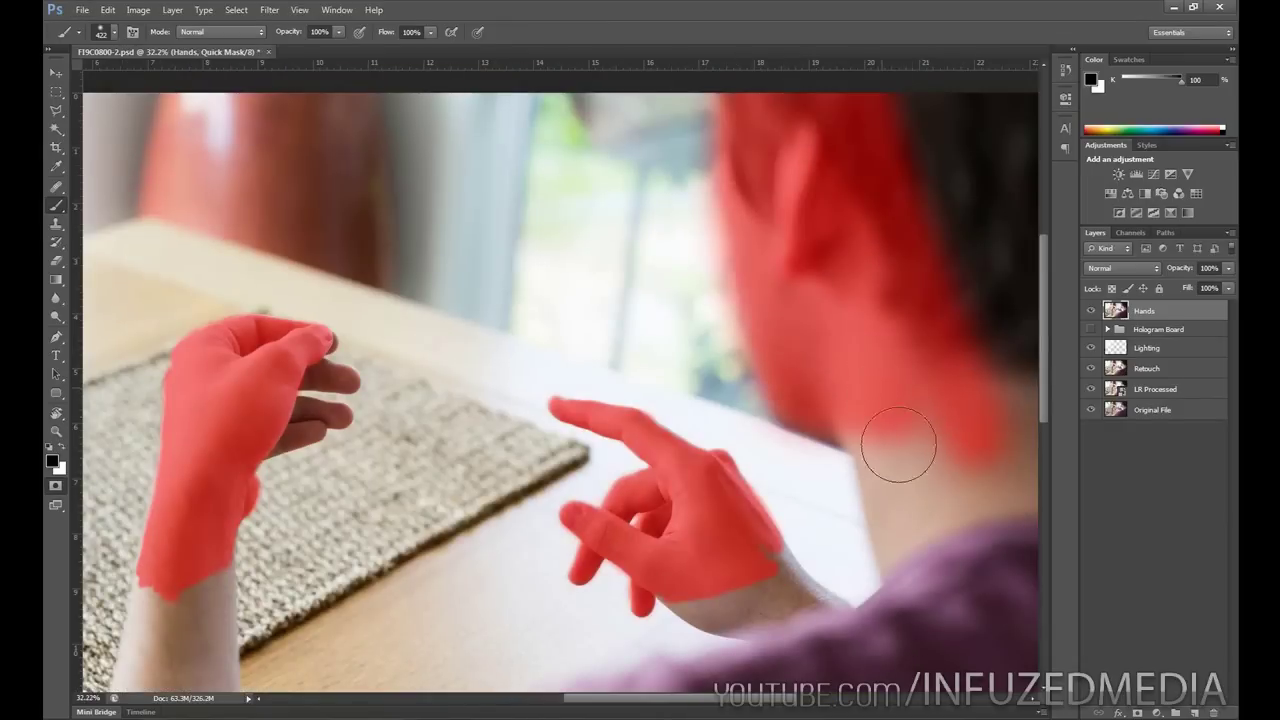
mouse_move(900, 449)
left_mouse_down()
mouse_move(921, 472)
mouse_move(916, 442)
left_mouse_up()
- Fill in the quick mask along the edges of the right index fingertip with a soft 19 px brush
scroll(543, 406, "up", 5)
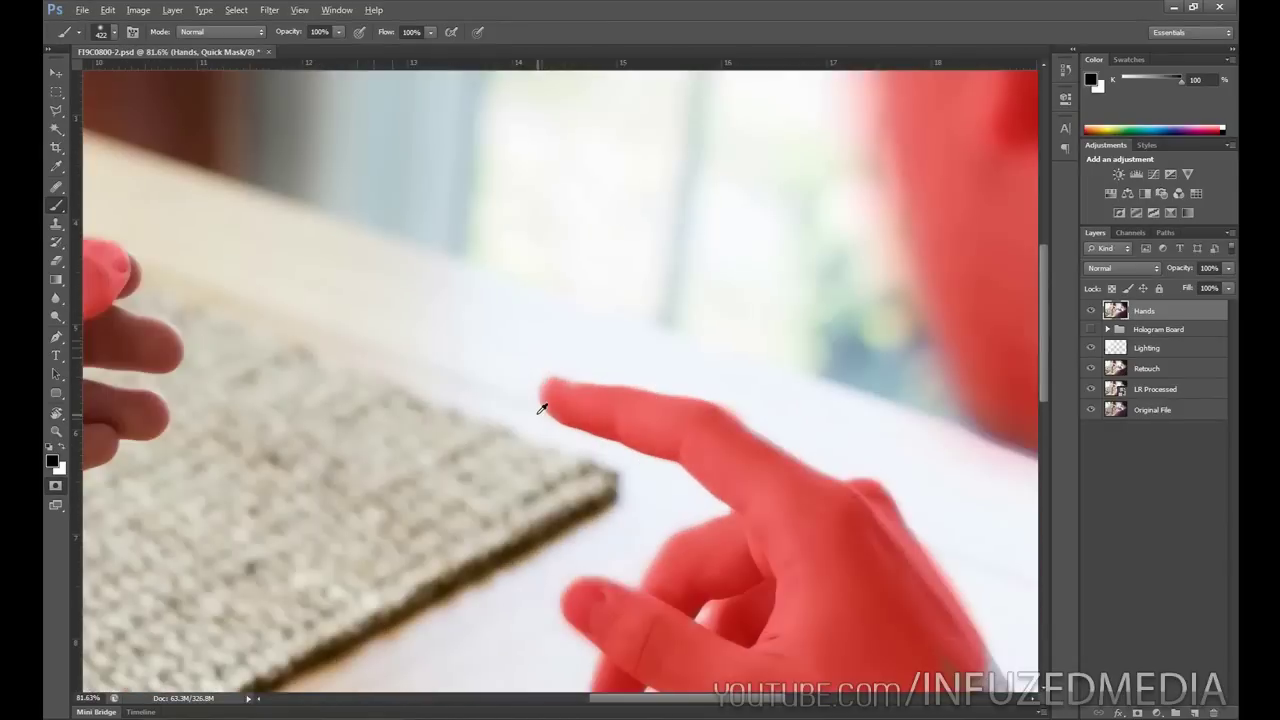
right_click(543, 406)
left_click(567, 446)
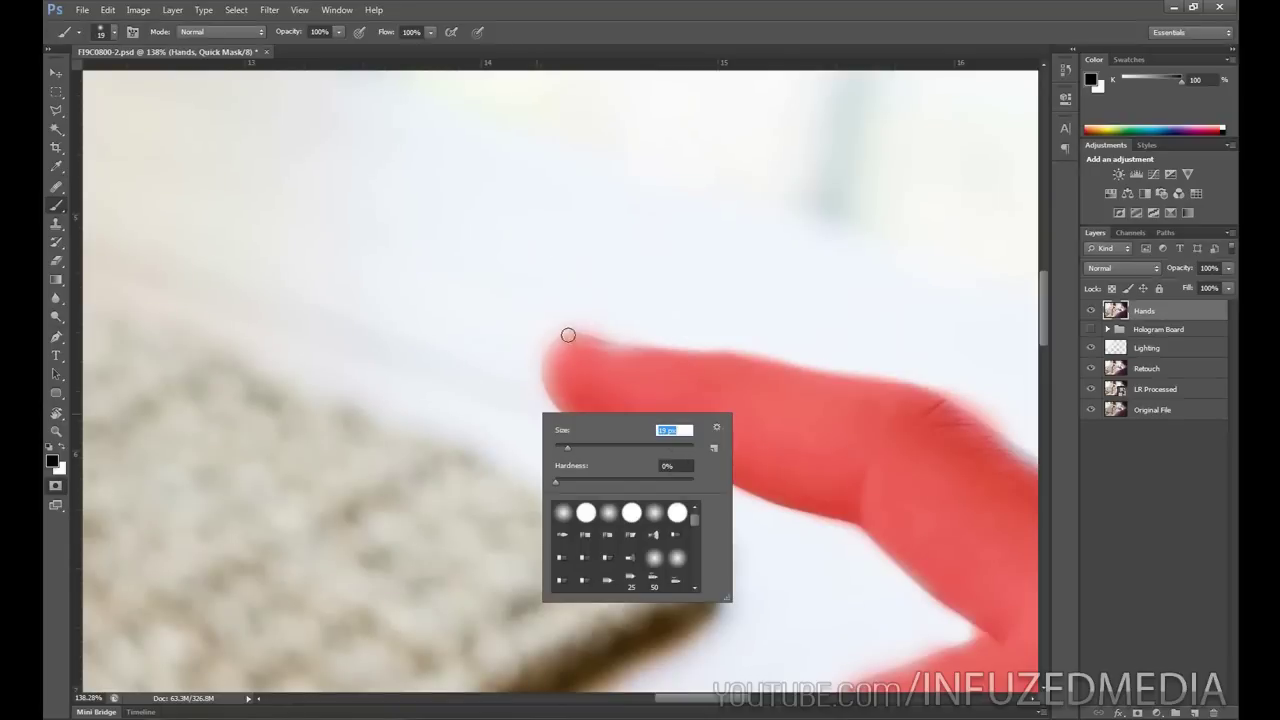
key("Return")
mouse_move(554, 353)
left_mouse_down()
mouse_move(550, 385)
mouse_move(590, 432)
left_mouse_up()
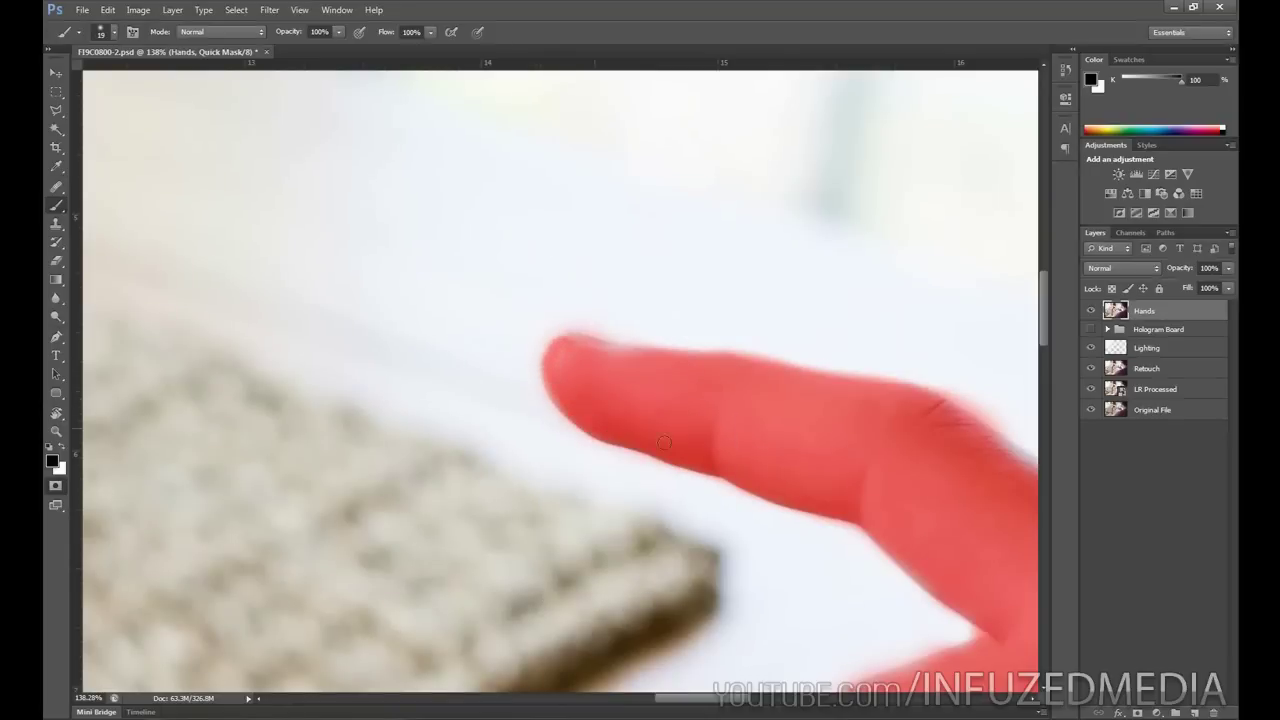
- Exit Quick Mask, delete everything outside the masked hands and head from the Hands layer, deselect, and check the layer in isolation
scroll(749, 455, "down", 5)
scroll(749, 455, "down", 2)
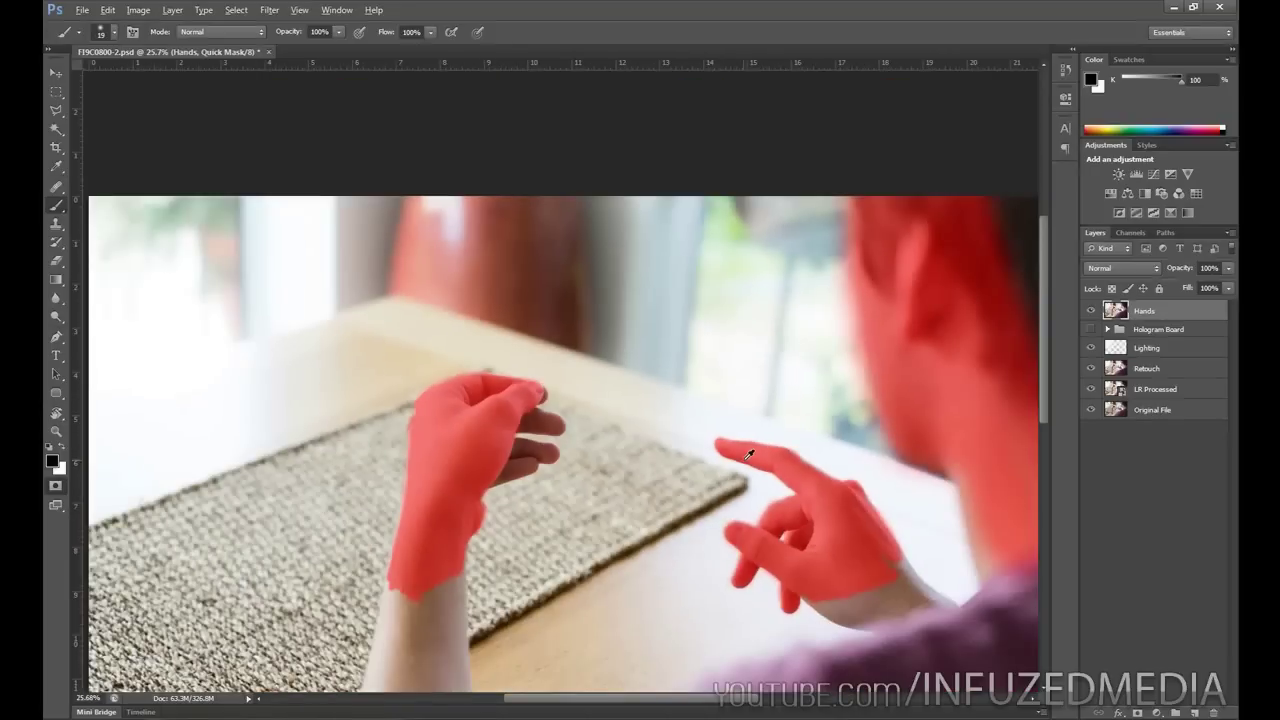
left_click(57, 487)
scroll(440, 405, "down", 2)
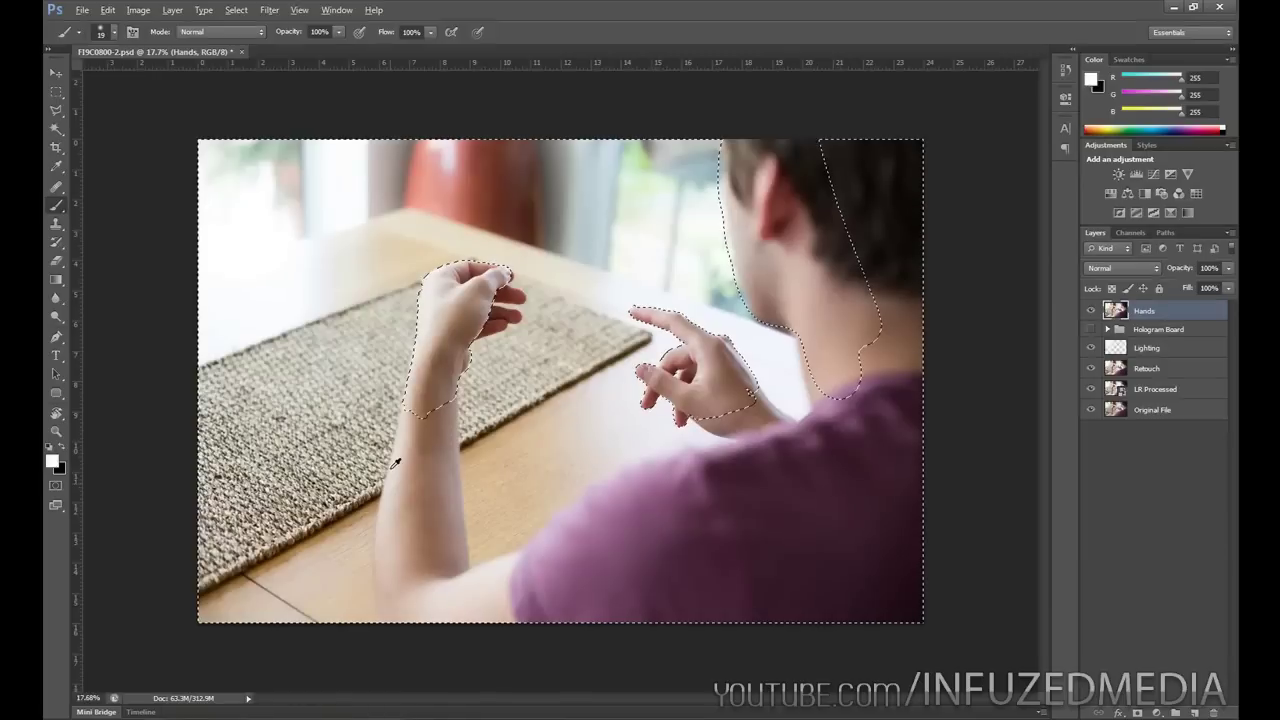
scroll(446, 403, "up", 1)
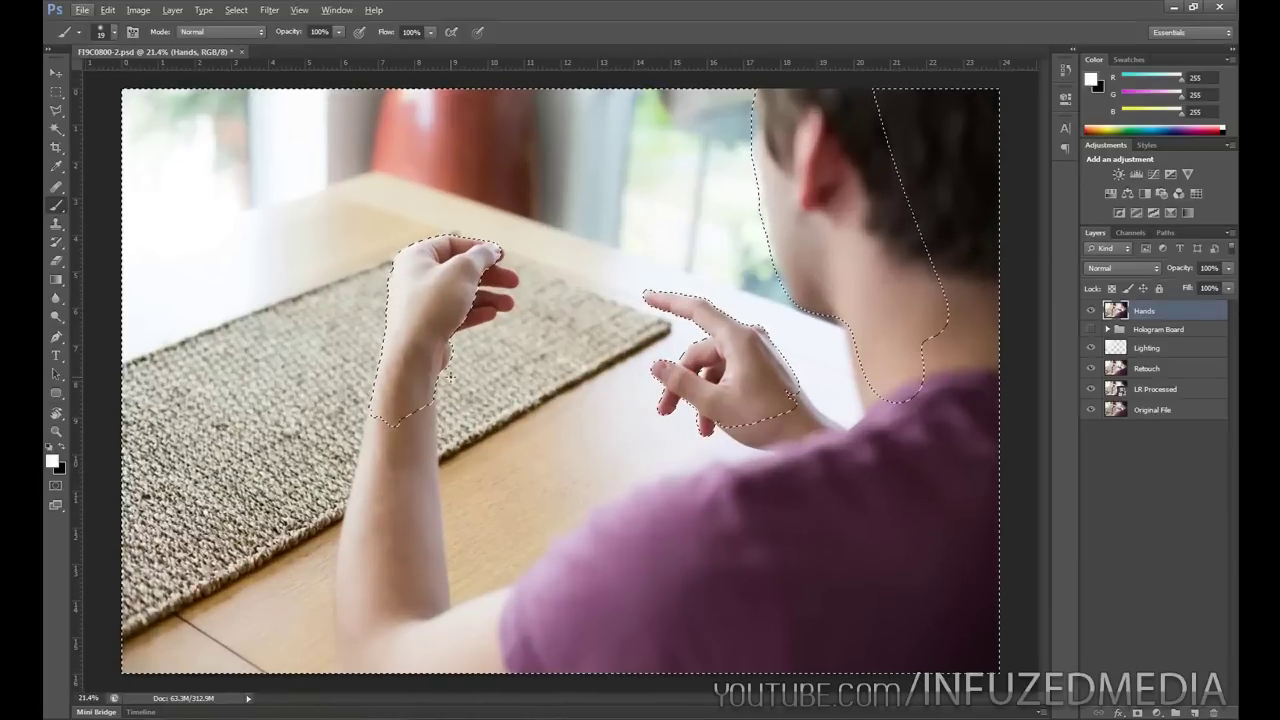
left_click_drag(450, 378, 330, 300)
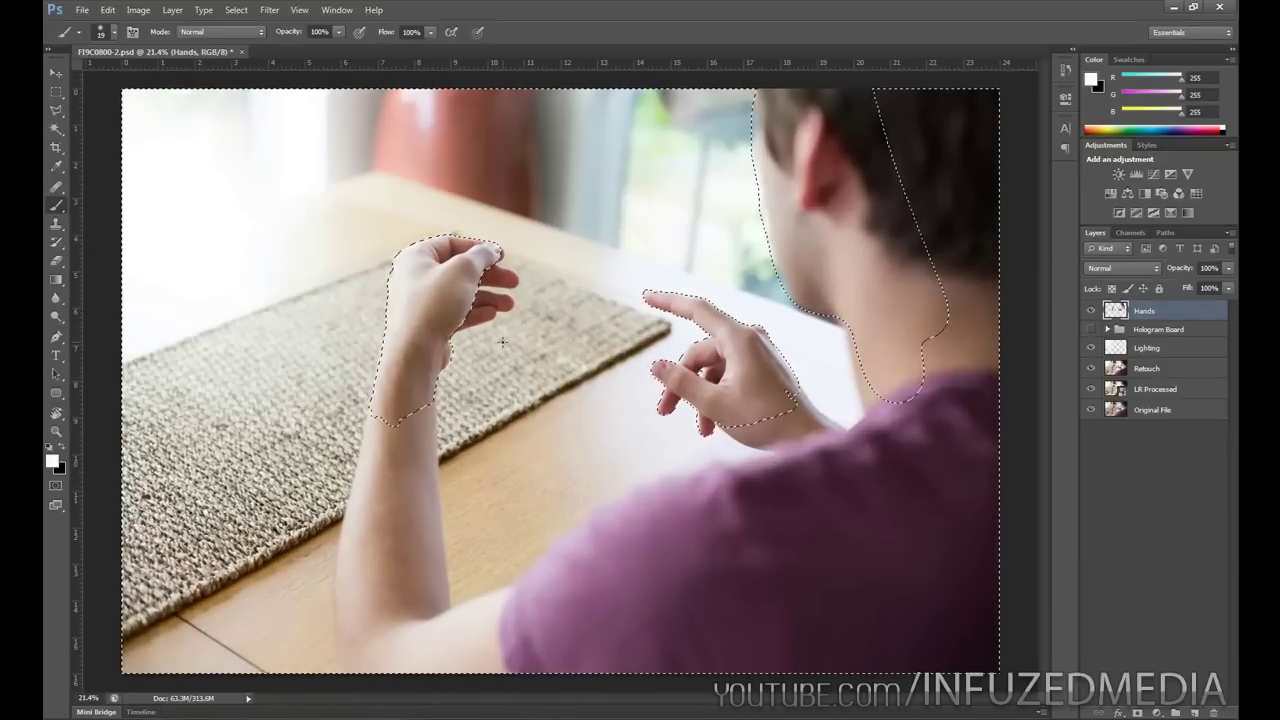
key("m")
left_click(908, 307)
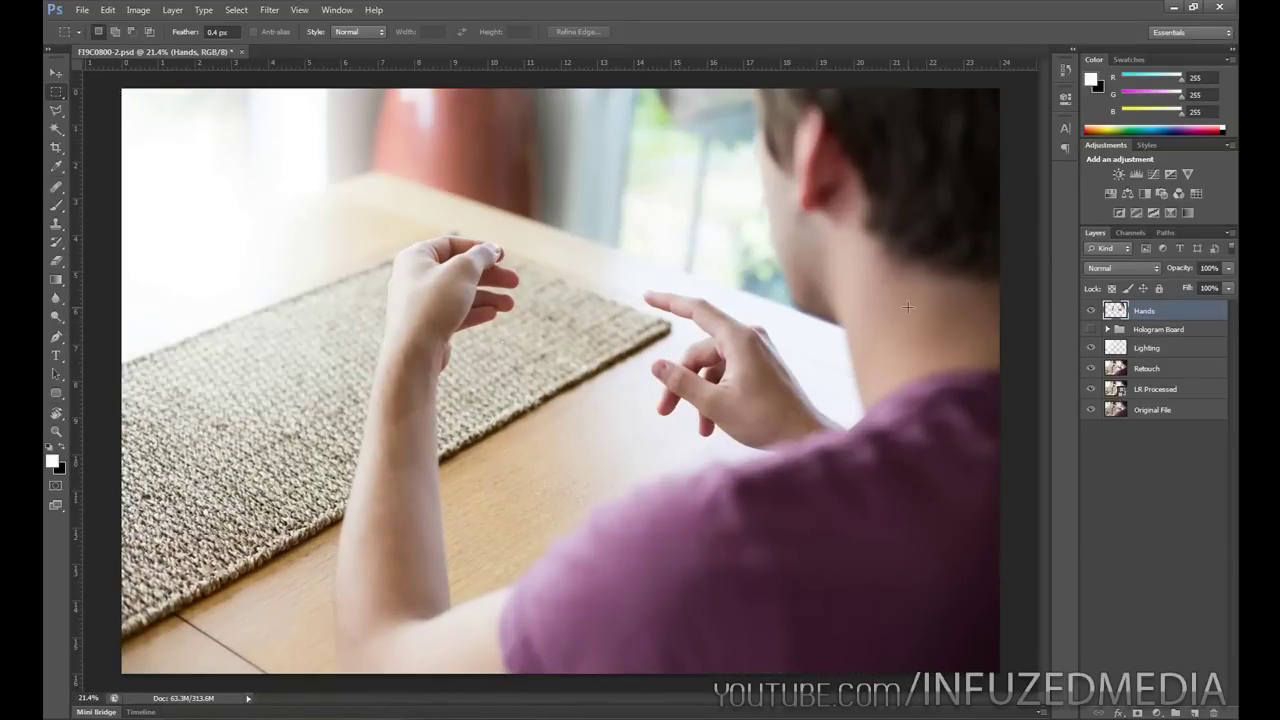
left_click(1090, 310, "alt")
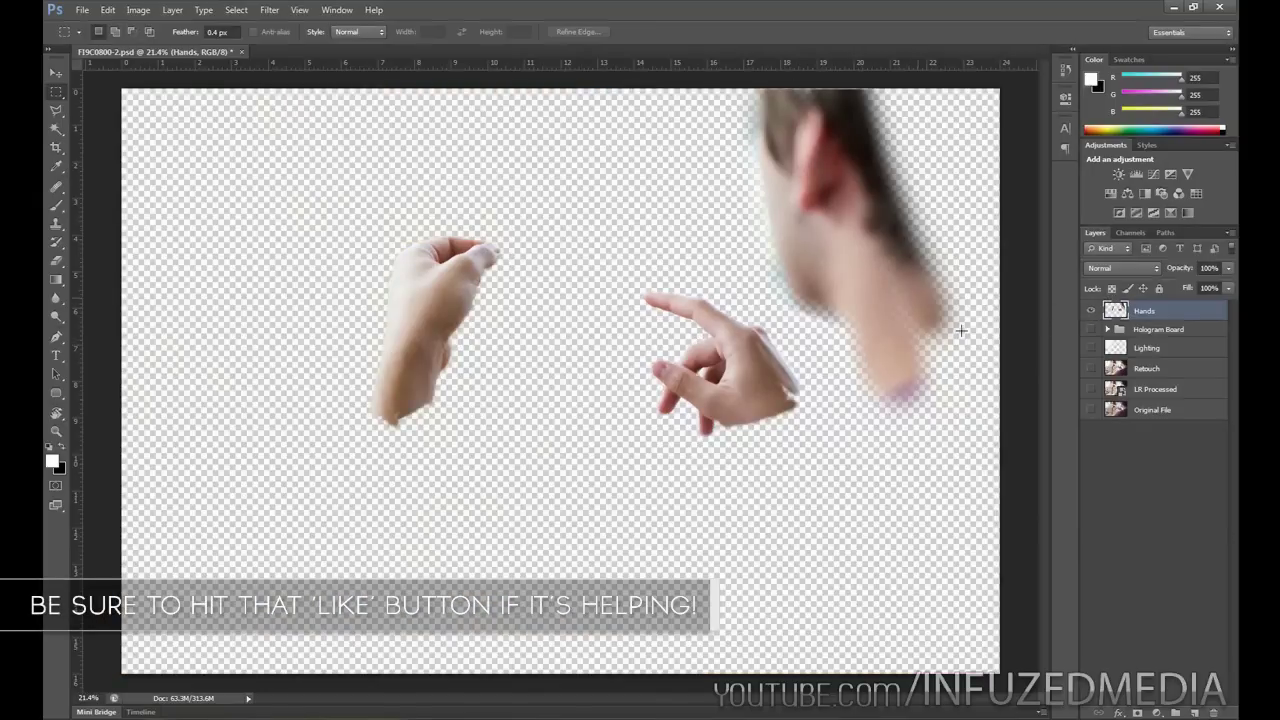
left_click(1090, 310, "alt")
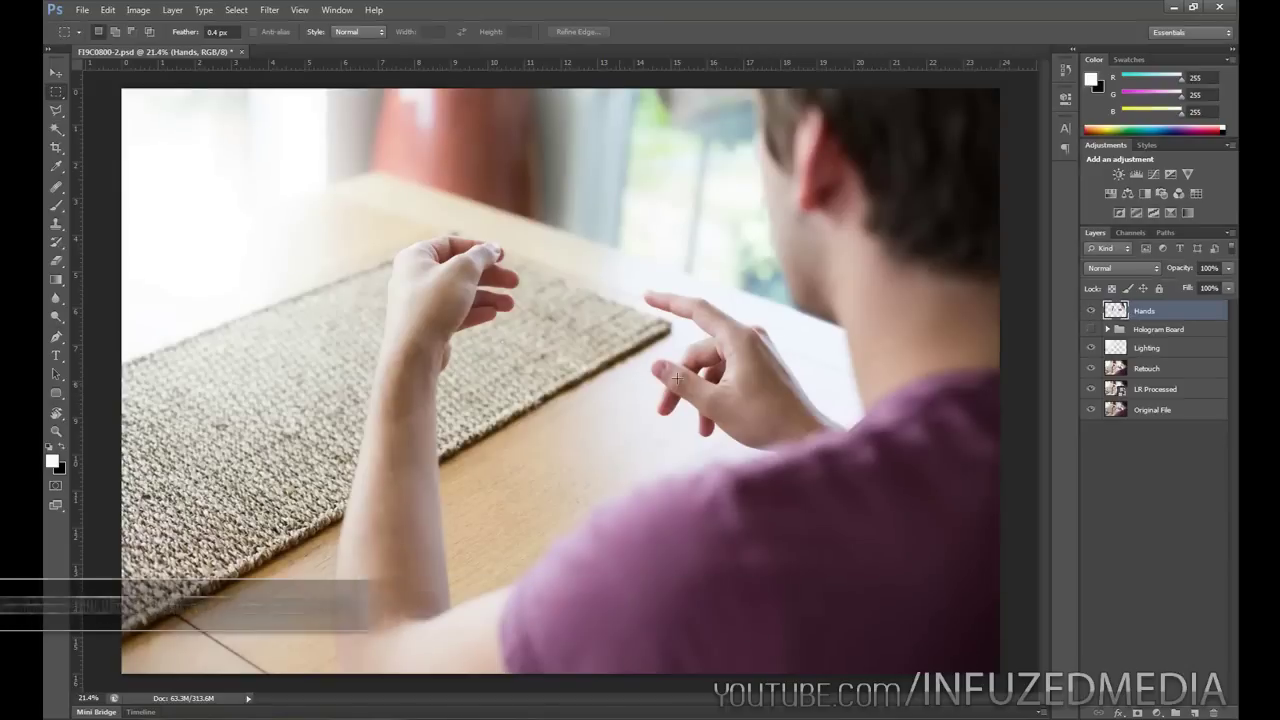
- Move the Lighting layer above the Hands layer and show the Hologram Board group again
left_click(1130, 350)
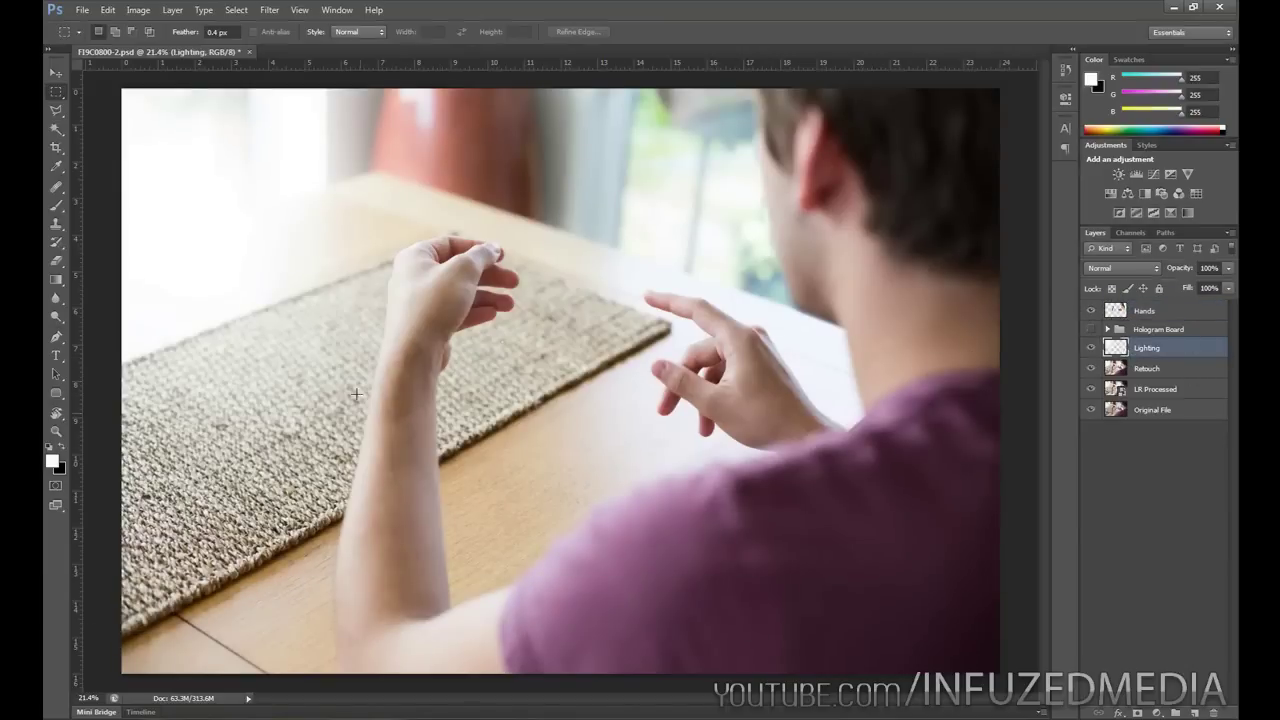
left_click_drag(1143, 355, 1160, 300)
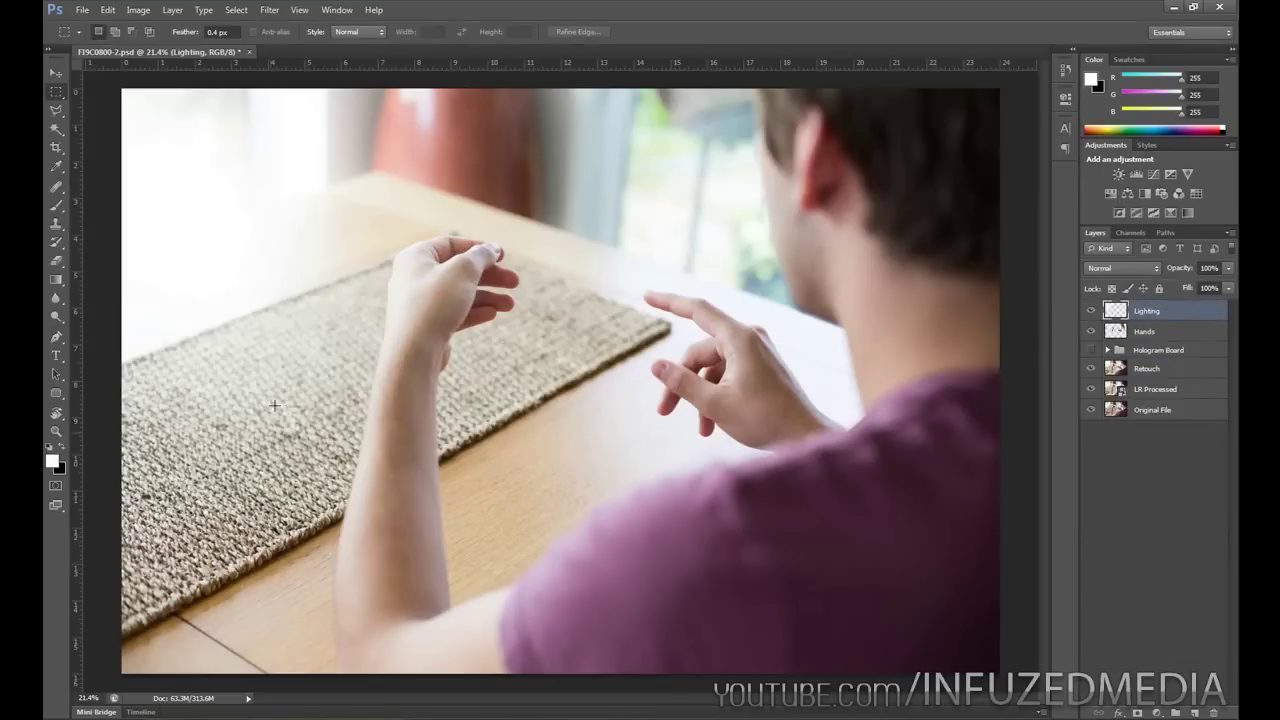
left_click(1090, 350)
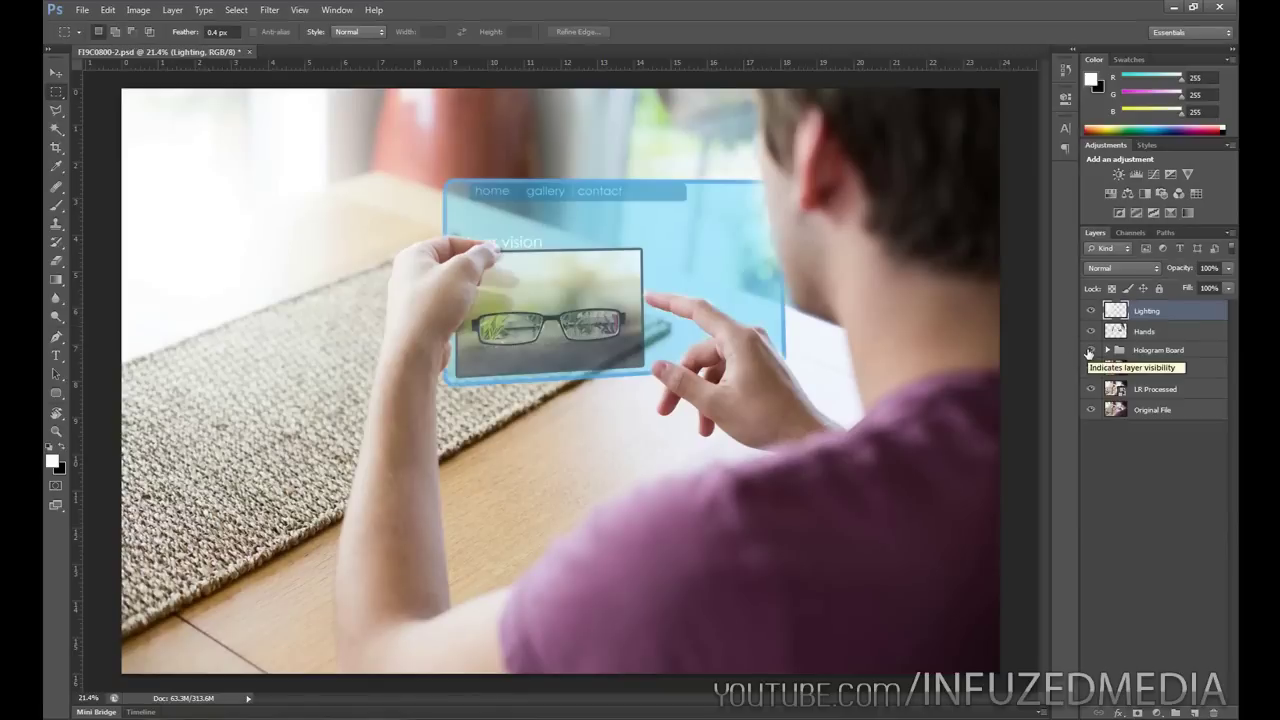
- Examine up close how both hands overlap the hologram board, especially the left thumb and fingers
scroll(480, 300, "up", 5)
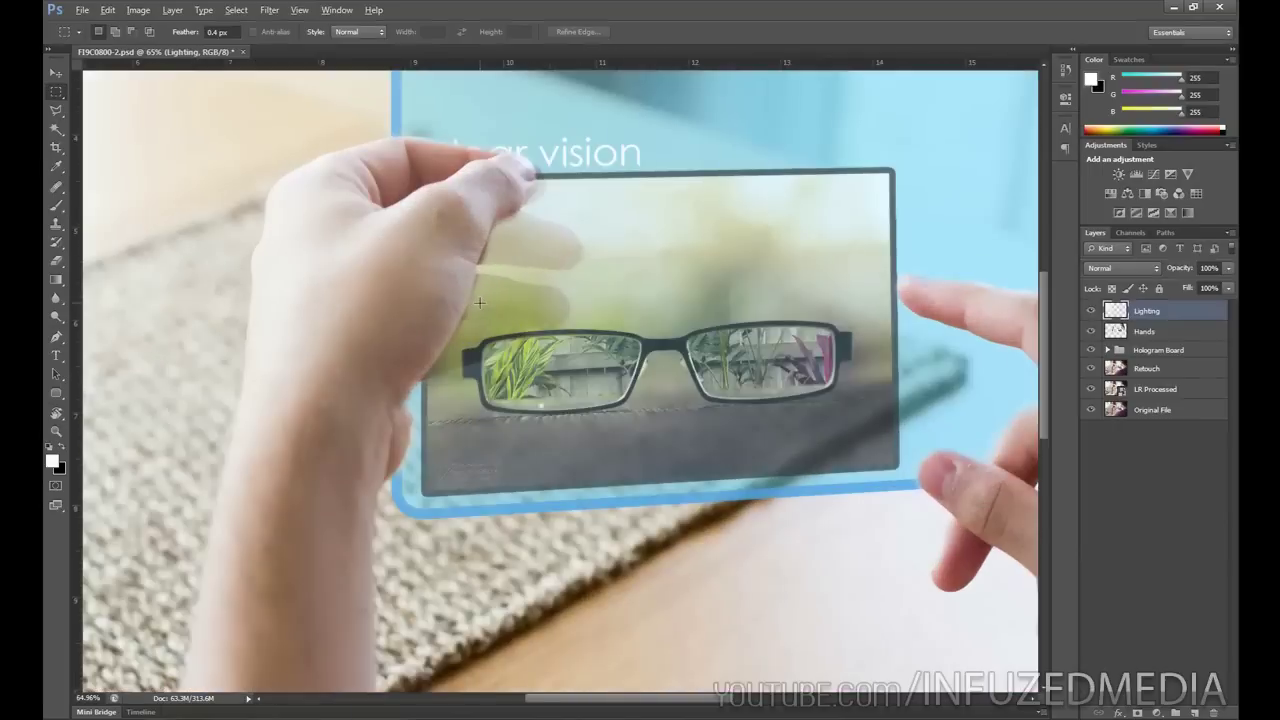
scroll(480, 298, "down", 4)
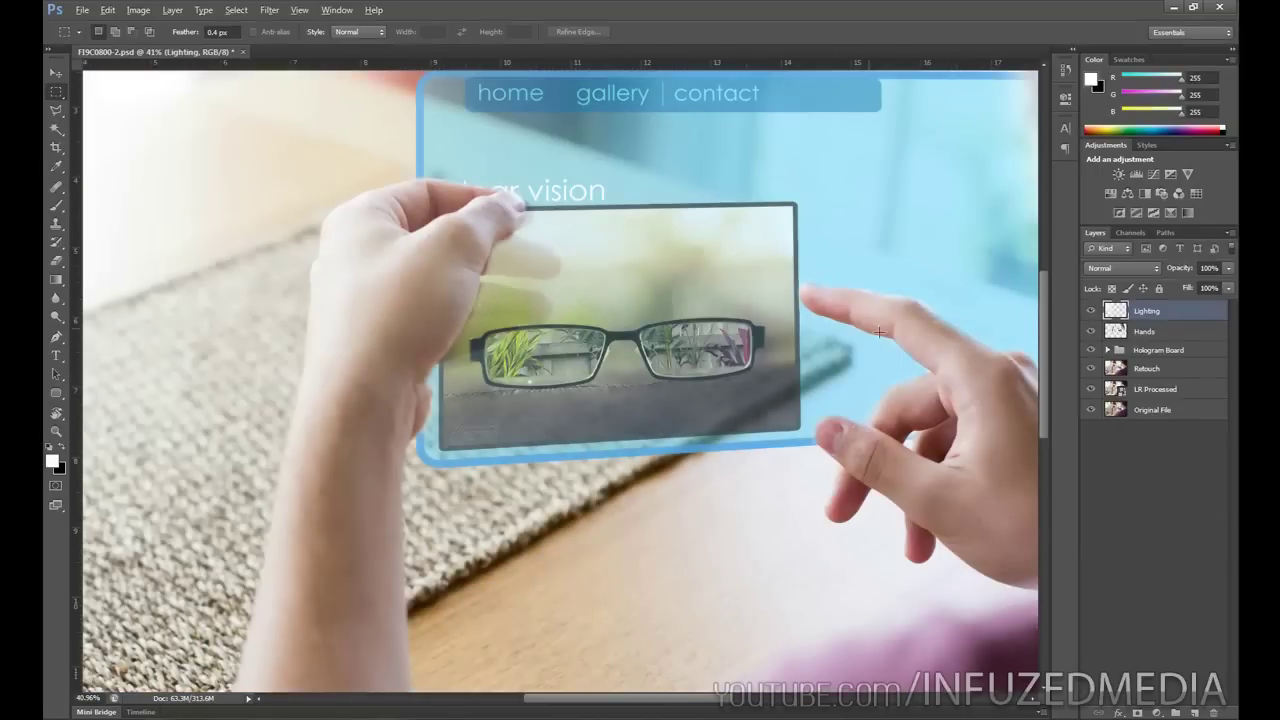
scroll(878, 331, "down", 2)
scroll(872, 352, "up", 1)
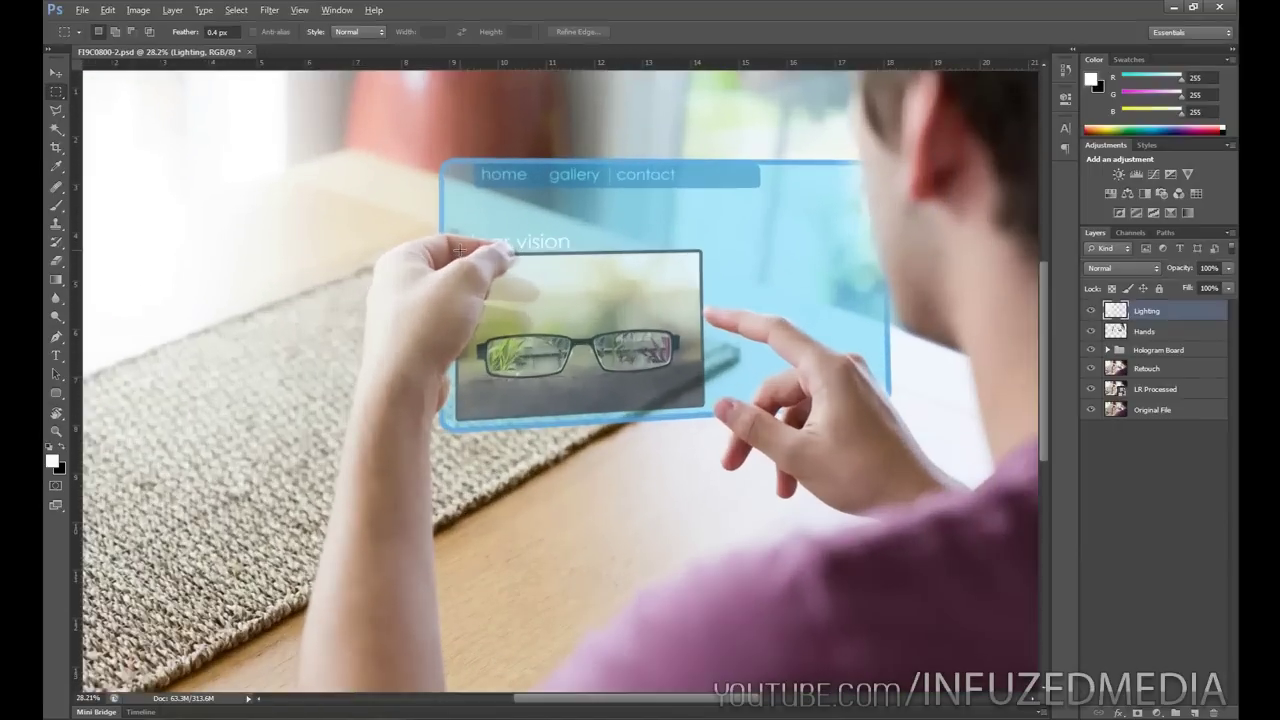
scroll(458, 249, "up", 5)
key("alt")
scroll(416, 632, "down", 1)
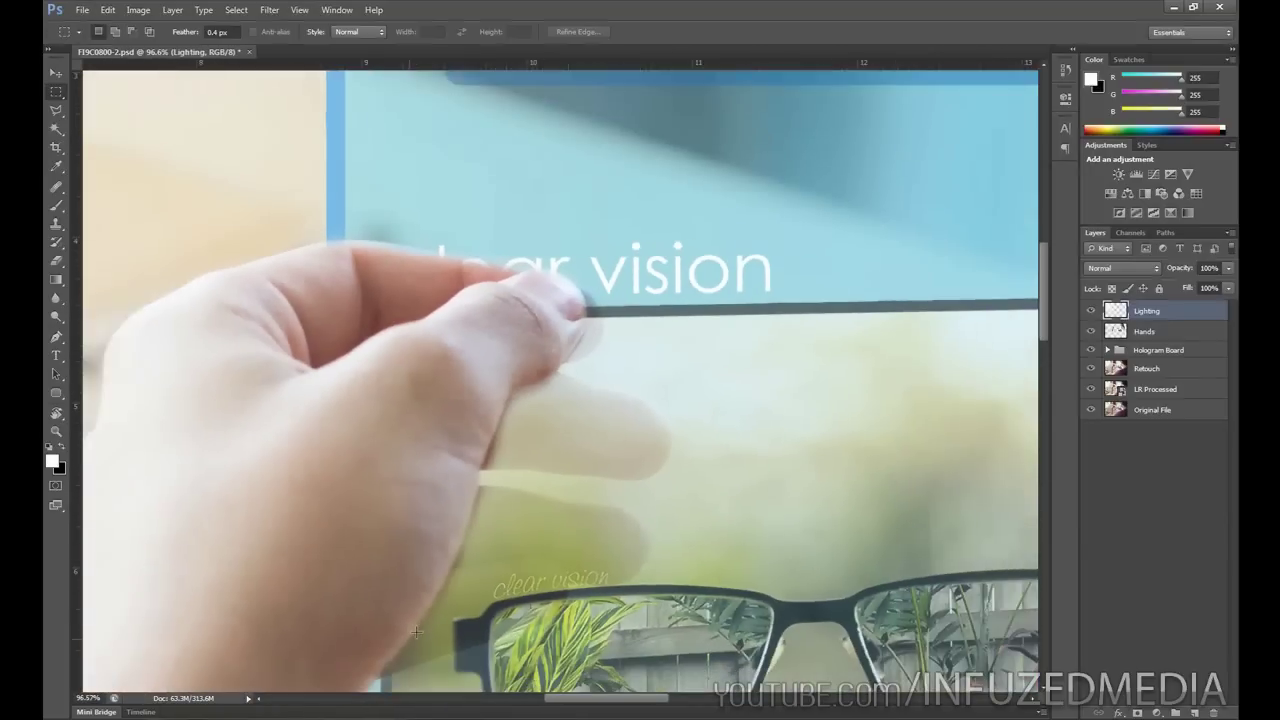
scroll(495, 426, "down", 4)
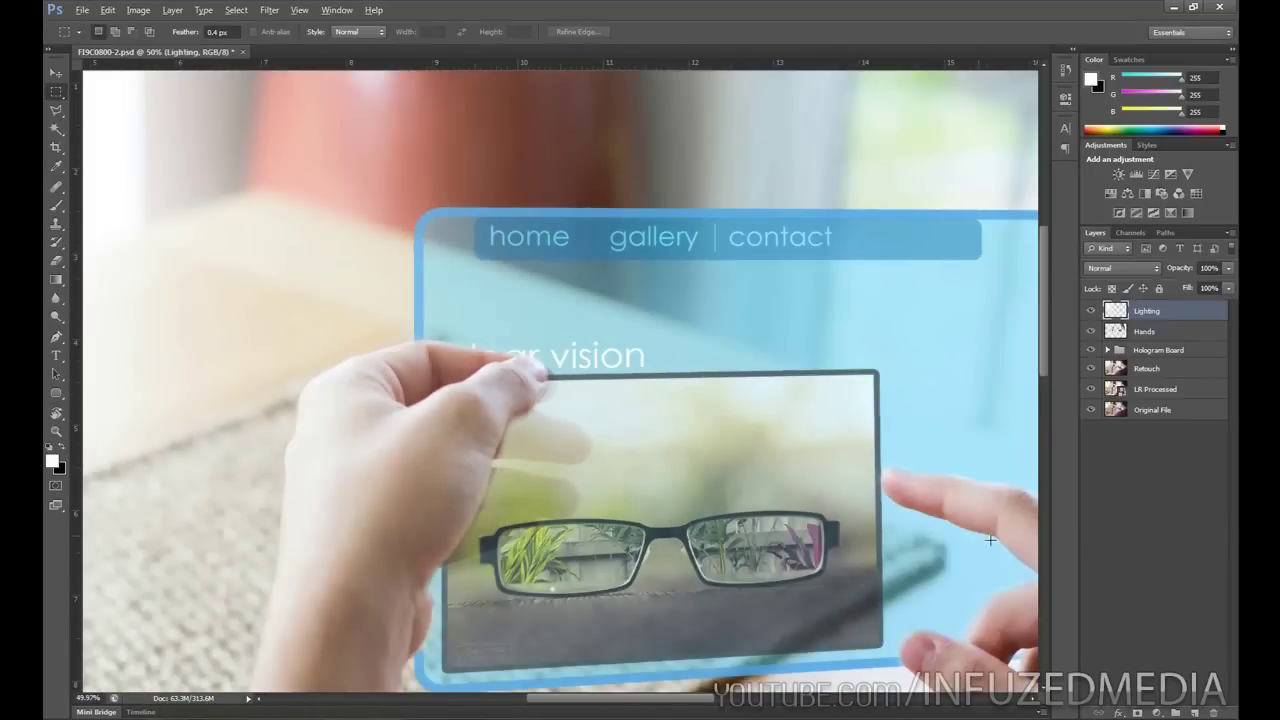
scroll(600, 470, "up", 3)
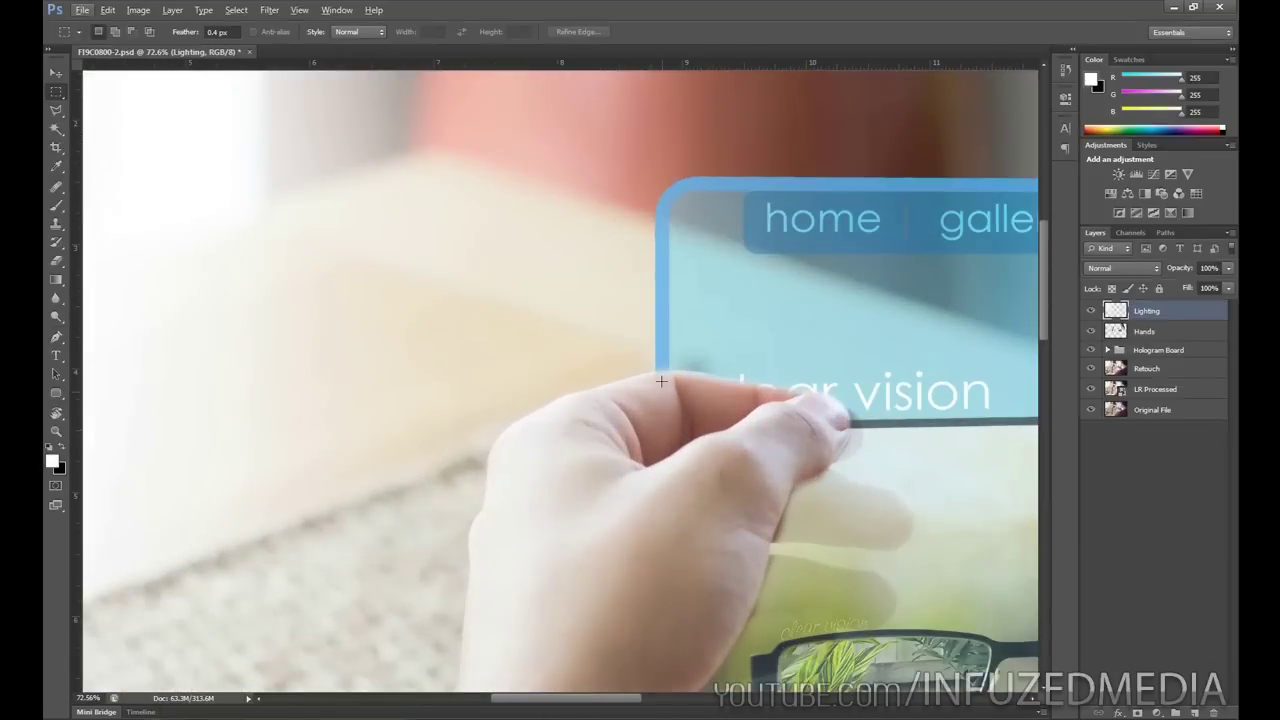
- Add a layer mask to the Hands layer and paint black over the left index finger with a soft 76 px brush
left_click(1117, 340)
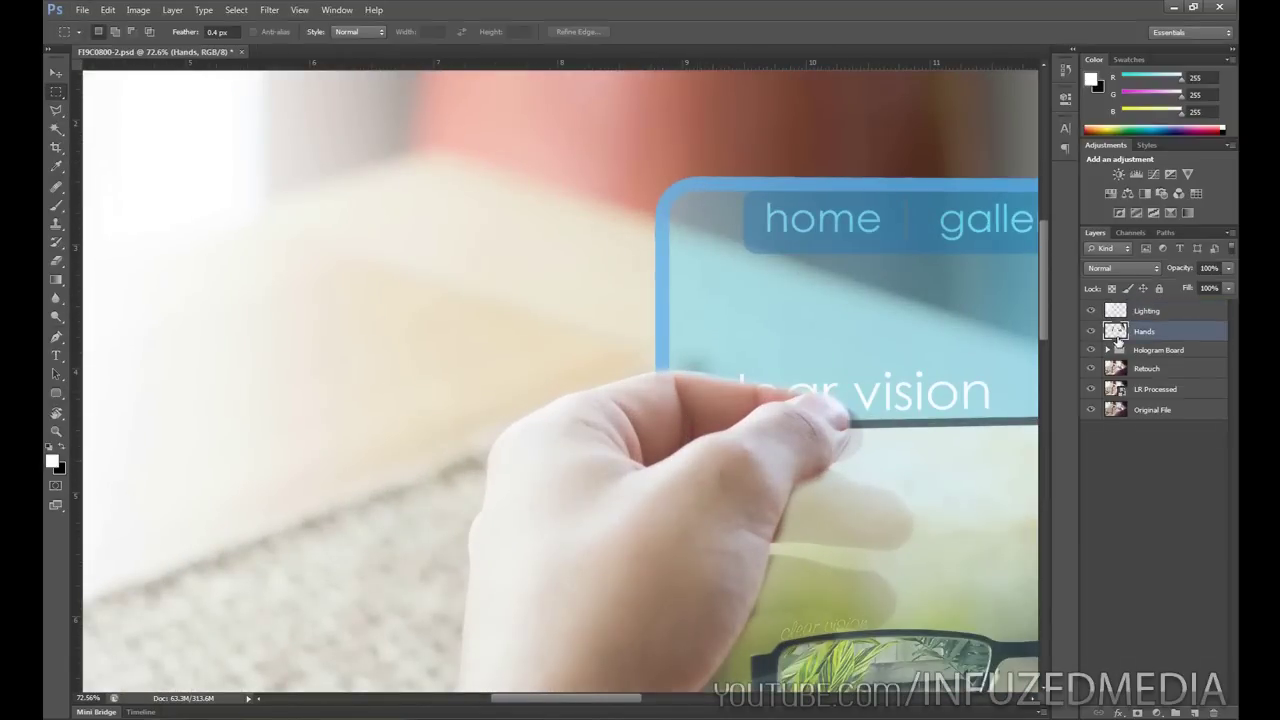
left_click(1137, 713)
key("b")
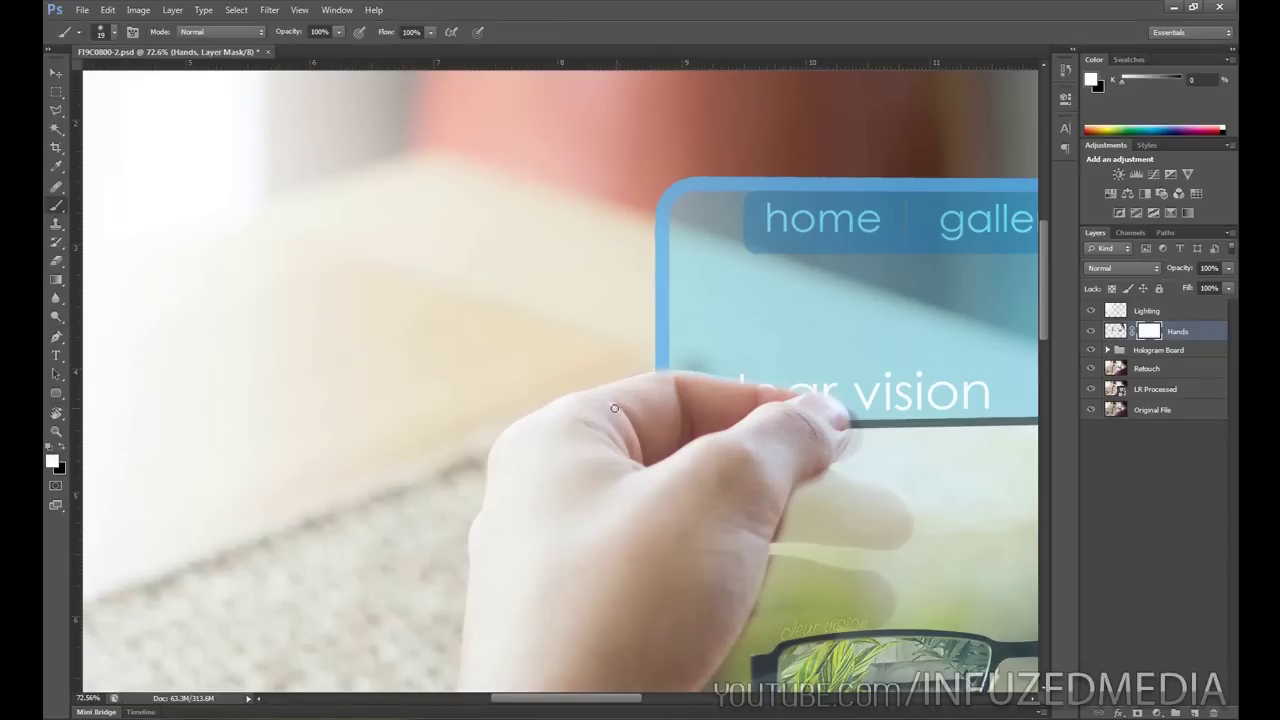
right_click(667, 417)
type("76")
key("Return")
key("x")
mouse_move(667, 380)
left_mouse_down()
mouse_move(671, 431)
mouse_move(708, 399)
mouse_move(777, 368)
left_mouse_up()
- Refine the Hands mask along the left thumb's upper edge and the board's border with a soft 33 px brush, alternating black and white
right_click(672, 336)
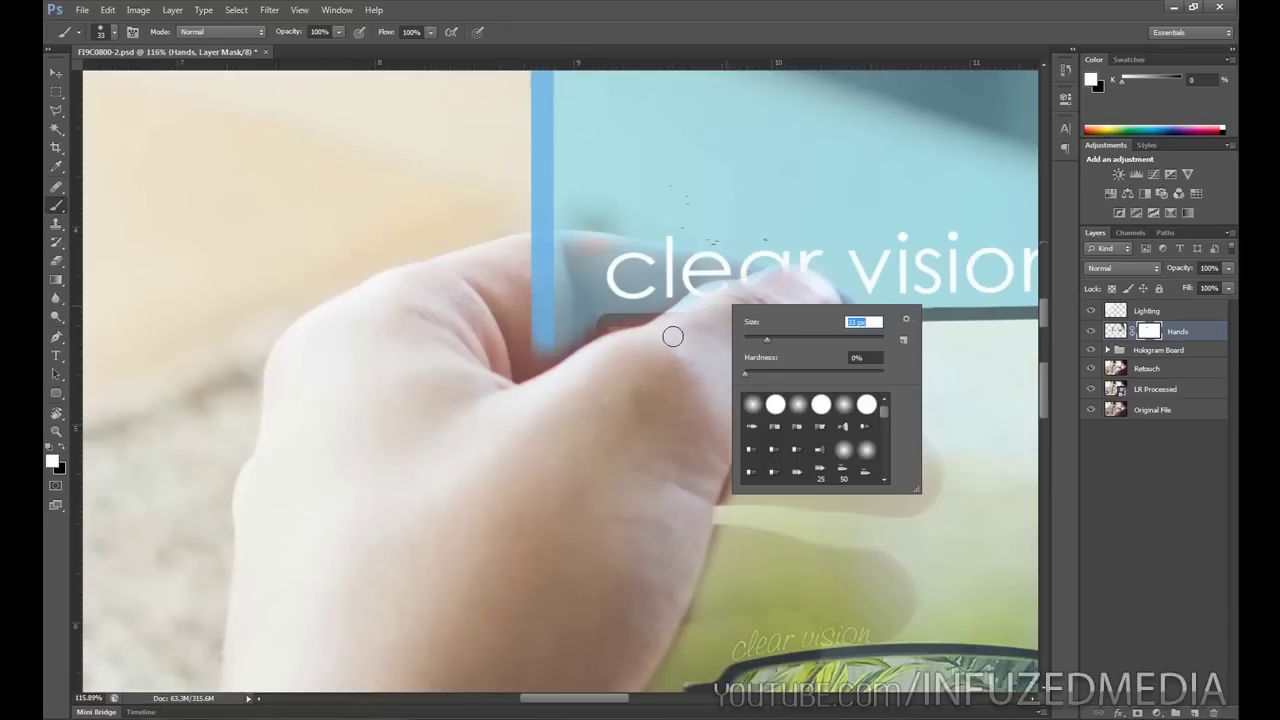
key("Return")
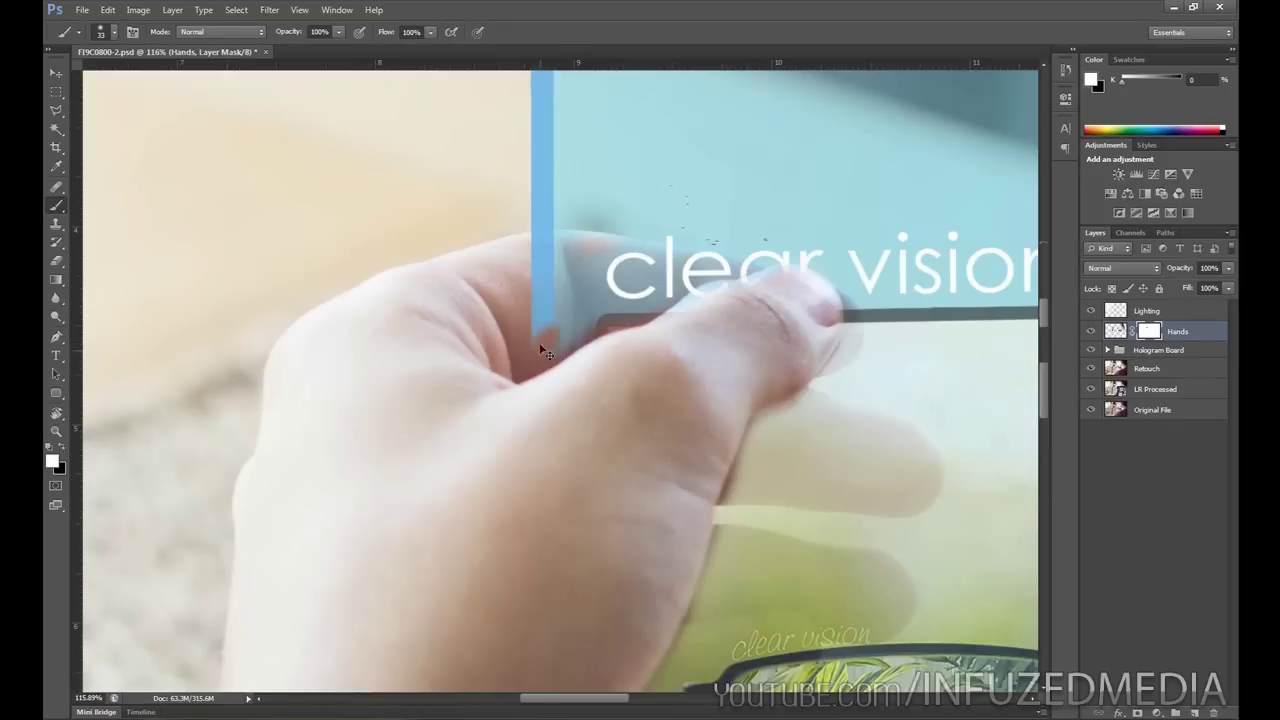
key("x")
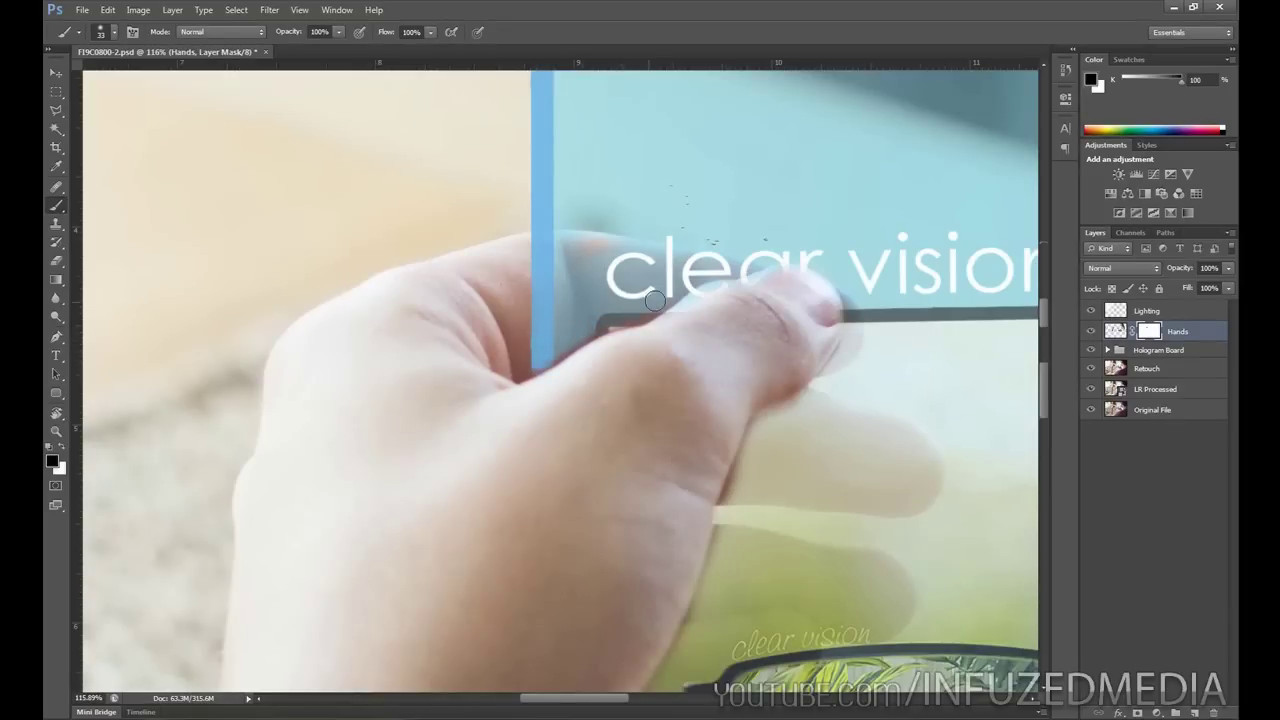
key("x")
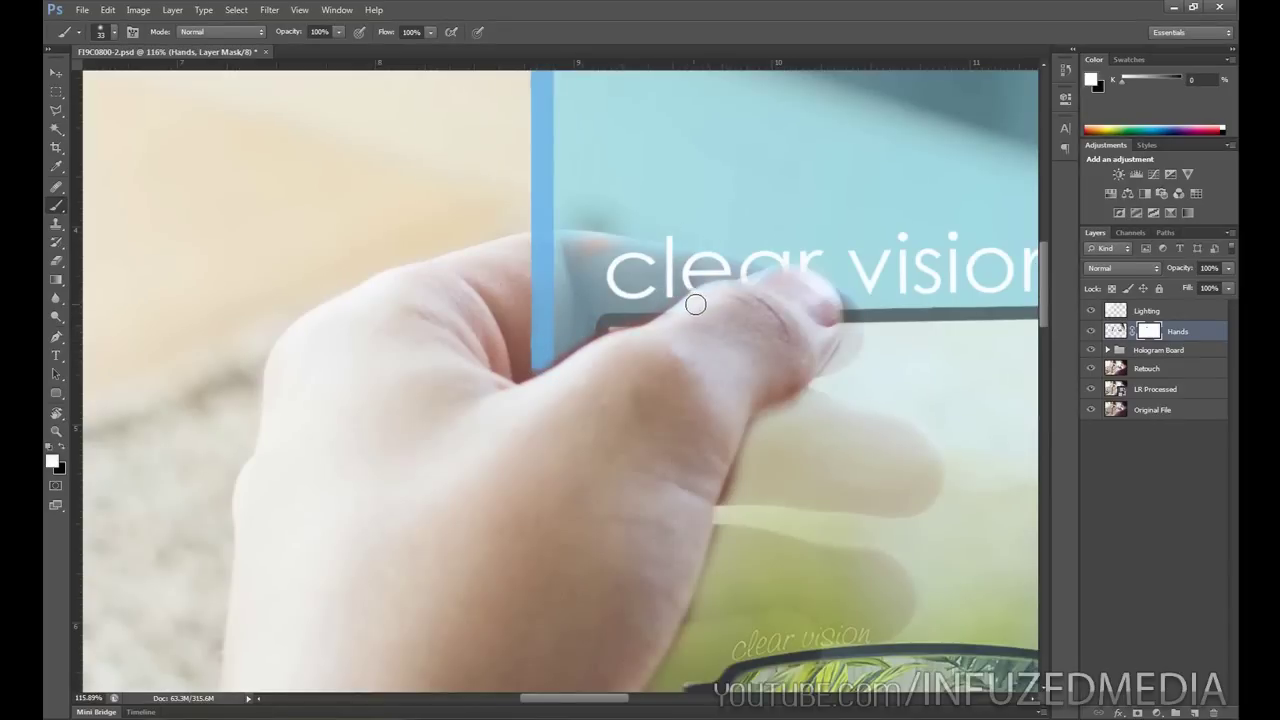
key("x")
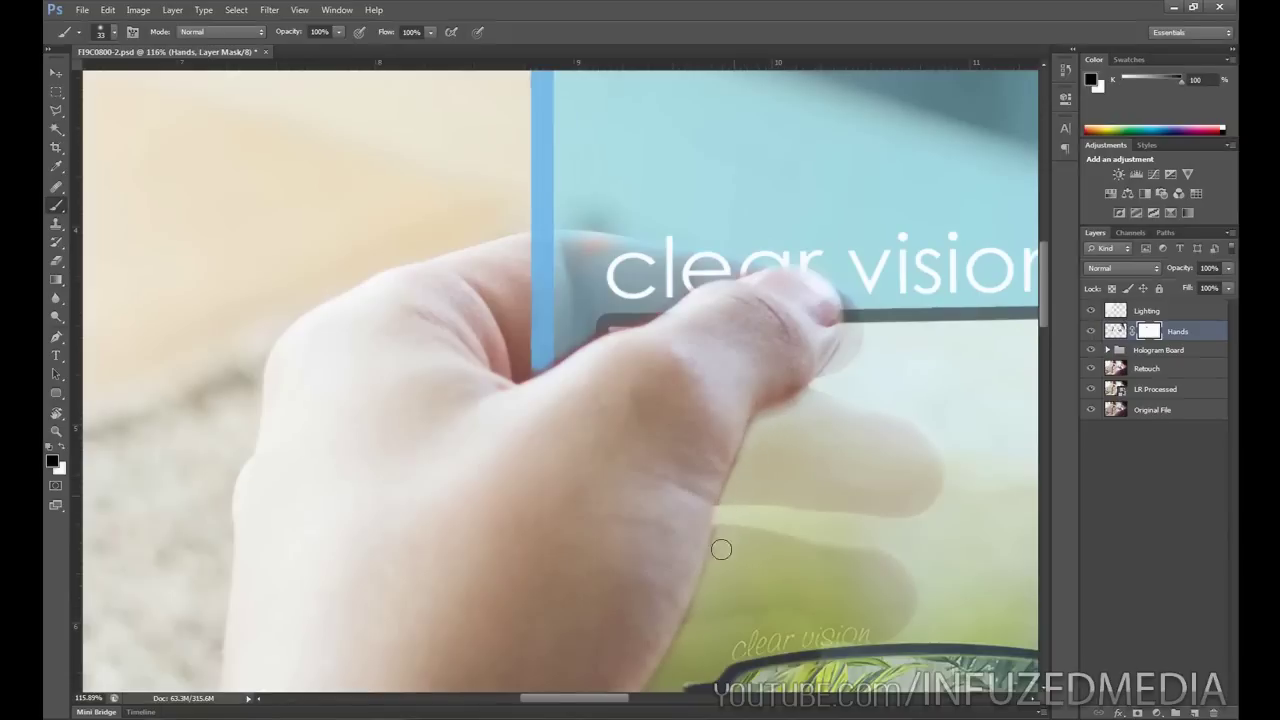
- Mask out the bulge at the base of the left palm over the board's lower-left border with a soft 75 px brush
key("ctrl+0")
scroll(780, 492, "down", 3)
scroll(575, 330, "up", 2)
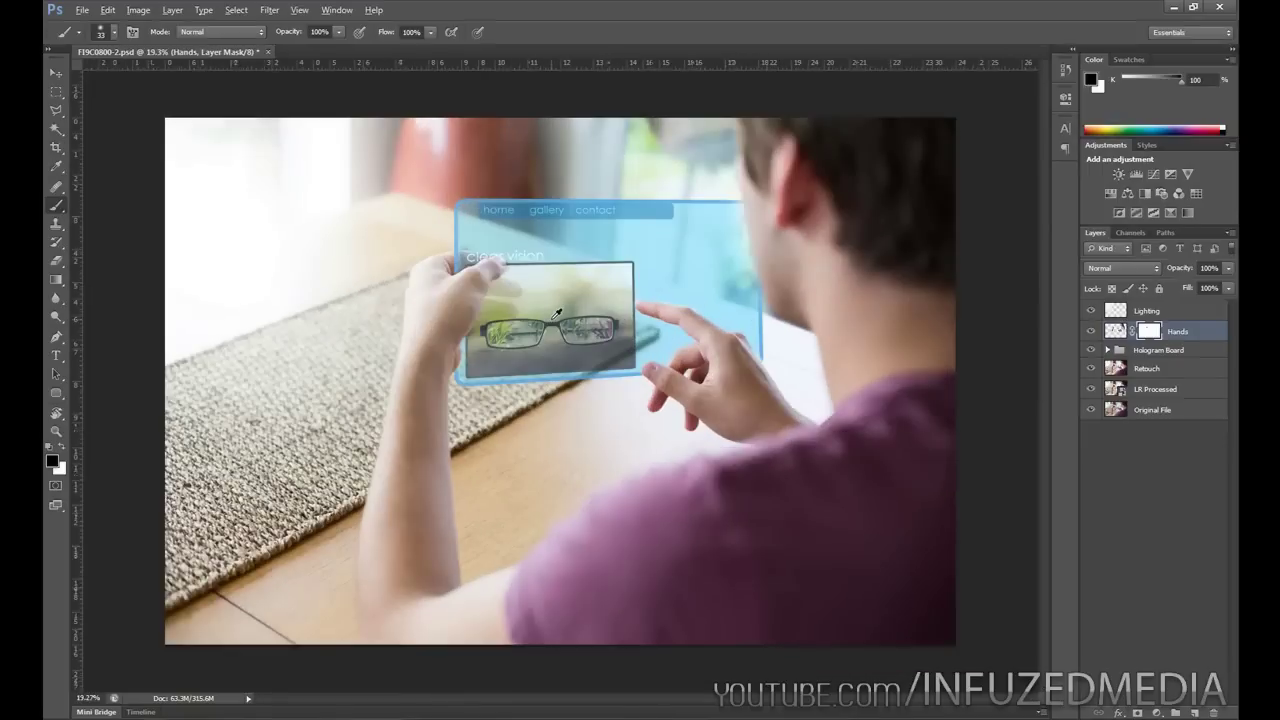
scroll(470, 355, "up", 4)
right_click(502, 371)
left_click(564, 400)
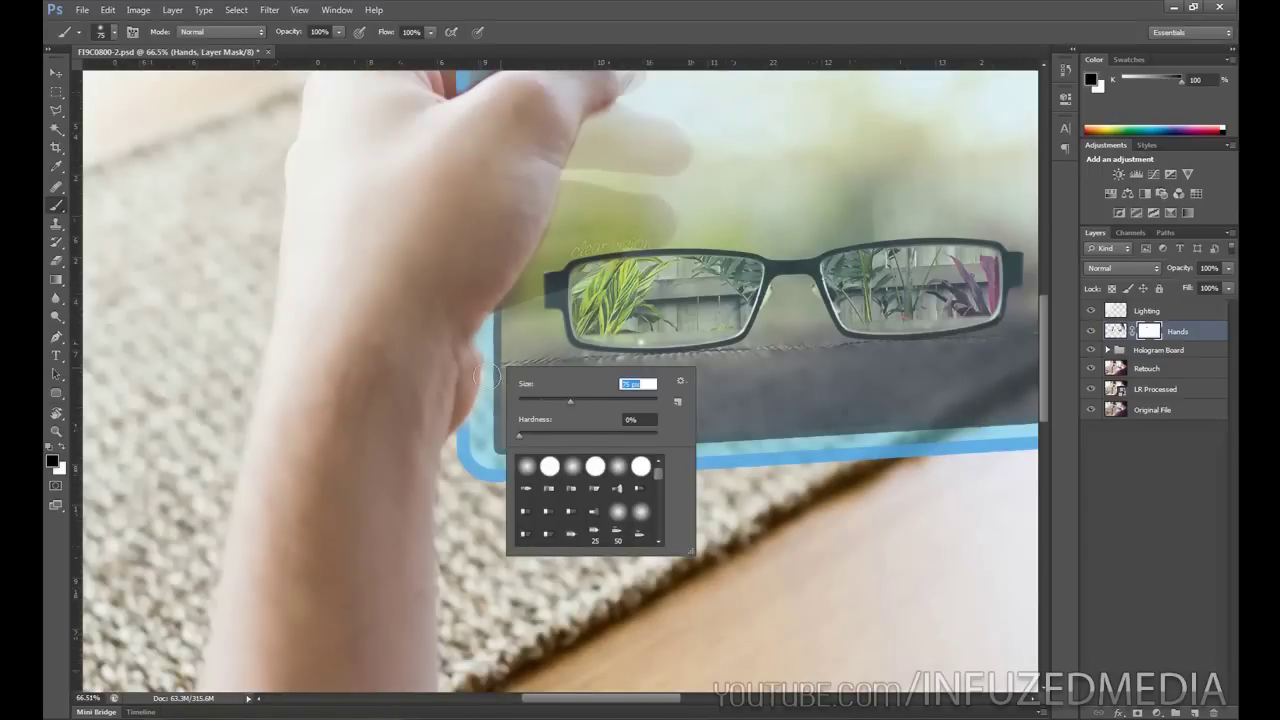
key("Return")
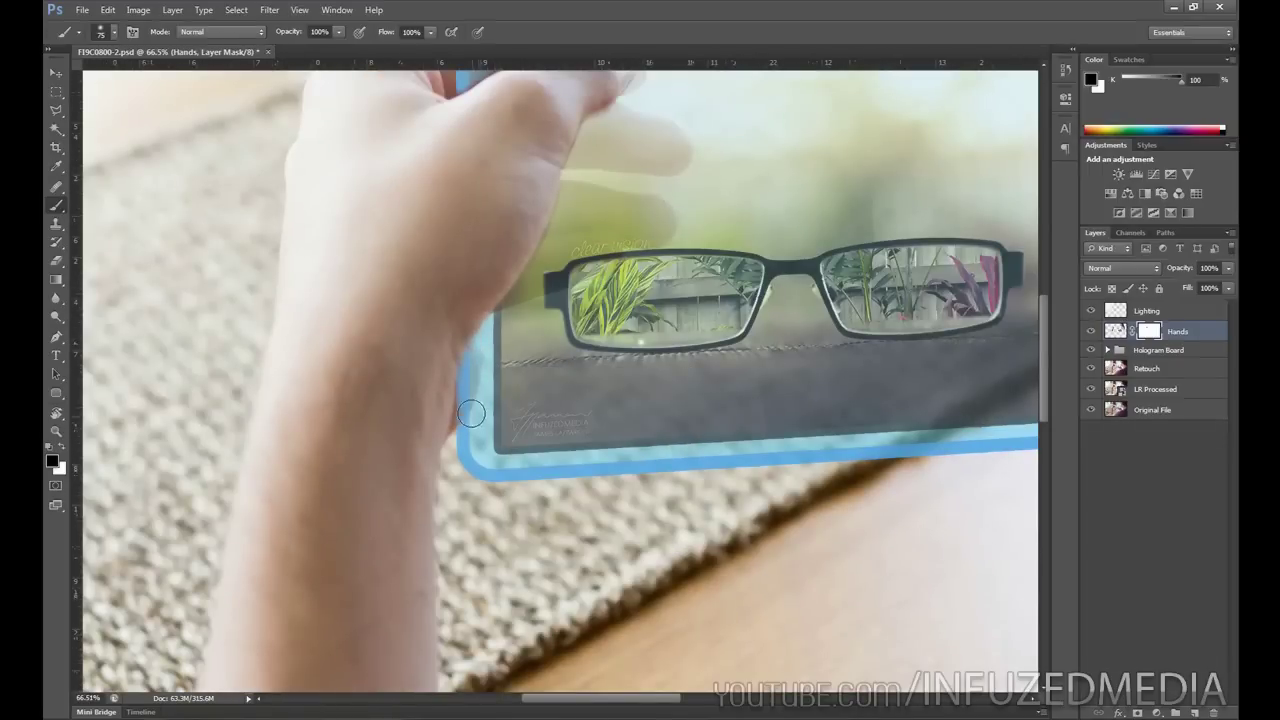
scroll(540, 295, "down", 5)
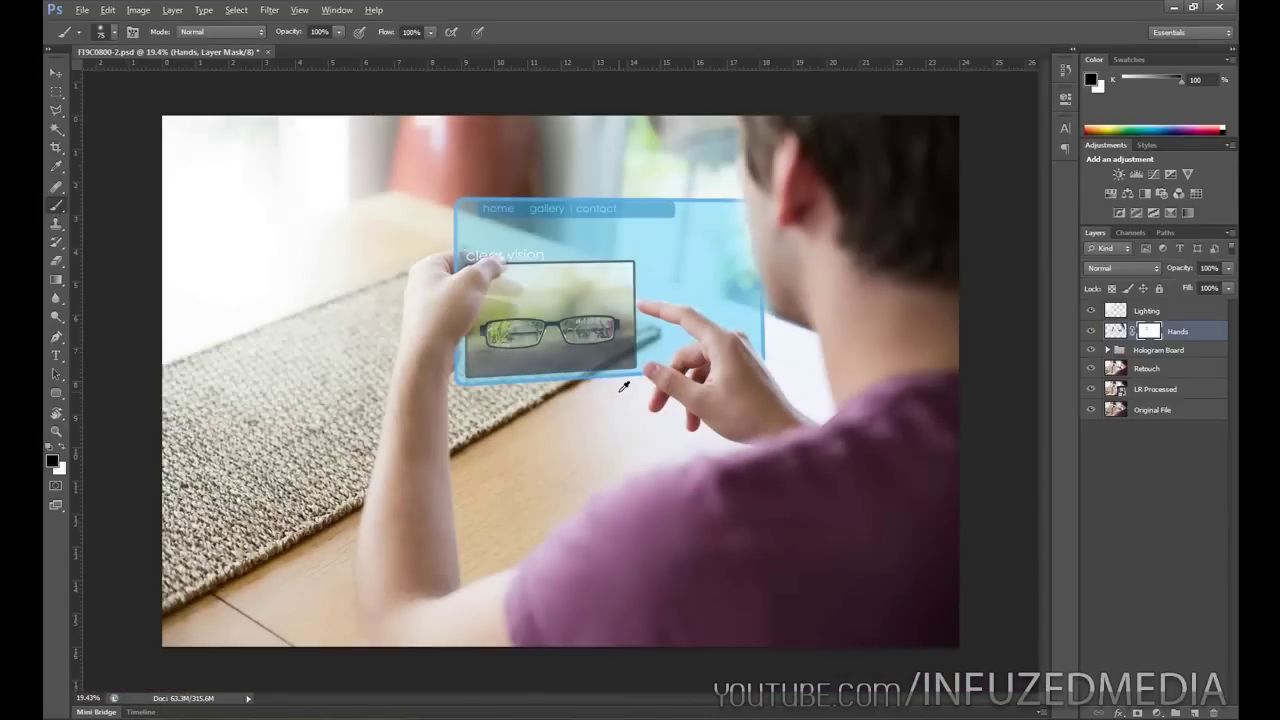
- Inspect the whole composite and compare it with the finished Hologram_Pad_Final image
scroll(745, 337, "up", 4)
scroll(745, 337, "down", 6)
scroll(745, 337, "up", 3)
scroll(745, 337, "down", 2)
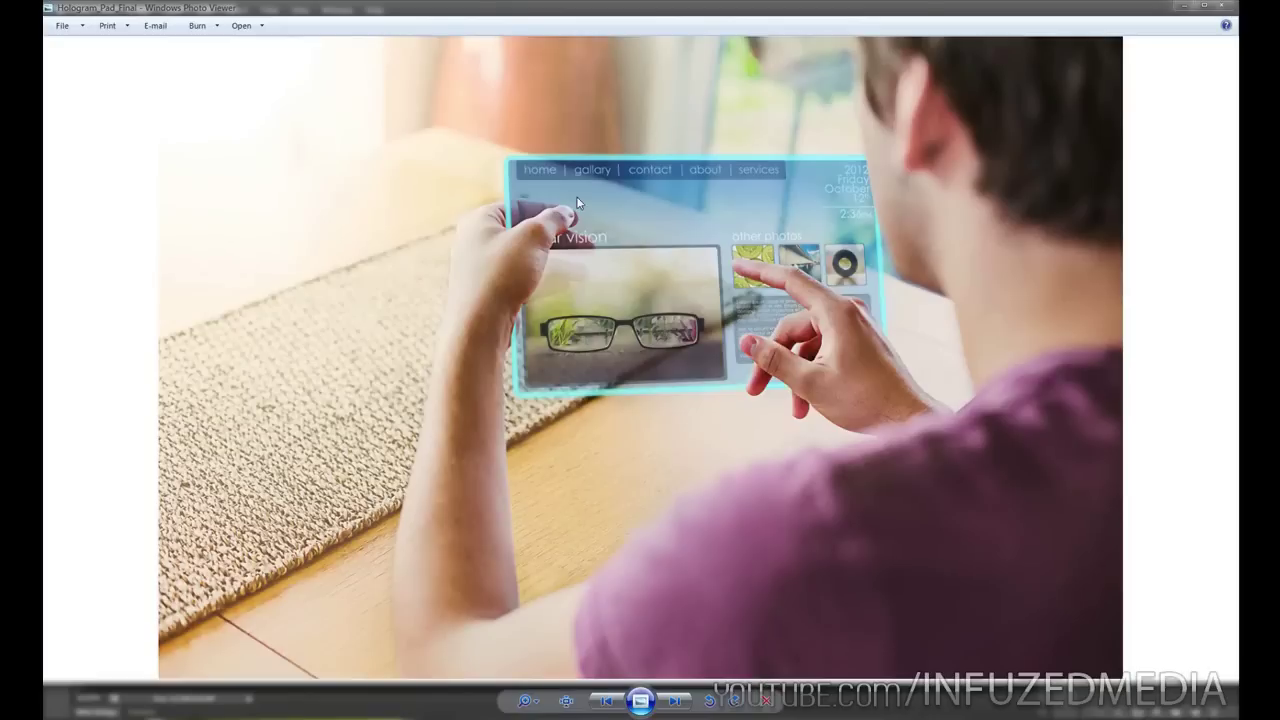
key("alt+F4")
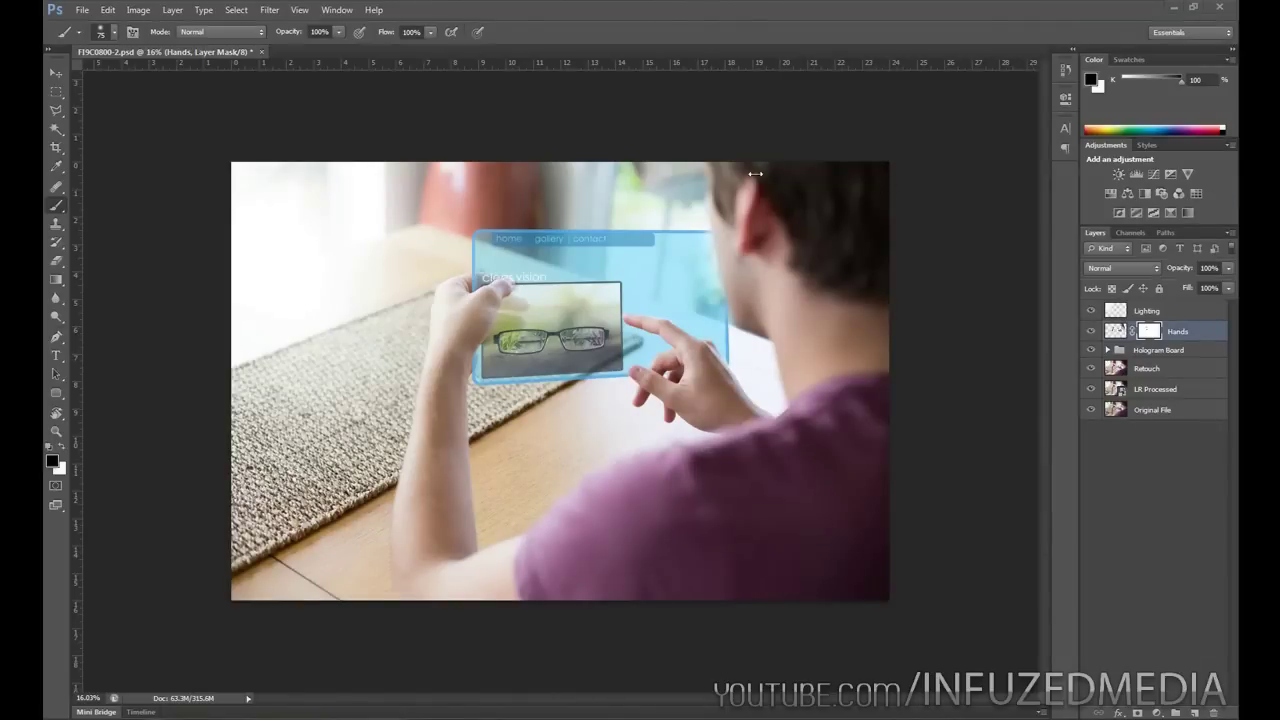
left_click(56, 91)
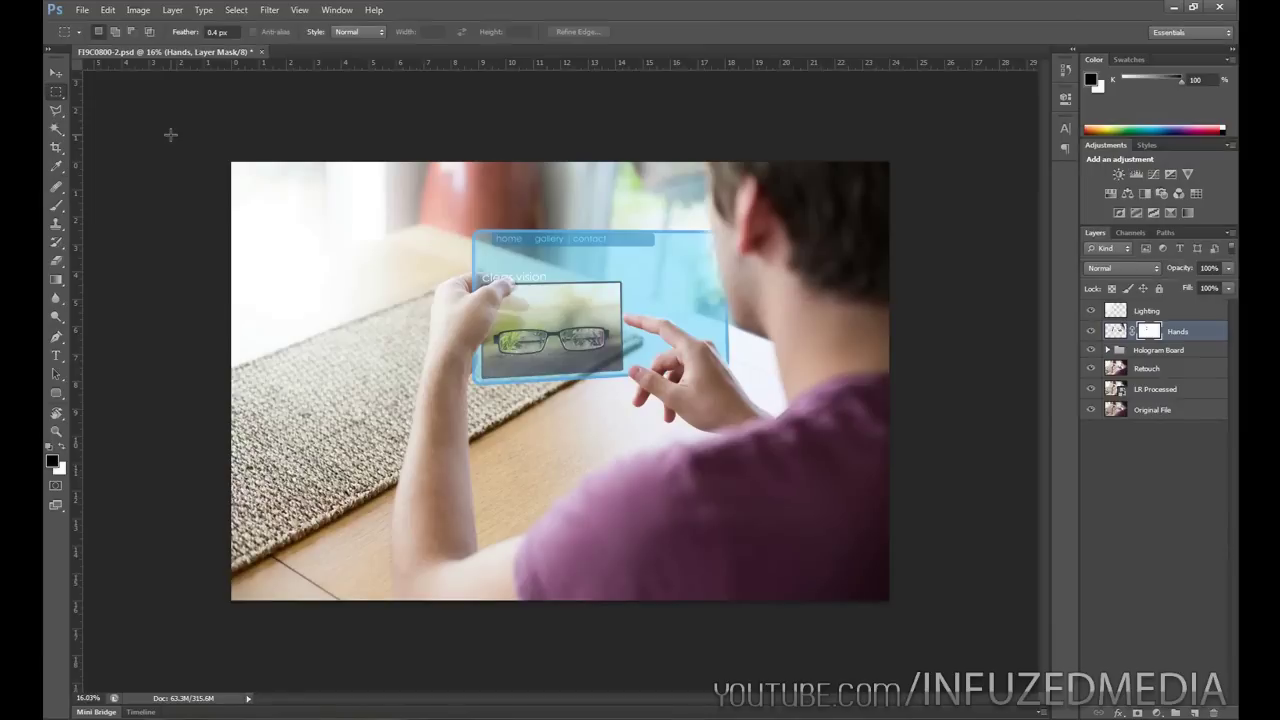
scroll(200, 143, "up", 2)
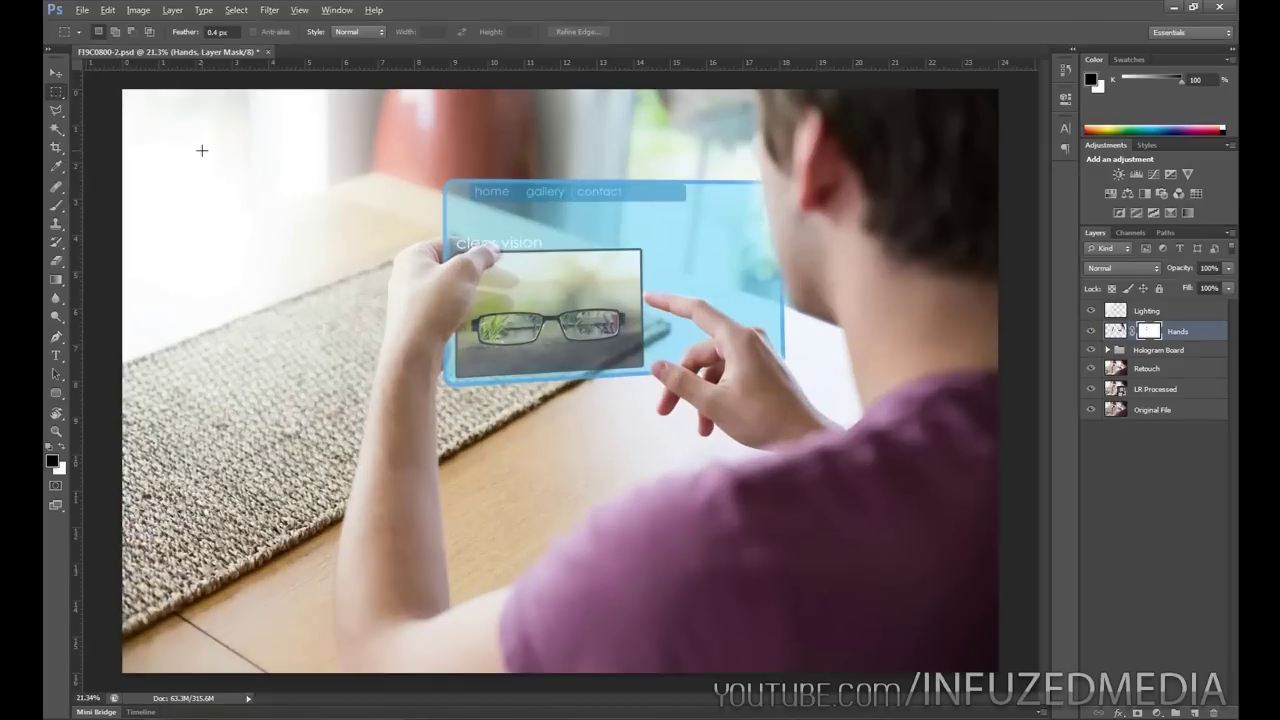
scroll(197, 152, "down", 1)
key("alt")
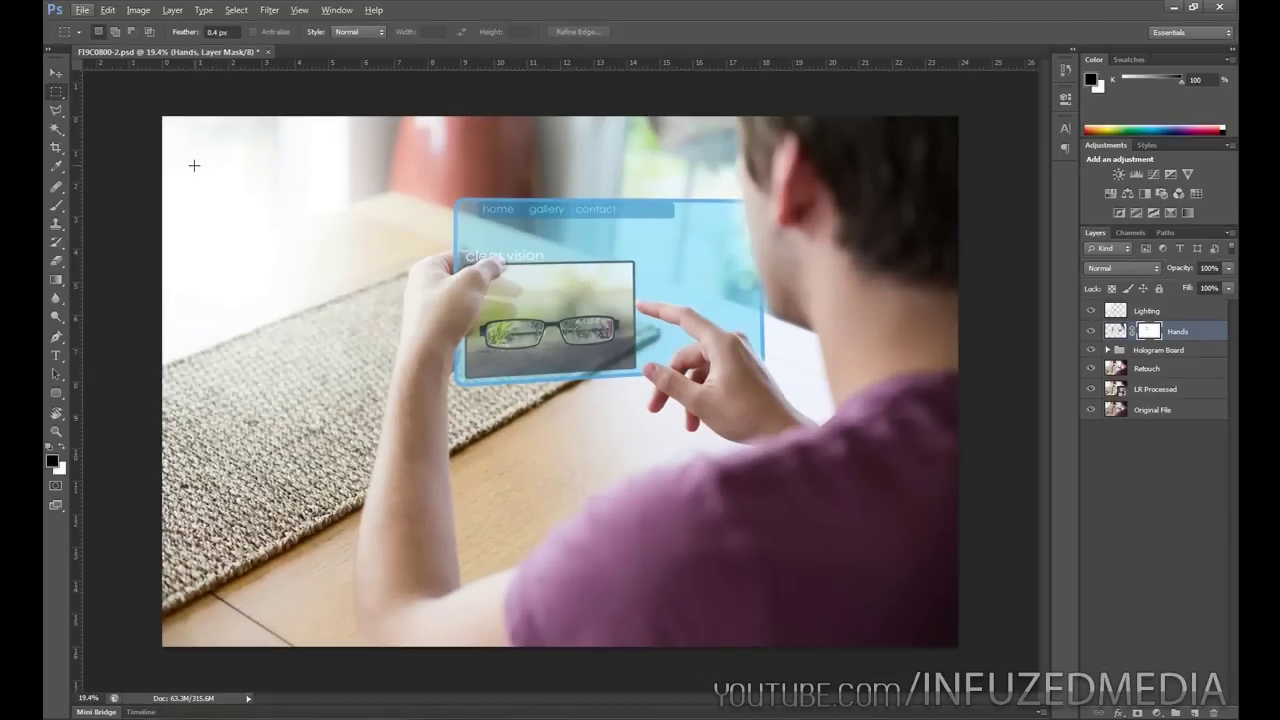